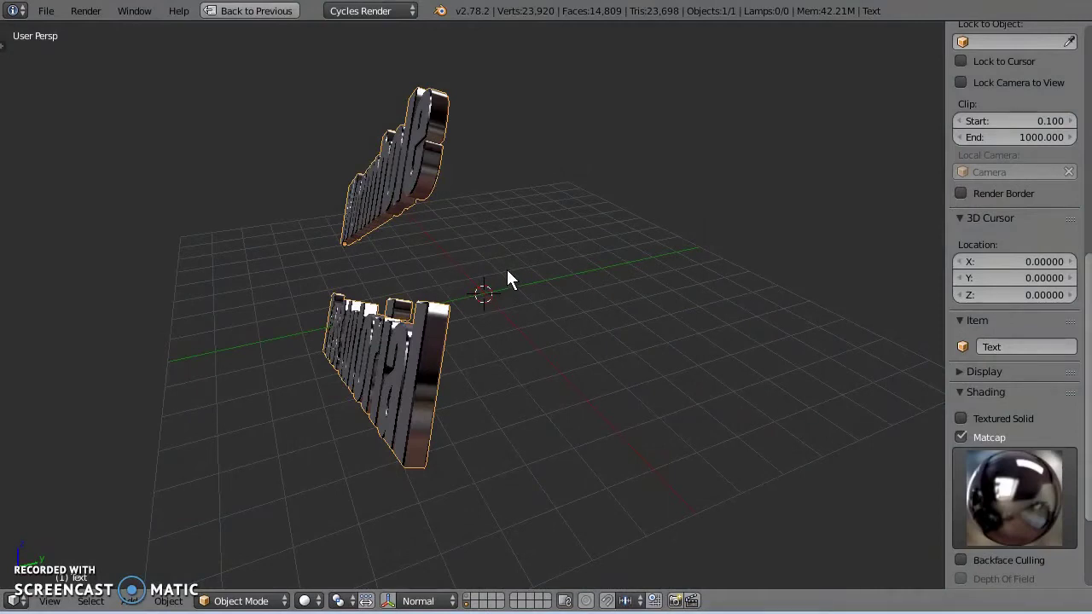
- Rotate the 'Wormhole Fast tutorial' title text around Y so it stands upright
{"action": "key", "text": "r"}
{"action": "key", "text": "y"}
{"action": "key", "text": "y"}
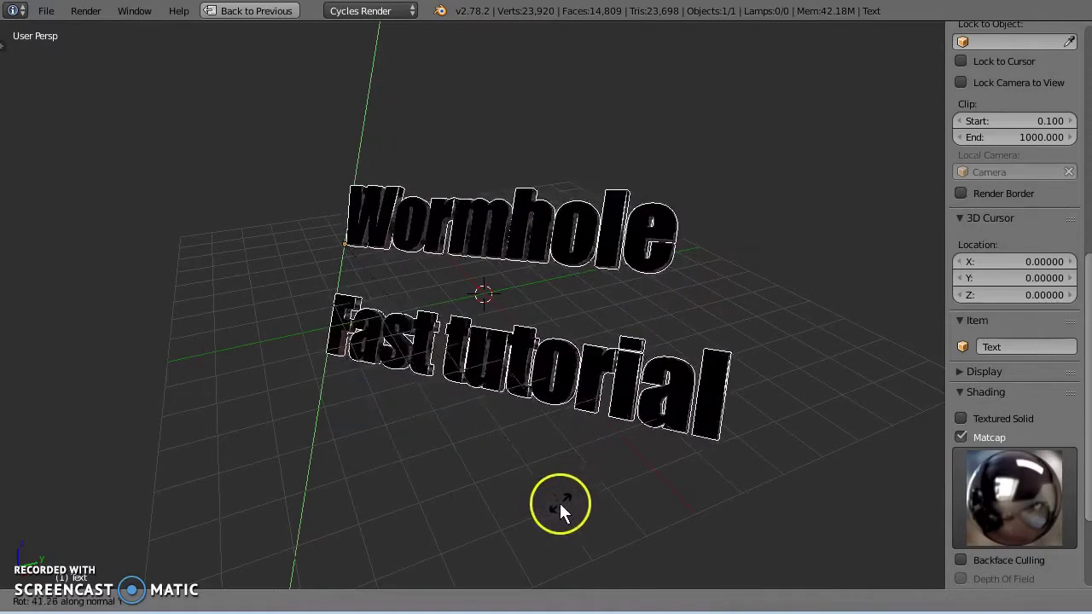
{"action": "left_click", "coordinate": [461, 513]}
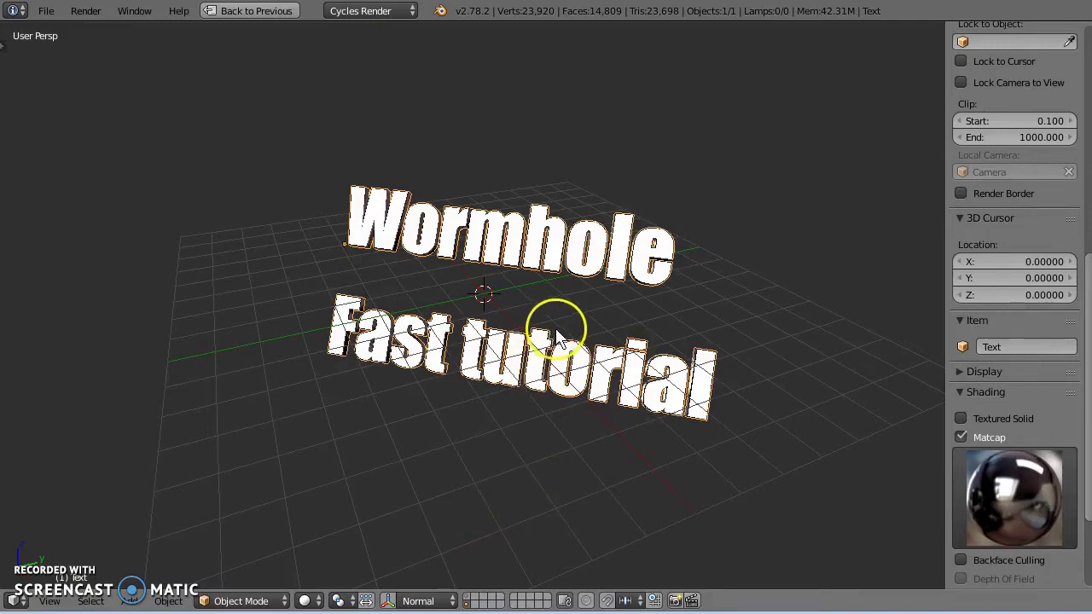
- Restore the full layout, turn off Matcap shading, and show layer 1 with the cube, camera and lamp
{"action": "key", "text": "ctrl+Up"}
{"action": "left_click", "coordinate": [780, 437]}
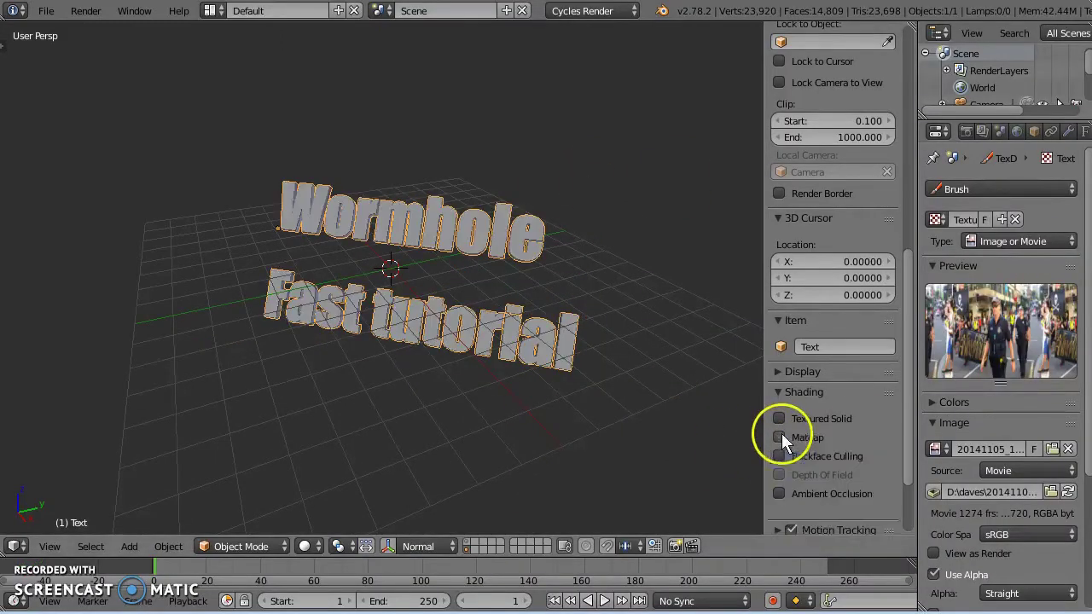
{"action": "left_click", "coordinate": [479, 543]}
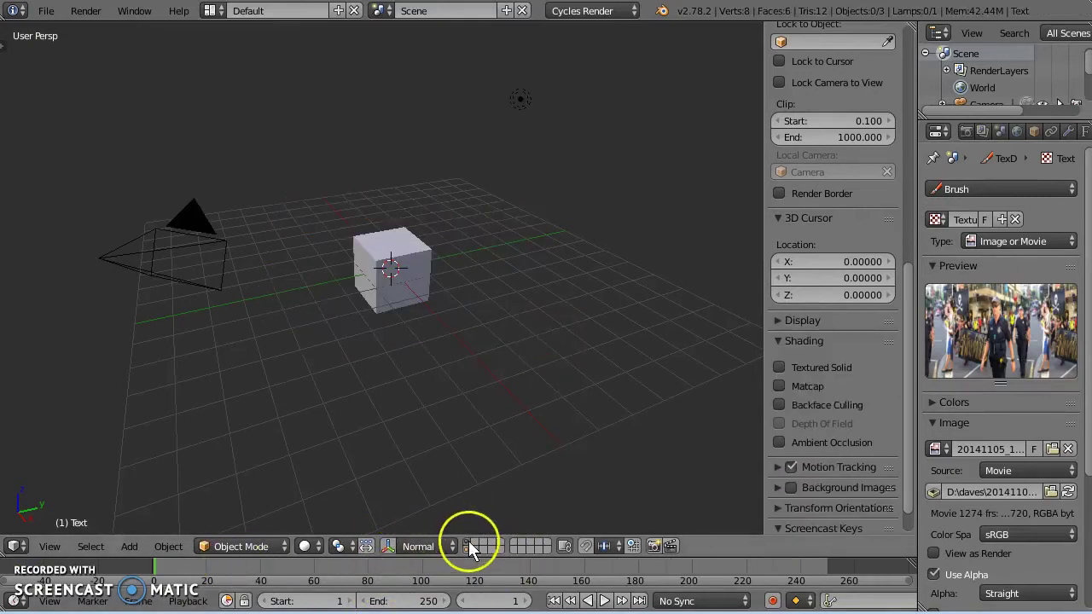
- Delete the default cube from the scene
{"action": "right_click", "coordinate": [397, 269]}
{"action": "key", "text": "x"}
{"action": "left_click", "coordinate": [399, 271]}
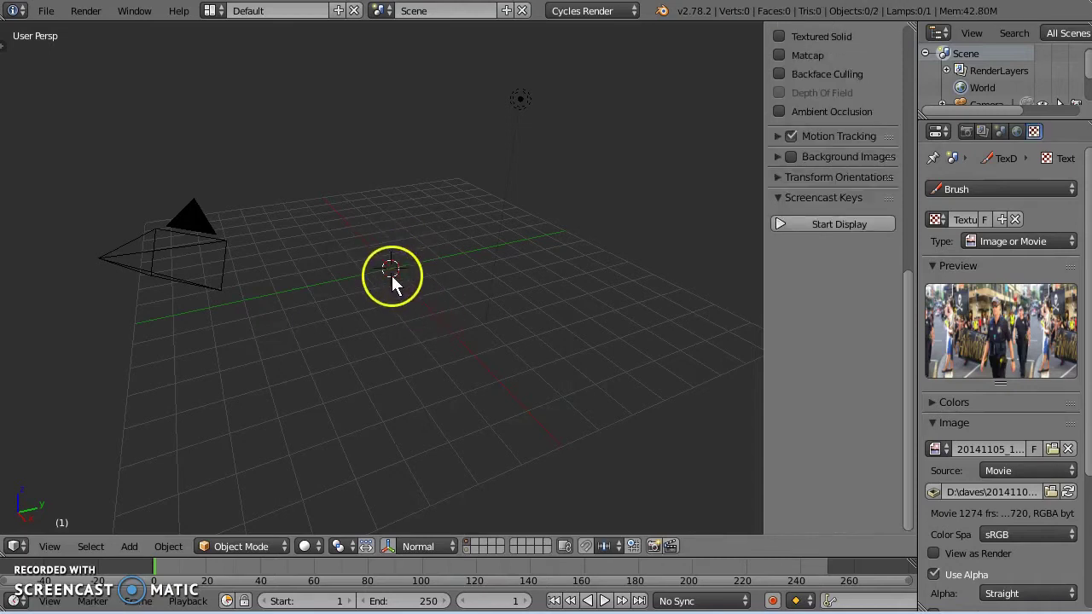
{"action": "scroll", "coordinate": [400, 272], "scroll_direction": "up", "scroll_amount": 5}
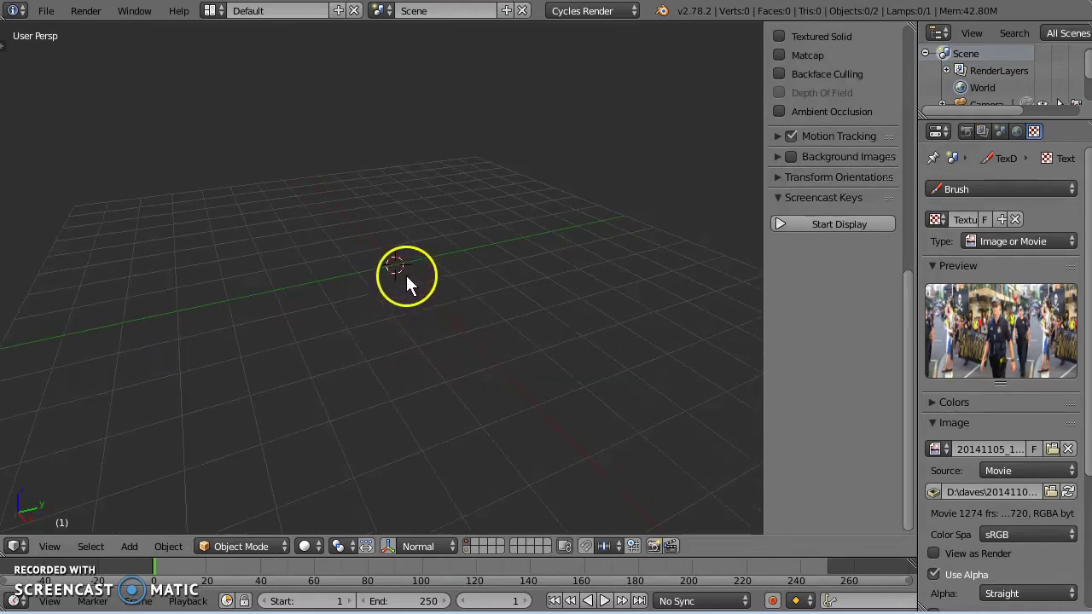
{"action": "scroll", "coordinate": [407, 273], "scroll_direction": "down", "scroll_amount": 1}
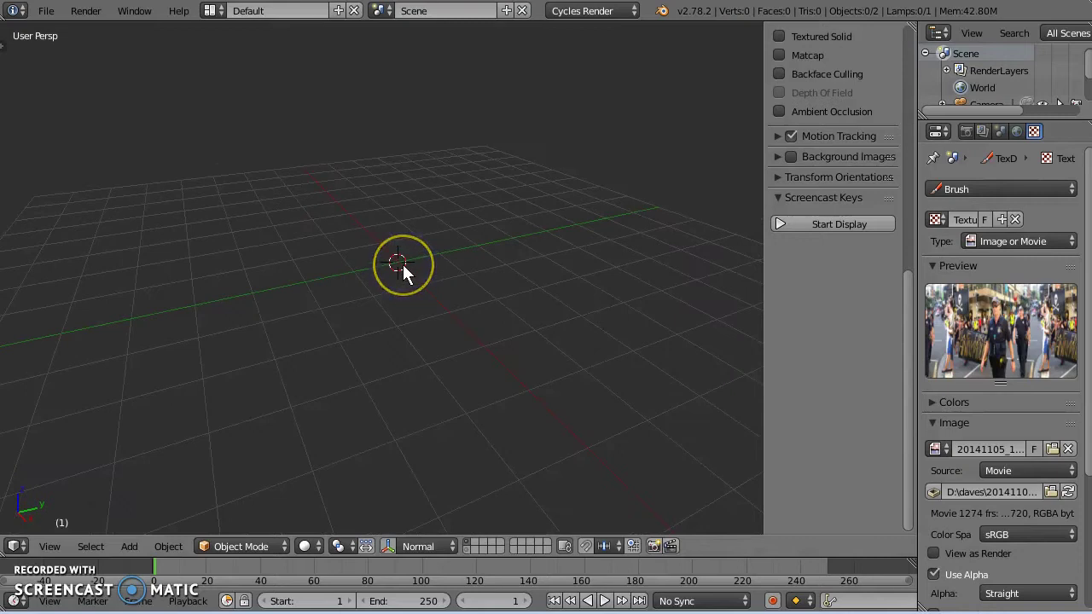
- Switch to top view and zoom out to see the camera and lamp
{"action": "key", "text": "KP_7"}
{"action": "scroll", "coordinate": [409, 270], "scroll_direction": "down", "scroll_amount": 8}
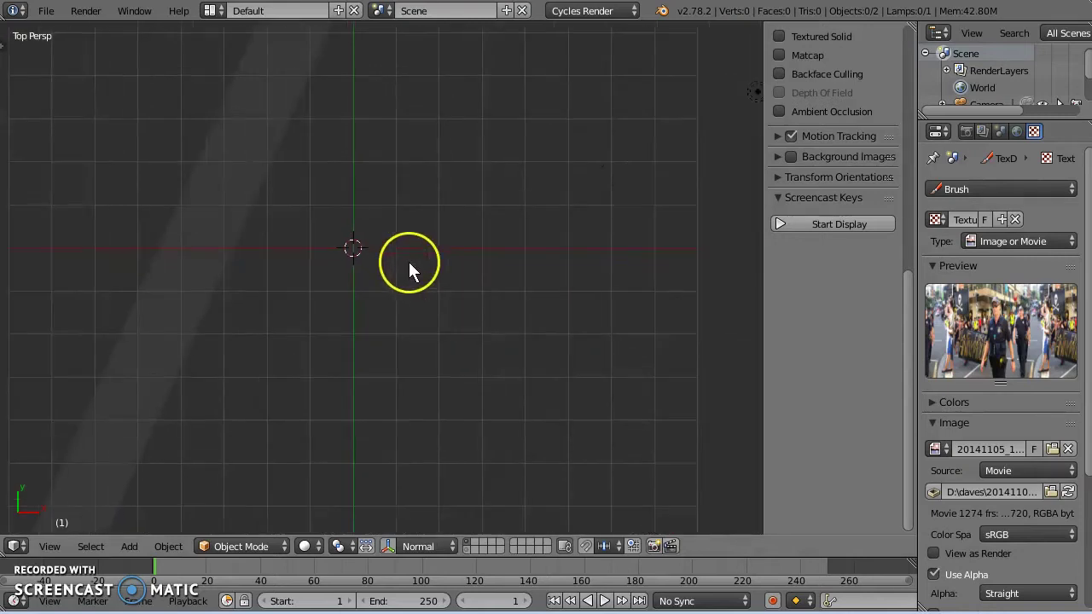
{"action": "scroll", "coordinate": [422, 266], "scroll_direction": "up", "scroll_amount": 3}
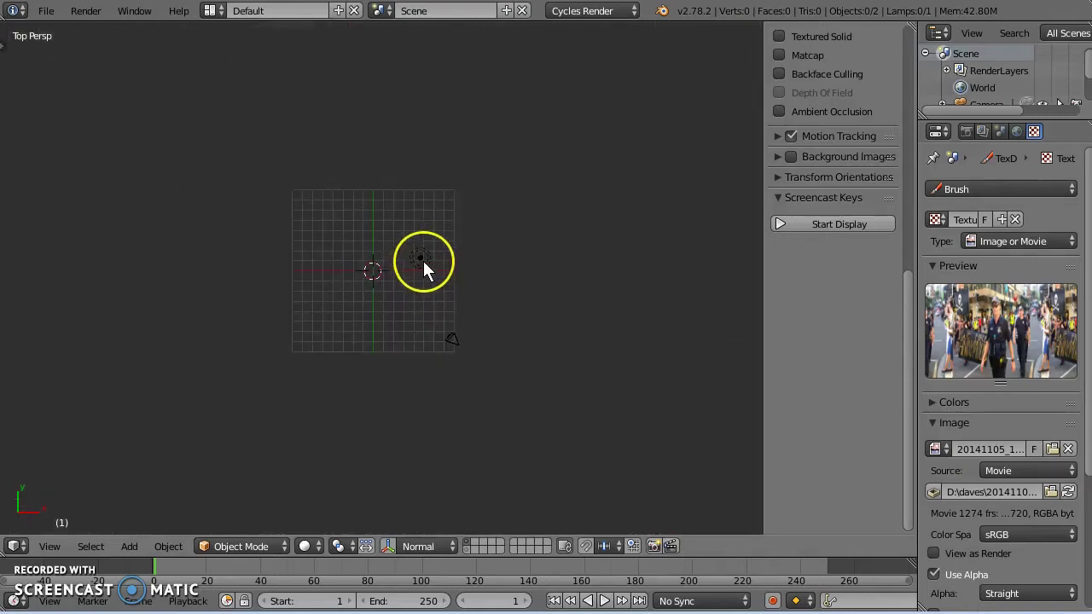
{"action": "scroll", "coordinate": [420, 269], "scroll_direction": "down", "scroll_amount": 3}
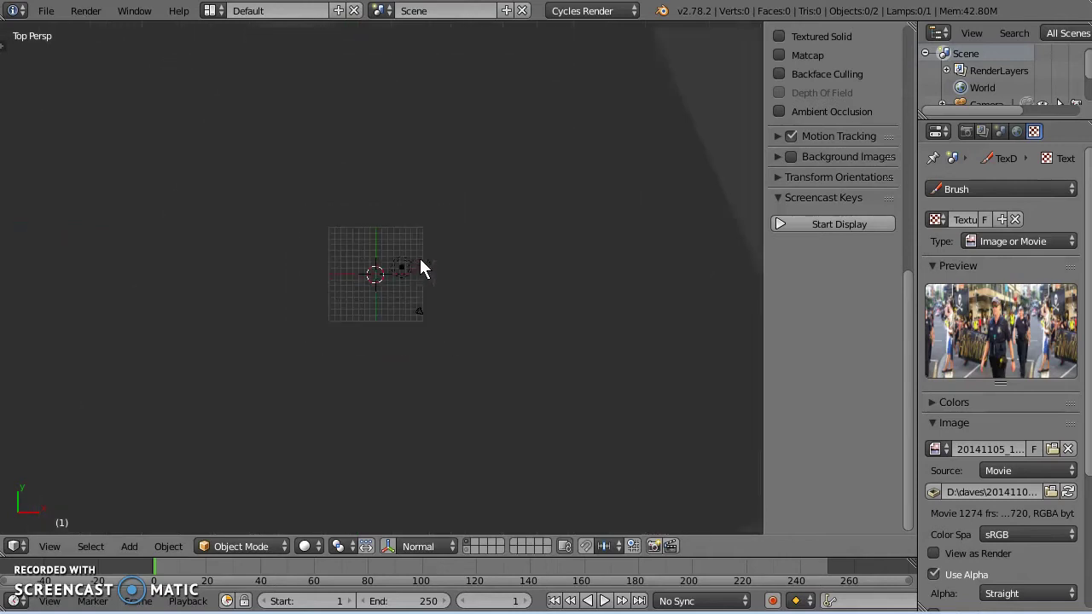
{"action": "middle_click_drag", "start_coordinate": [637, 344], "coordinate": [537, 420], "text": "ctrl"}
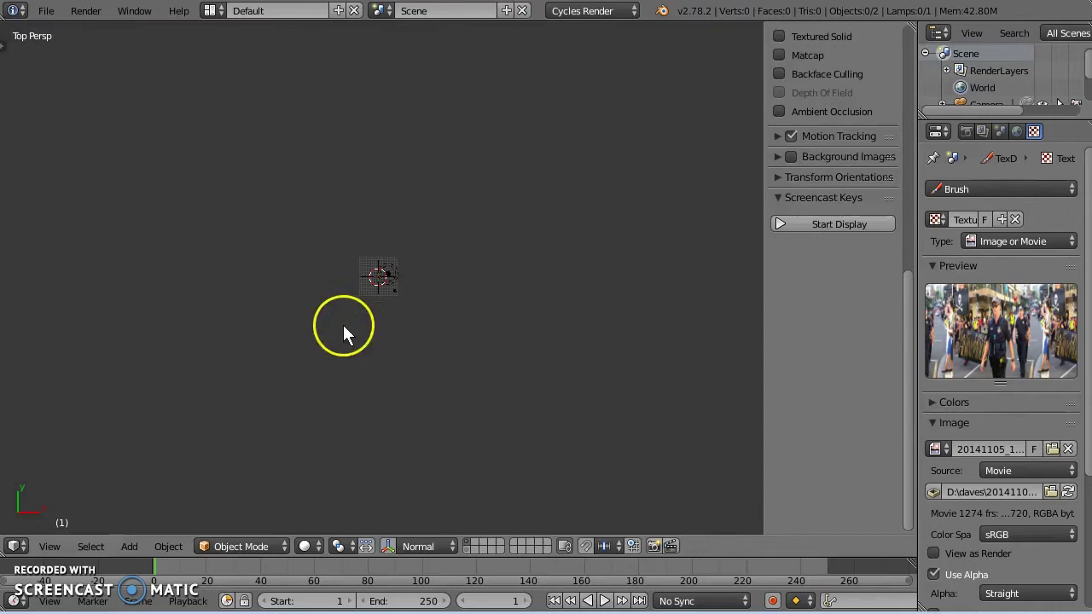
{"action": "scroll", "coordinate": [359, 299], "scroll_direction": "up", "scroll_amount": 7}
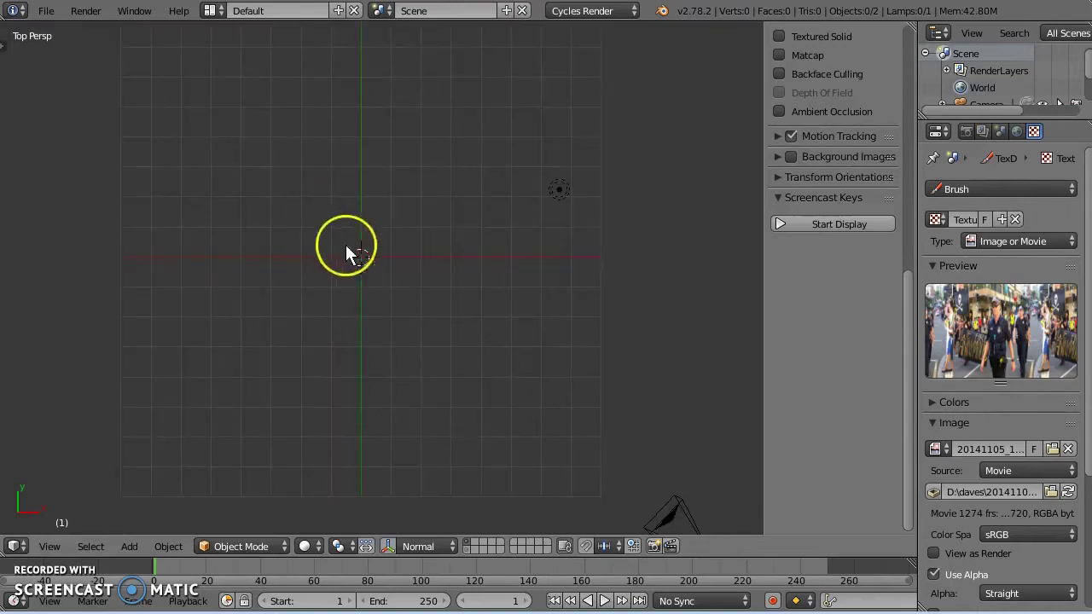
{"action": "scroll", "coordinate": [351, 256], "scroll_direction": "up", "scroll_amount": 2}
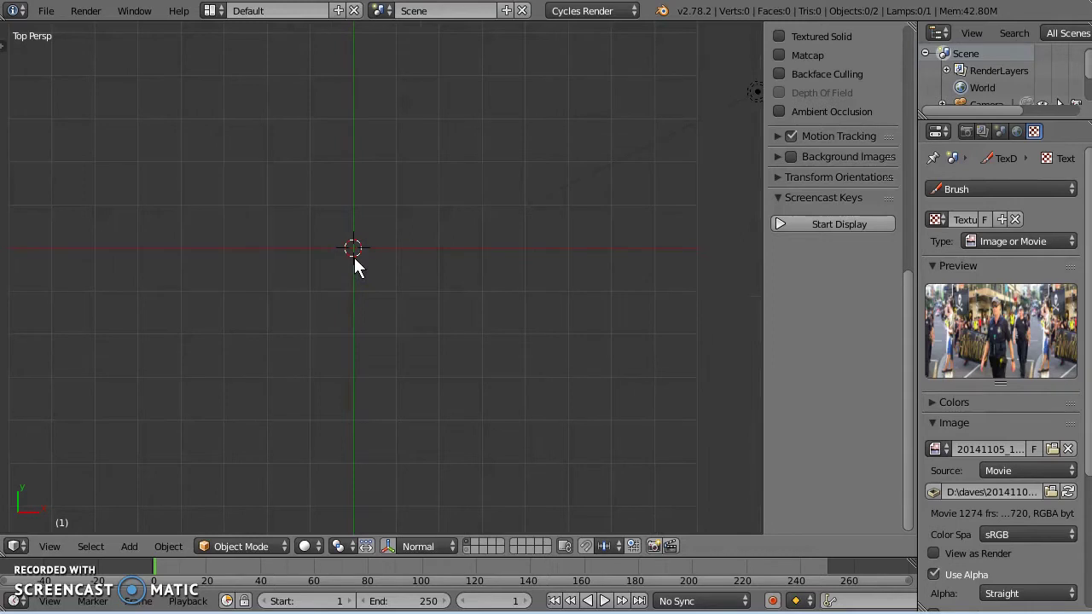
- Add a Bezier circle at the scene centre and scale it up in Edit Mode
{"action": "key", "text": "shift+a"}
{"action": "mouse_move", "coordinate": [331, 208]}
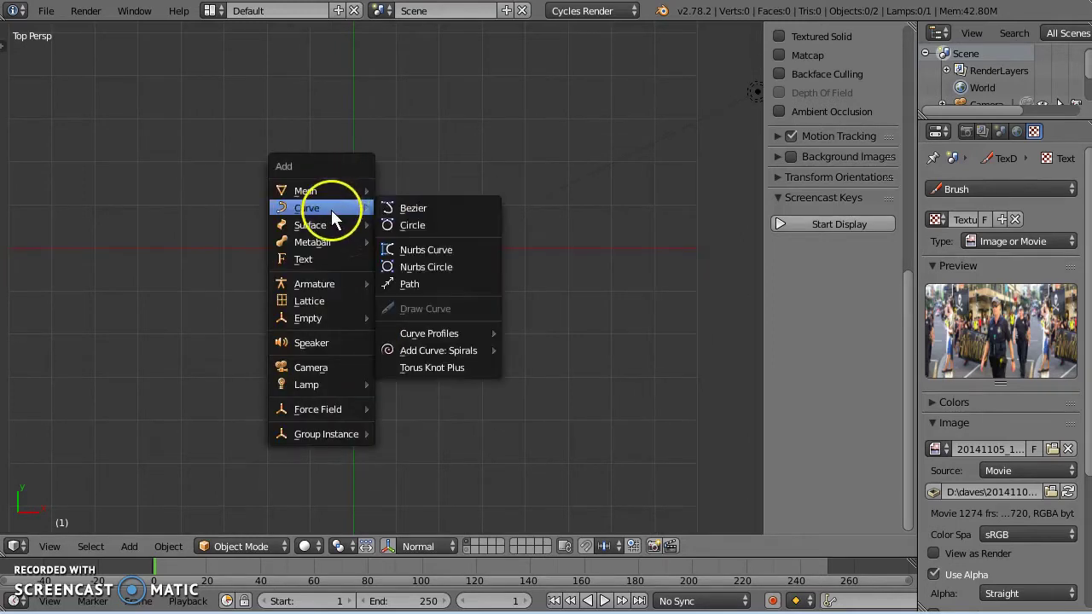
{"action": "left_click", "coordinate": [431, 227]}
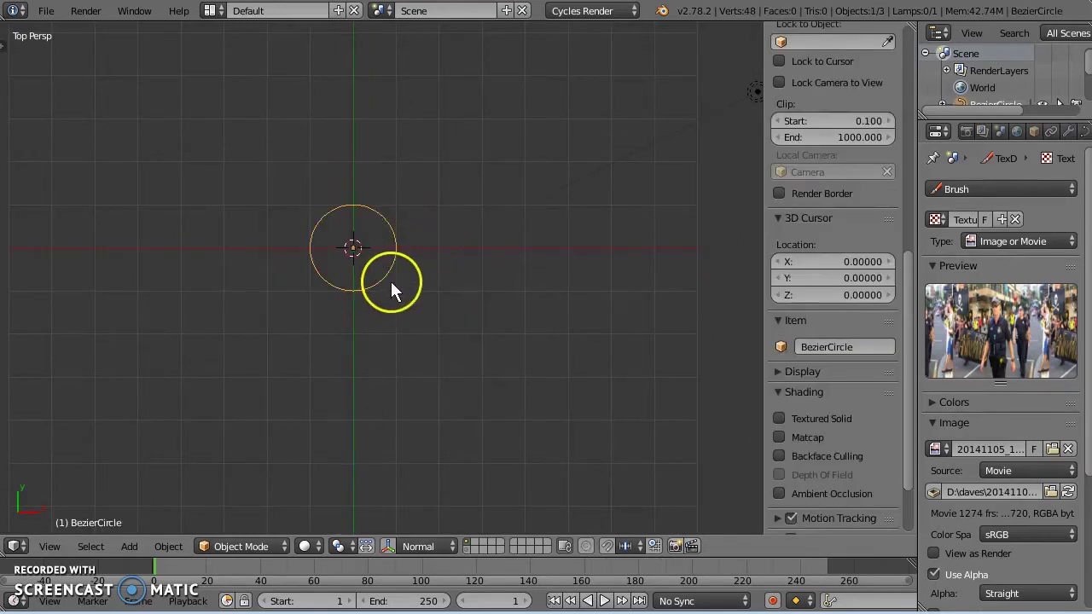
{"action": "key", "text": "Tab"}
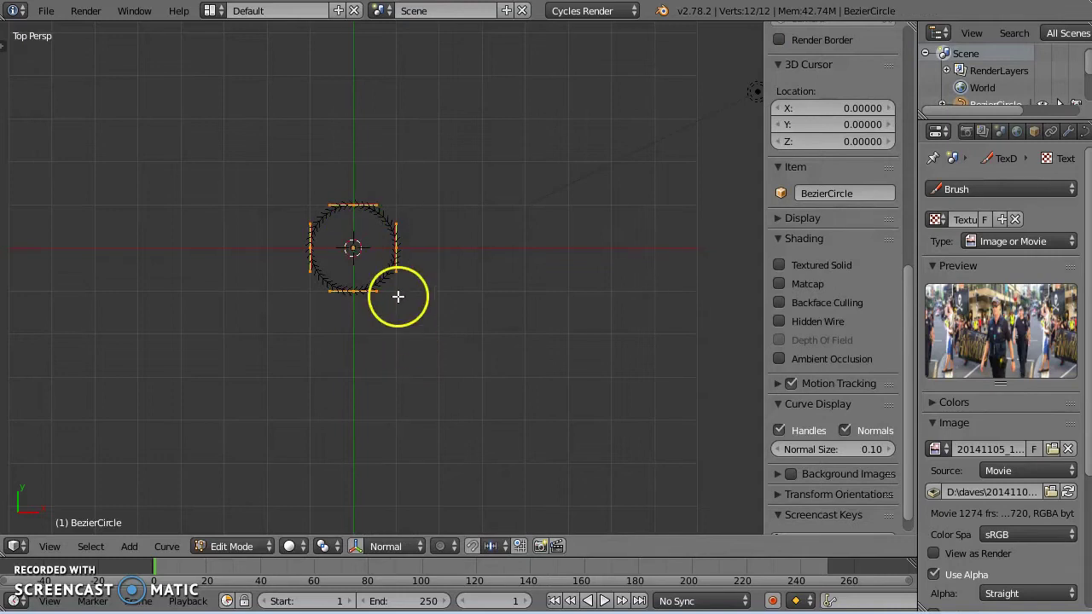
{"action": "key", "text": "s"}
{"action": "left_click", "coordinate": [520, 414]}
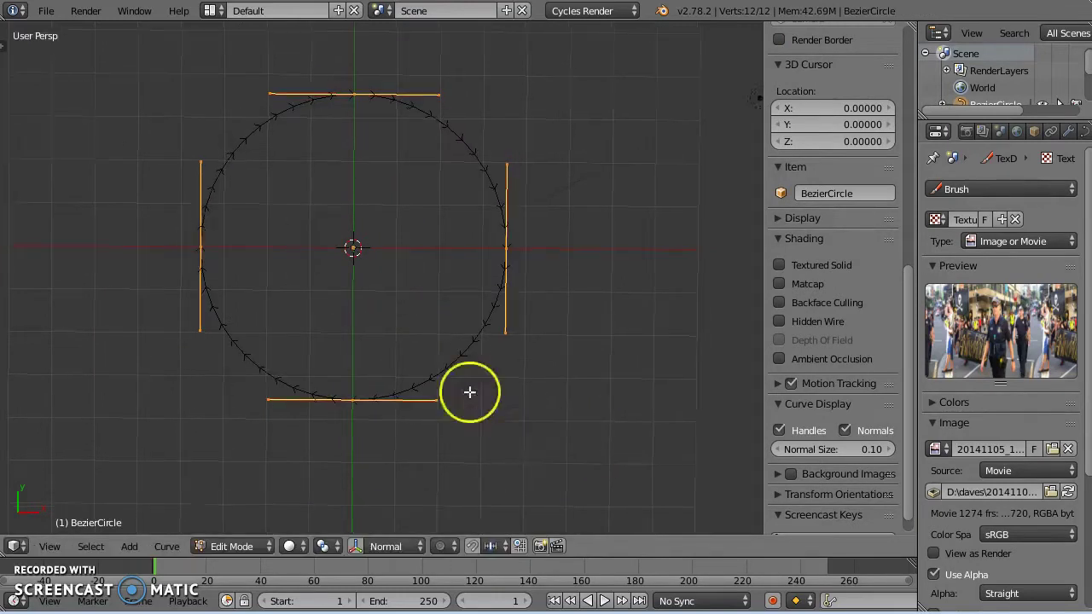
- Lower the bottom control point and raise the top one to tilt the circle
{"action": "middle_click_drag", "start_coordinate": [469, 392], "coordinate": [434, 325]}
{"action": "scroll", "coordinate": [862, 219], "scroll_direction": "up", "scroll_amount": 10}
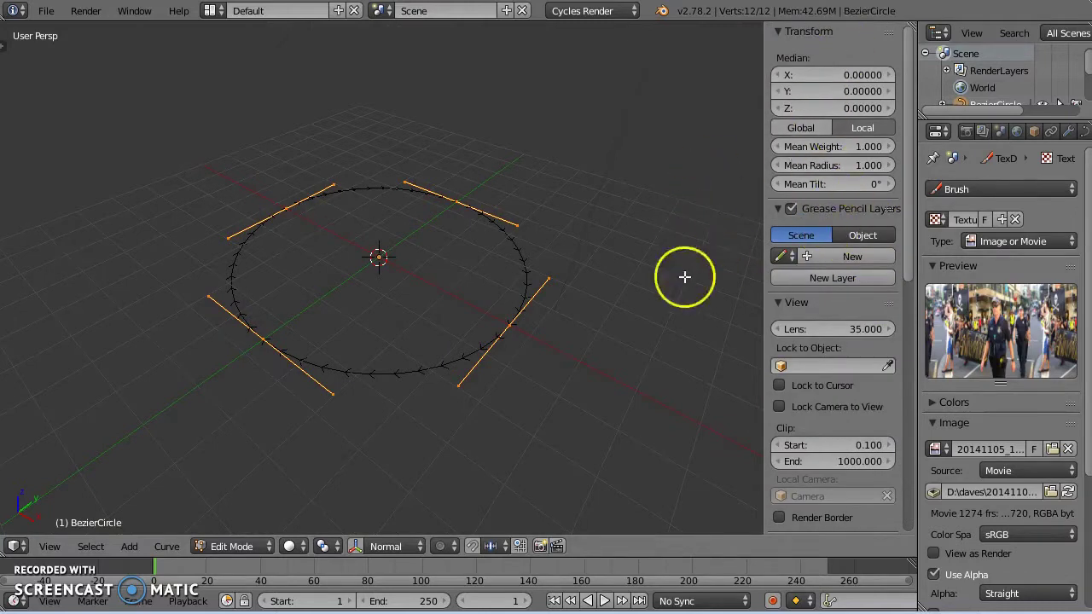
{"action": "middle_click_drag", "start_coordinate": [512, 350], "coordinate": [502, 317]}
{"action": "right_click", "coordinate": [503, 316]}
{"action": "key", "text": "g"}
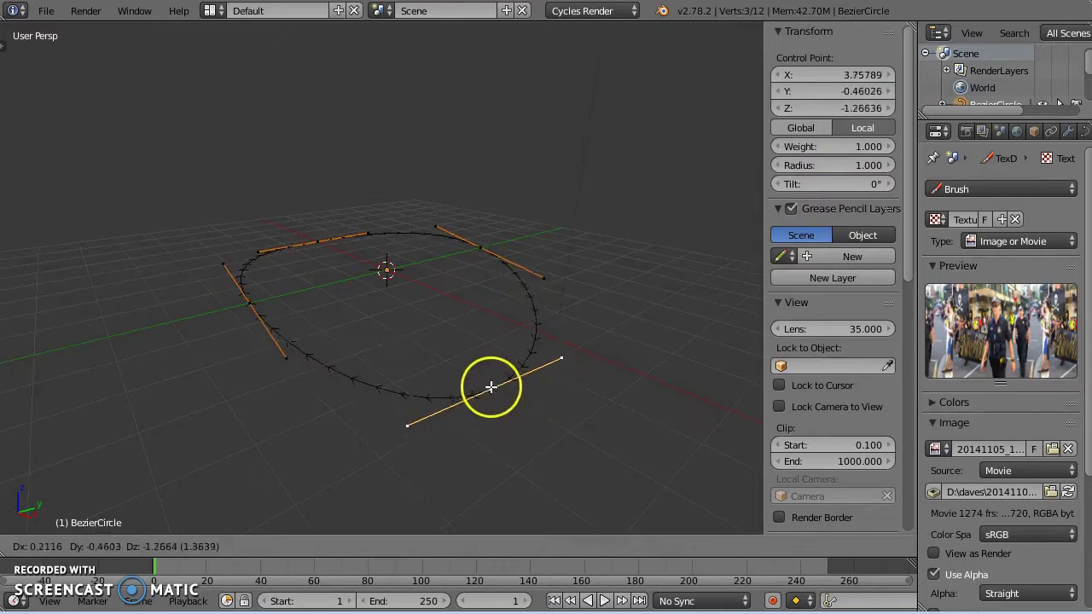
{"action": "left_click", "coordinate": [465, 364]}
{"action": "right_click", "coordinate": [475, 253]}
{"action": "key", "text": "g"}
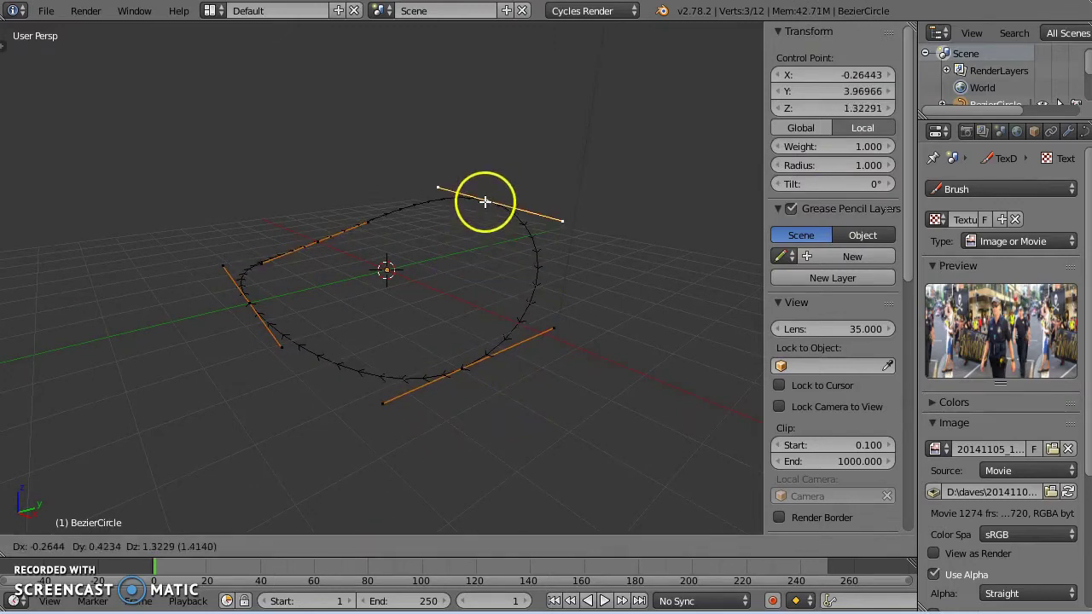
{"action": "left_click", "coordinate": [487, 209]}
- Move the left control point down and the next control point up
{"action": "right_click", "coordinate": [317, 241]}
{"action": "key", "text": "g"}
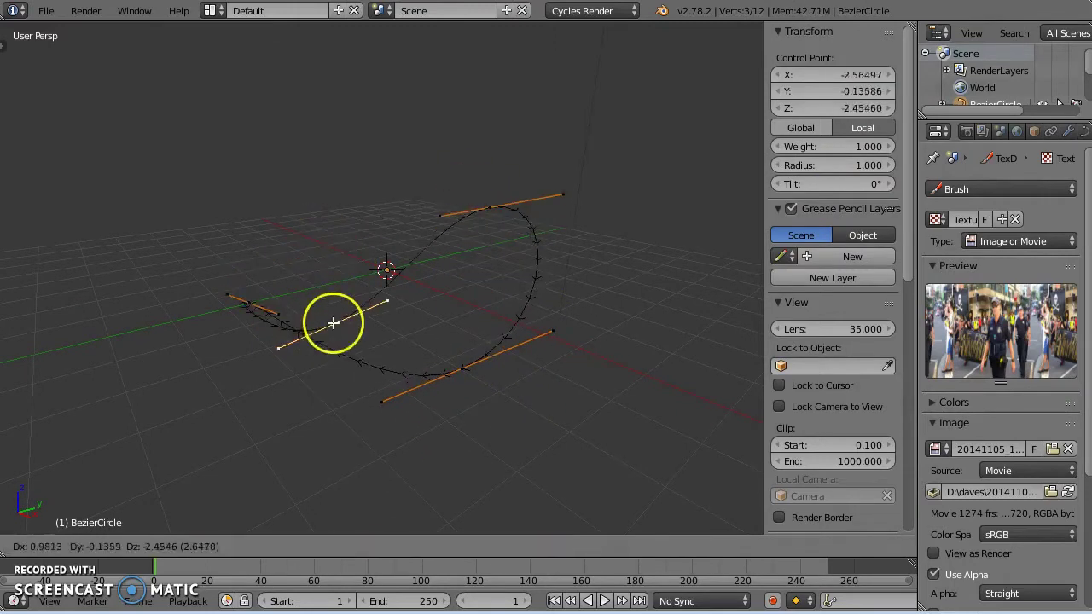
{"action": "left_click", "coordinate": [330, 315]}
{"action": "right_click", "coordinate": [256, 302]}
{"action": "key", "text": "g"}
{"action": "left_click", "coordinate": [260, 221]}
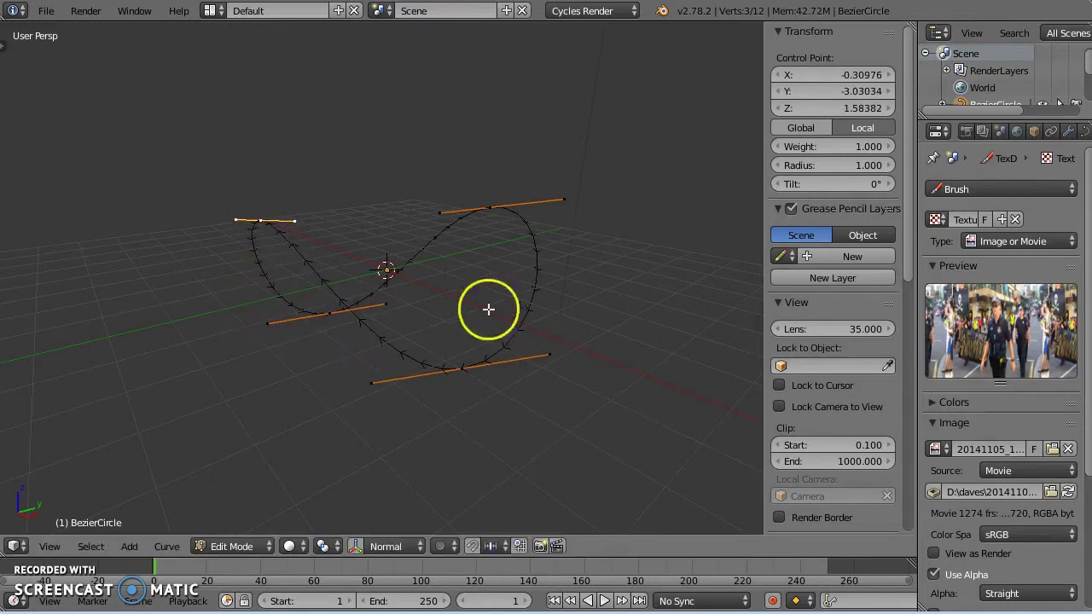
- Subdivide the curve between the top and bottom control points
{"action": "right_click", "coordinate": [490, 224]}
{"action": "right_click", "coordinate": [459, 365], "text": "shift"}
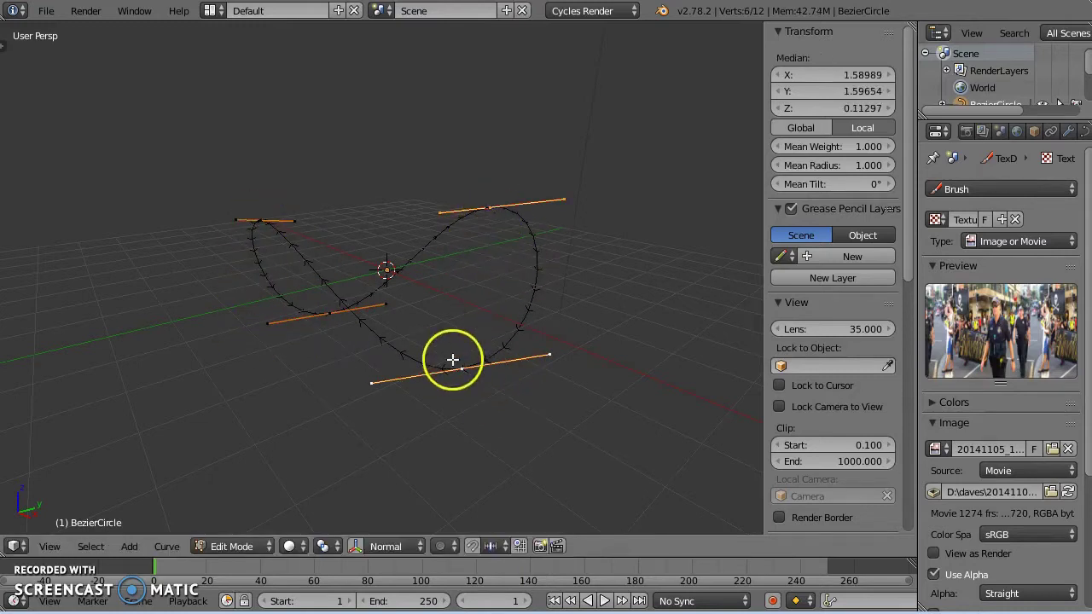
{"action": "key", "text": "w"}
{"action": "left_click", "coordinate": [518, 282]}
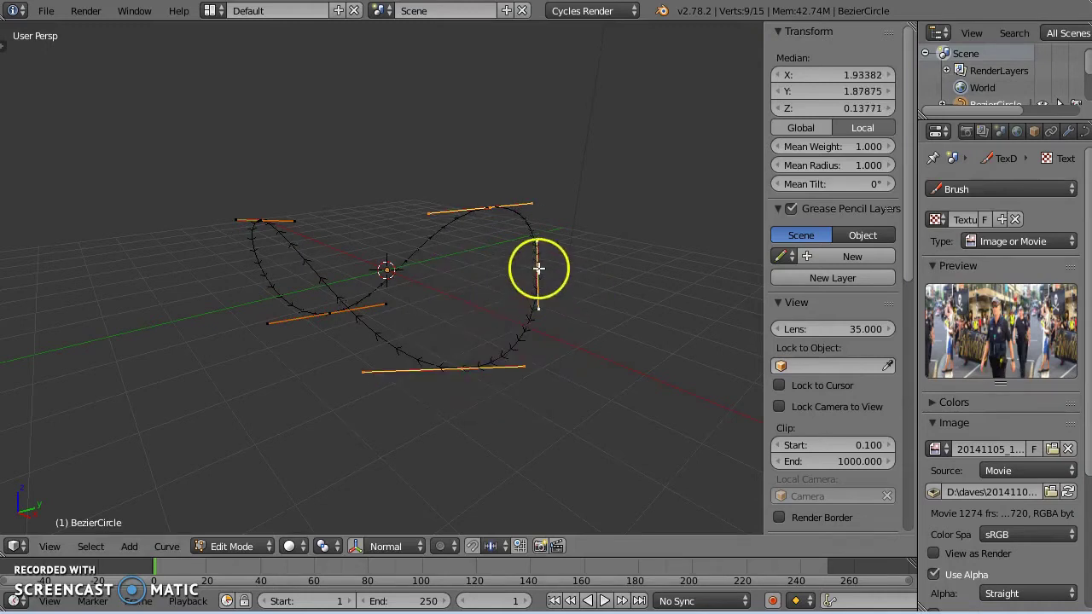
- Drag the control points and handles to twist the loop, then return to Object Mode
{"action": "right_click_drag", "start_coordinate": [538, 268], "coordinate": [500, 294]}
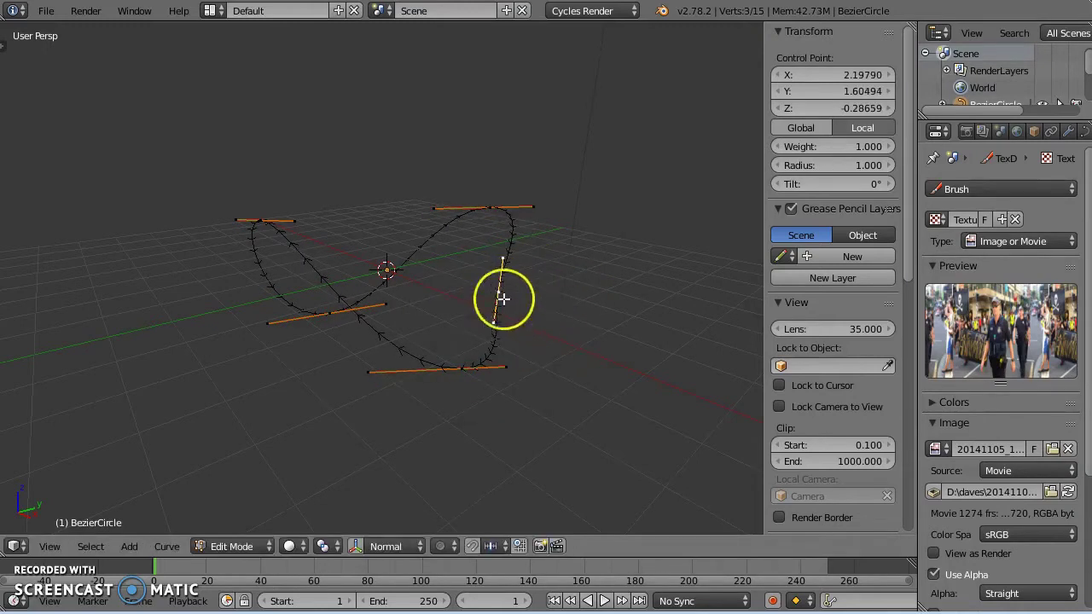
{"action": "middle_click_drag", "start_coordinate": [503, 299], "coordinate": [487, 317]}
{"action": "mouse_move", "coordinate": [487, 316]}
{"action": "right_mouse_down"}
{"action": "mouse_move", "coordinate": [446, 212]}
{"action": "mouse_move", "coordinate": [475, 240]}
{"action": "mouse_move", "coordinate": [585, 237]}
{"action": "mouse_move", "coordinate": [566, 361]}
{"action": "mouse_move", "coordinate": [500, 326]}
{"action": "right_mouse_up"}
{"action": "middle_click_drag", "start_coordinate": [500, 327], "coordinate": [377, 273]}
{"action": "right_click_drag", "start_coordinate": [294, 303], "coordinate": [256, 217]}
{"action": "middle_click_drag", "start_coordinate": [333, 315], "coordinate": [216, 205]}
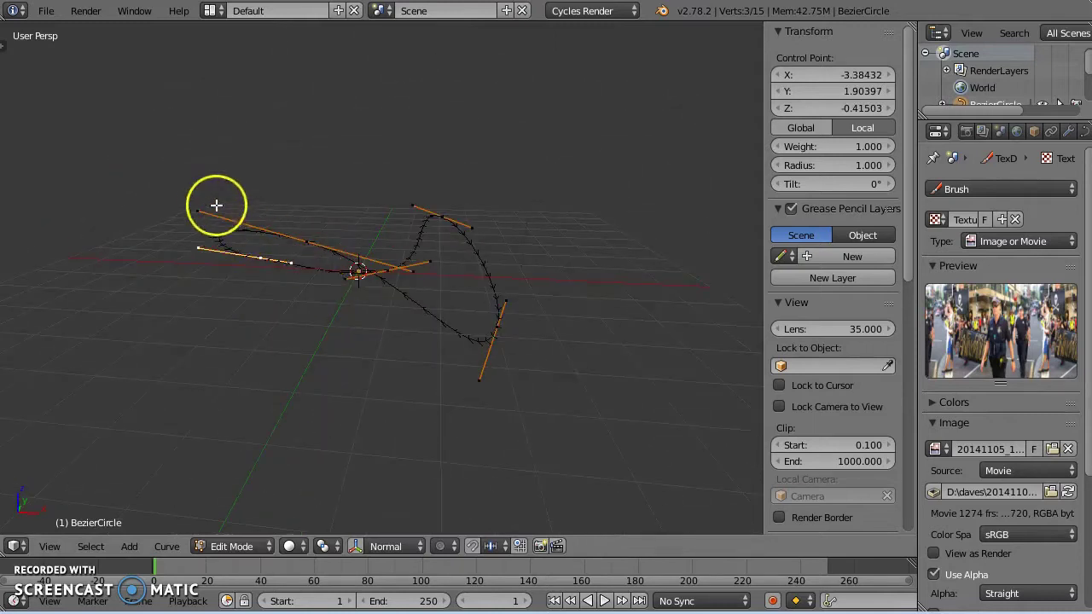
{"action": "right_click_drag", "start_coordinate": [216, 204], "coordinate": [266, 144]}
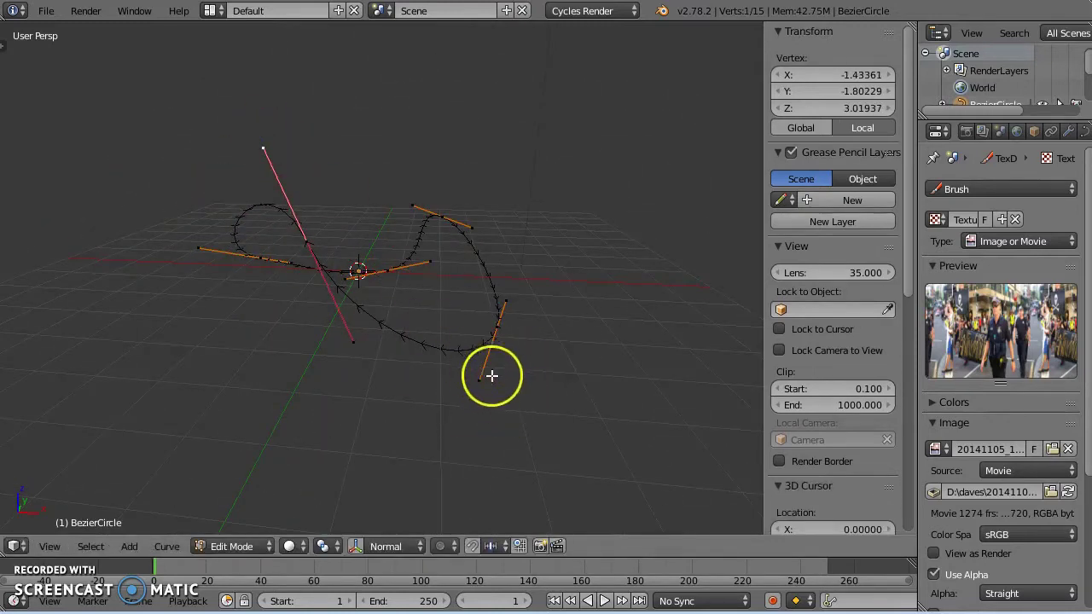
{"action": "right_click_drag", "start_coordinate": [492, 375], "coordinate": [512, 390]}
{"action": "middle_click_drag", "start_coordinate": [512, 389], "coordinate": [441, 318]}
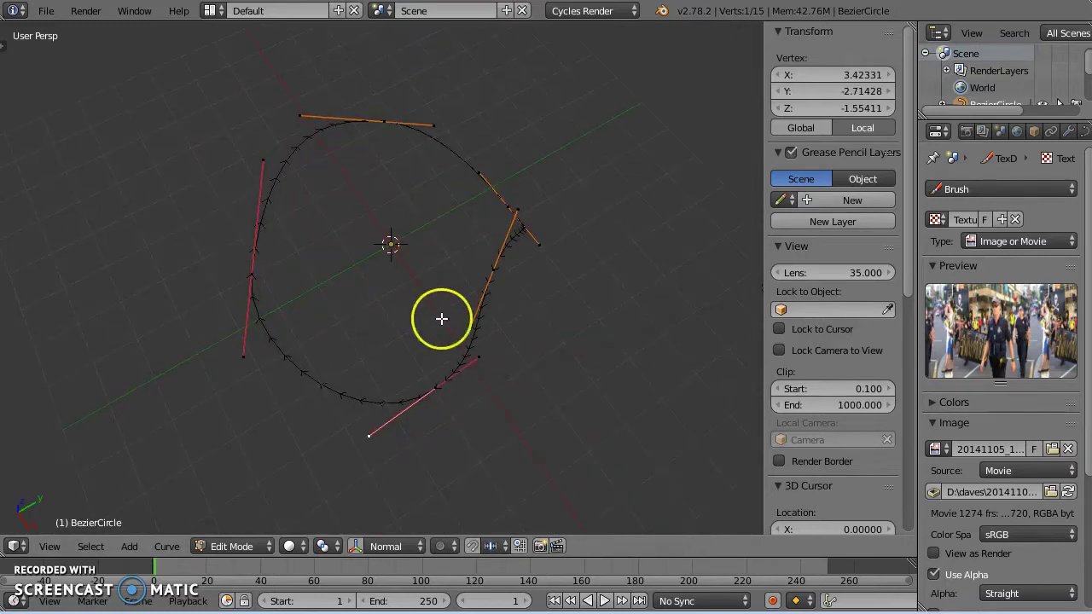
{"action": "key", "text": "Tab"}
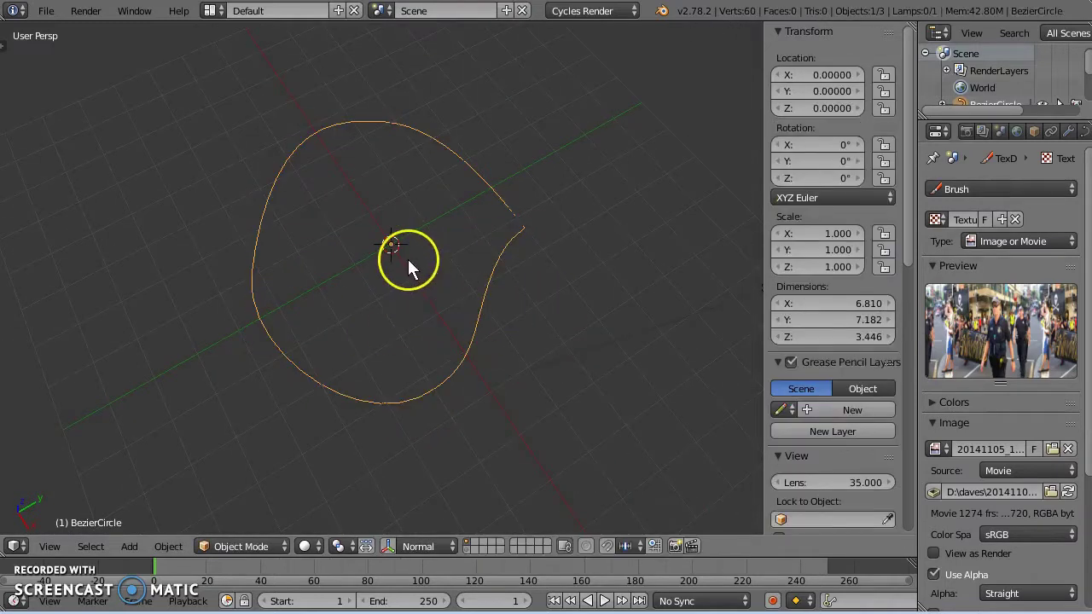
- Add a second Bezier circle, scale it to 0.438, and clear its location to the origin
{"action": "key", "text": "shift+a"}
{"action": "mouse_move", "coordinate": [414, 260]}
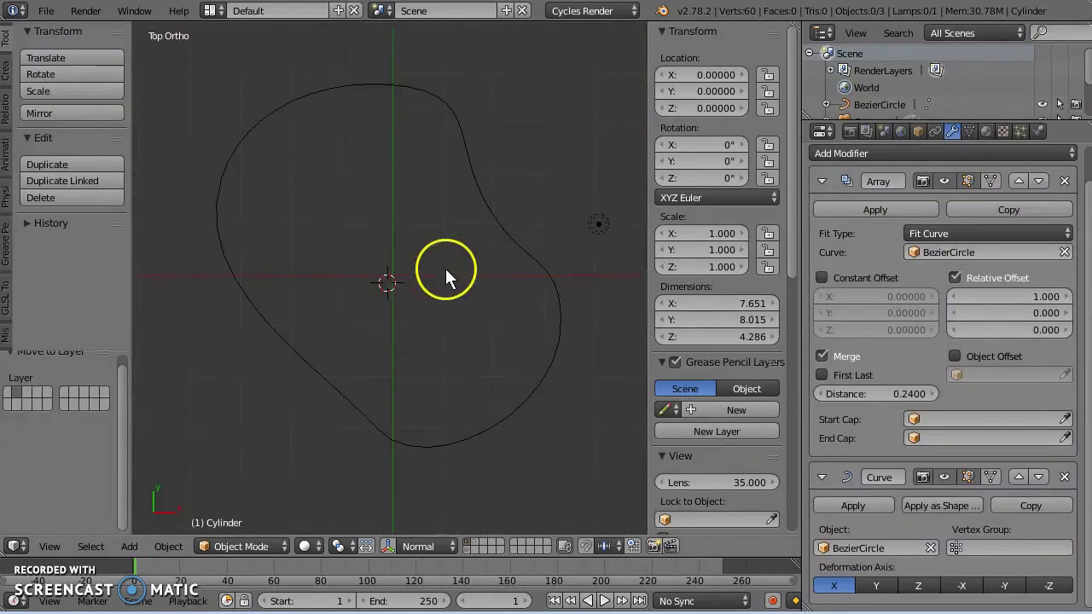
{"action": "key", "text": "shift+a"}
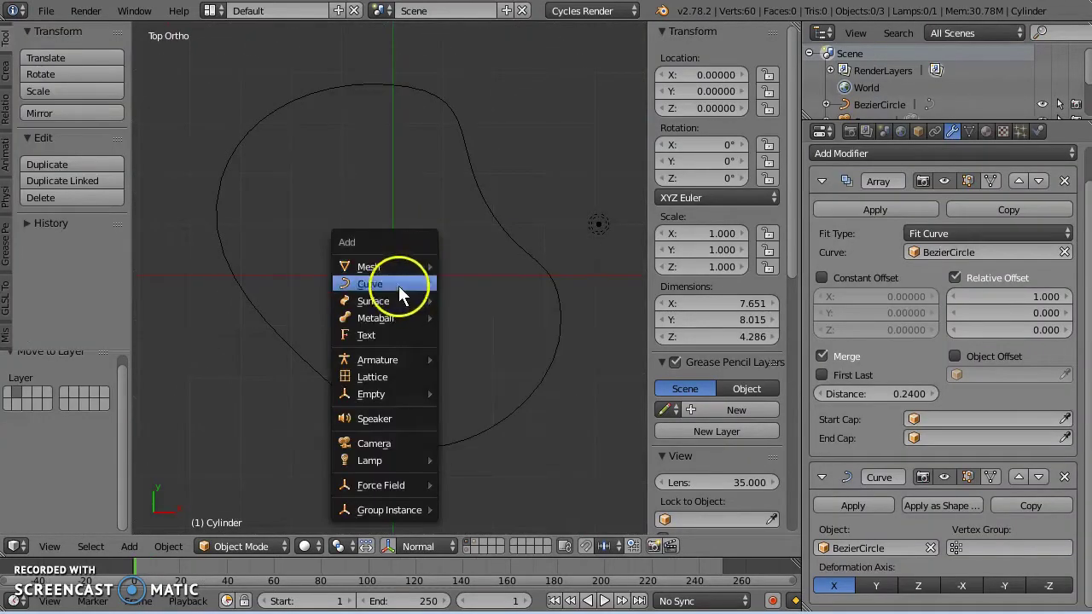
{"action": "mouse_move", "coordinate": [399, 285]}
{"action": "left_click", "coordinate": [470, 297]}
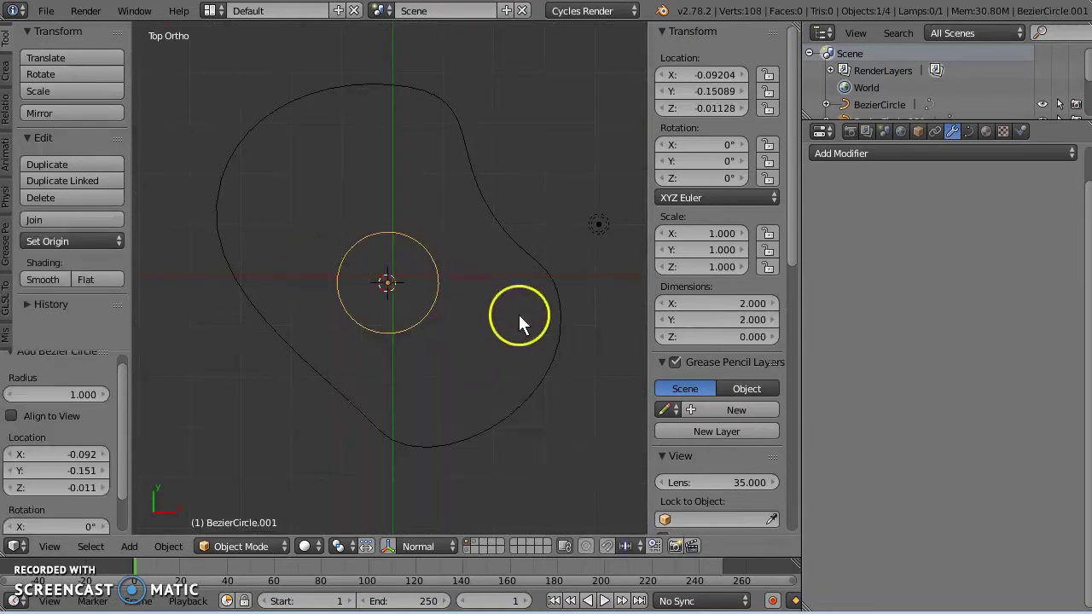
{"action": "key", "text": "s"}
{"action": "left_click", "coordinate": [443, 290]}
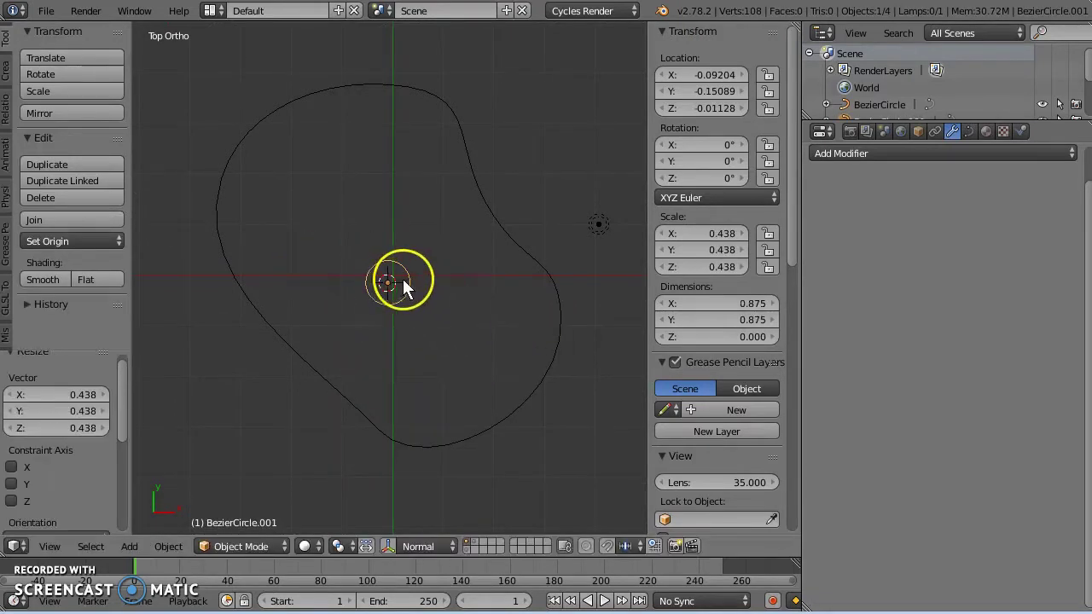
{"action": "key", "text": "alt+g"}
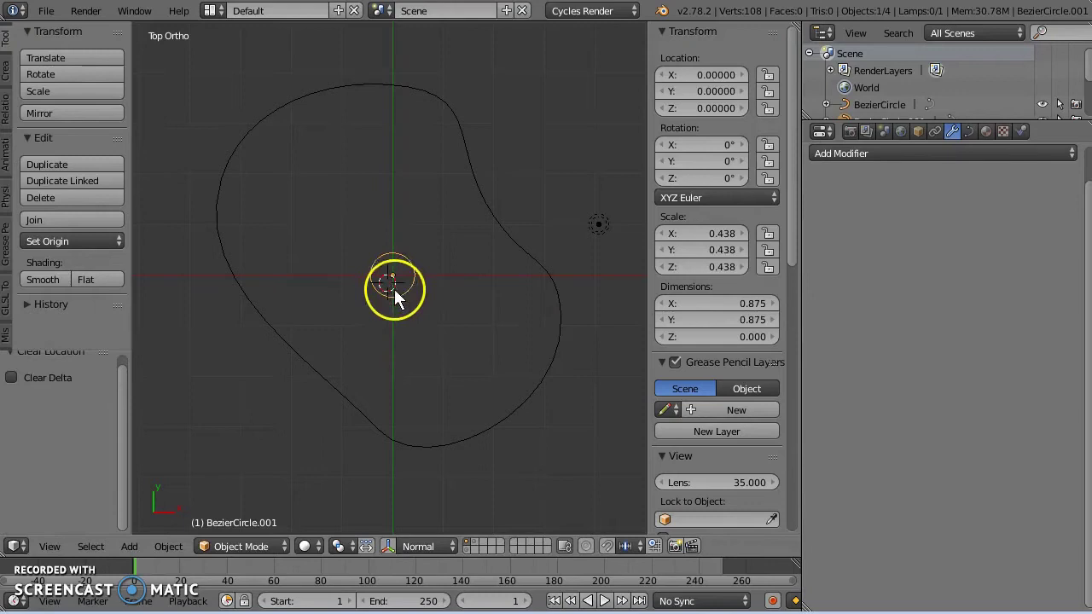
{"action": "scroll", "coordinate": [394, 289], "scroll_direction": "up", "scroll_amount": 2}
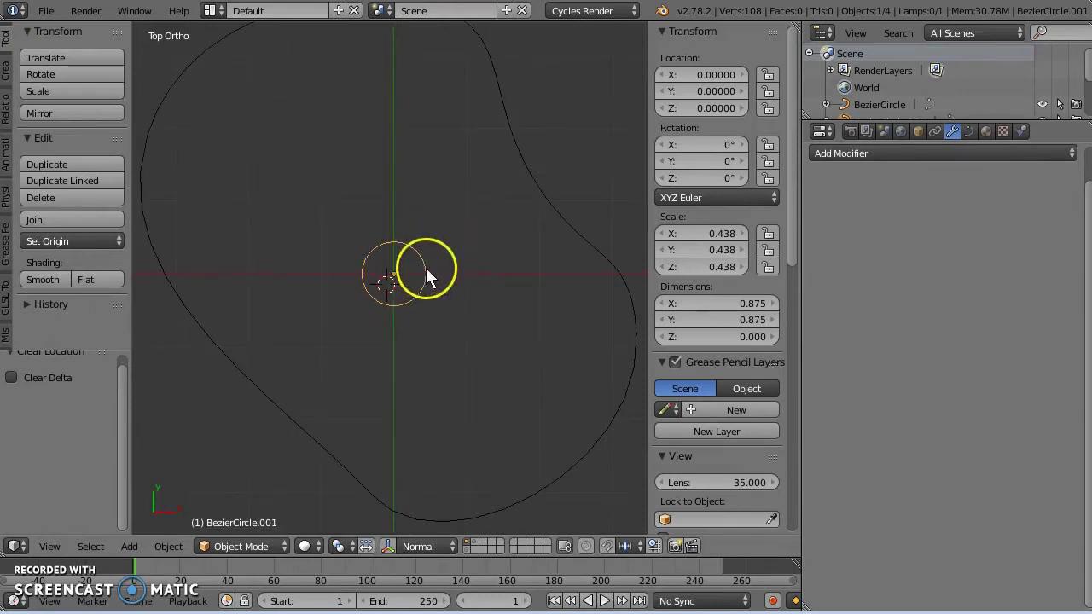
- Set the loop's Bevel Object to BezierCircle.001 to turn it into a tube
{"action": "right_click", "coordinate": [587, 239]}
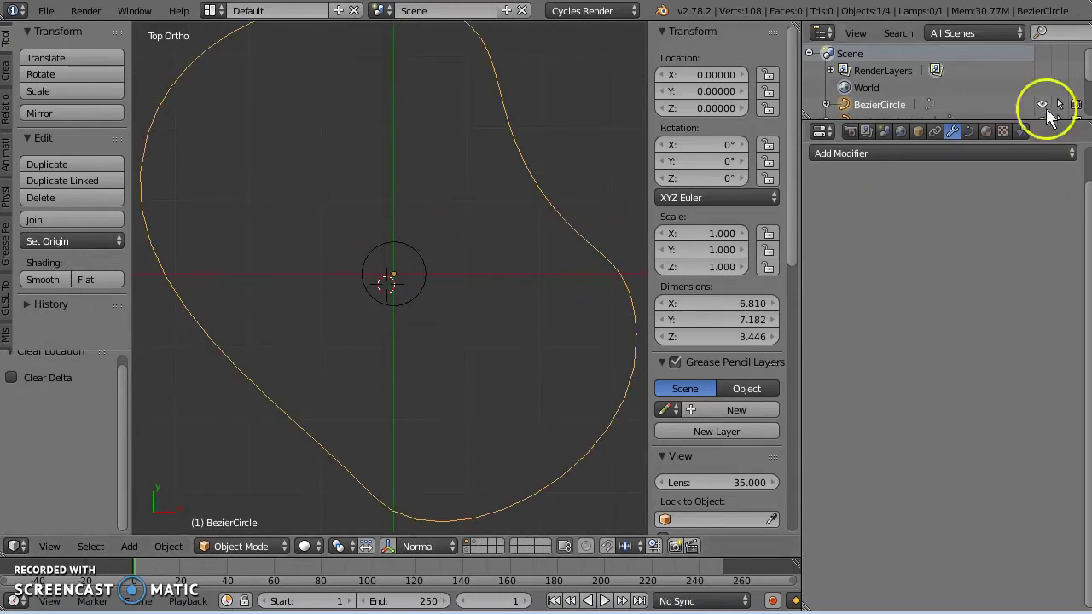
{"action": "left_click", "coordinate": [969, 130]}
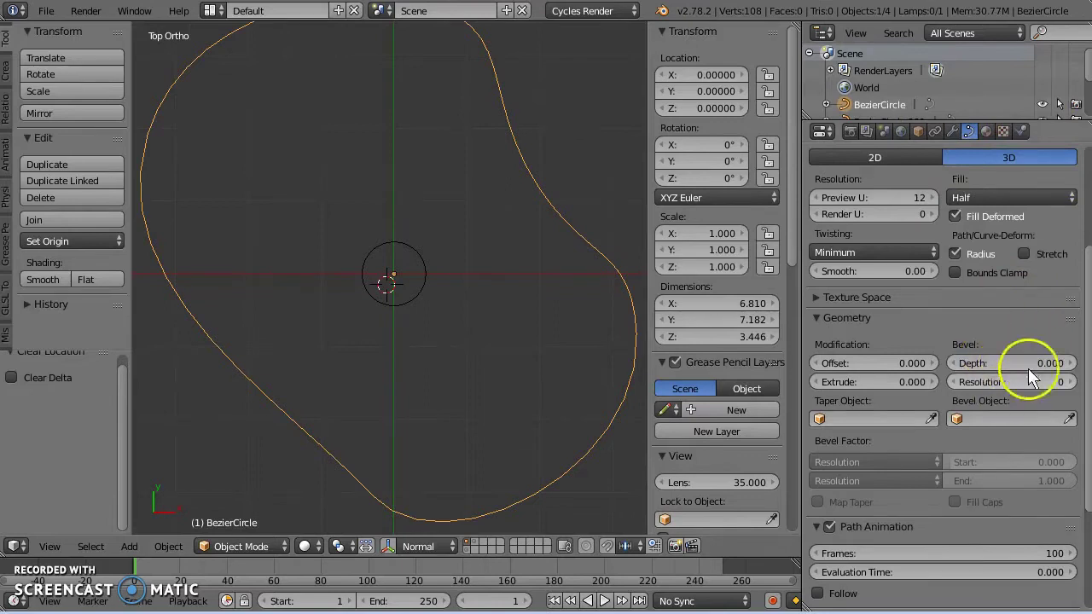
{"action": "left_click", "coordinate": [1004, 419]}
{"action": "left_click", "coordinate": [957, 443]}
- Inspect the tube at an angle and from top view, then clear the Bevel Object field
{"action": "middle_click_drag", "start_coordinate": [510, 276], "coordinate": [374, 273]}
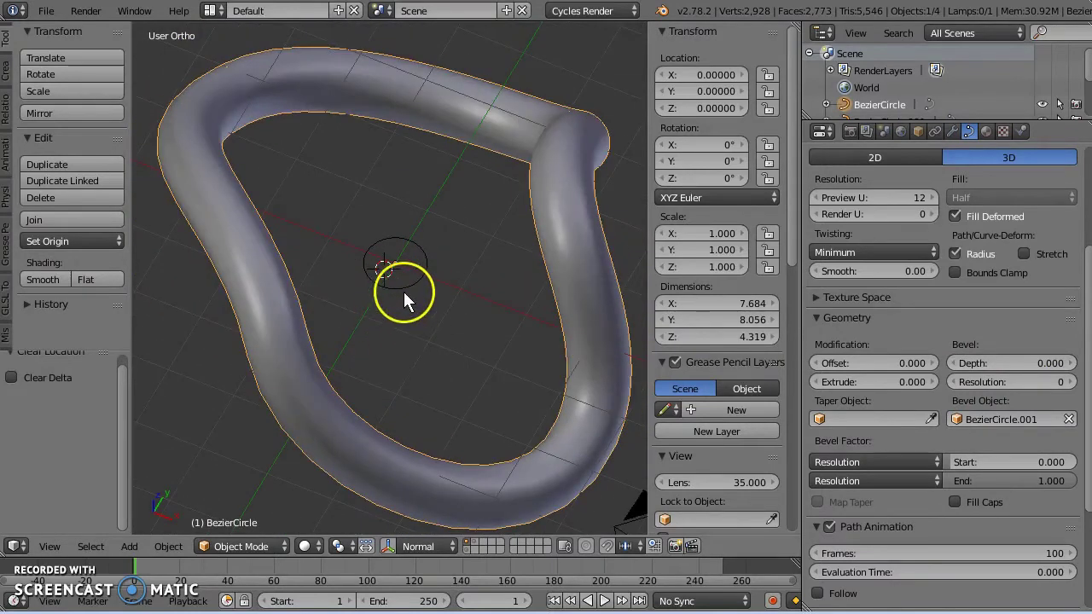
{"action": "key", "text": "KP_7"}
{"action": "scroll", "coordinate": [402, 285], "scroll_direction": "up", "scroll_amount": 2}
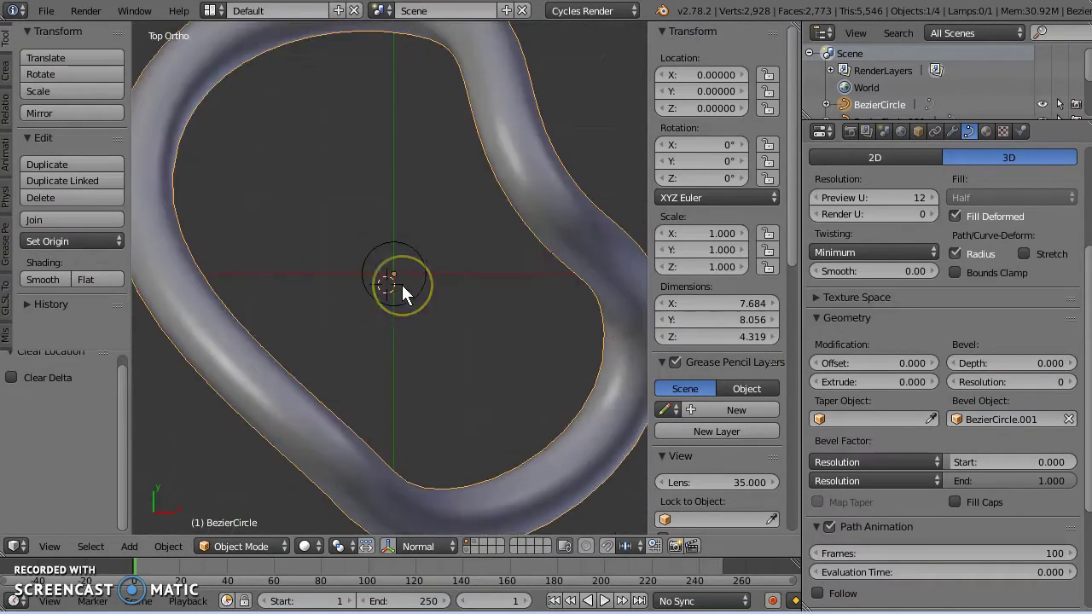
{"action": "left_click", "coordinate": [1068, 420]}
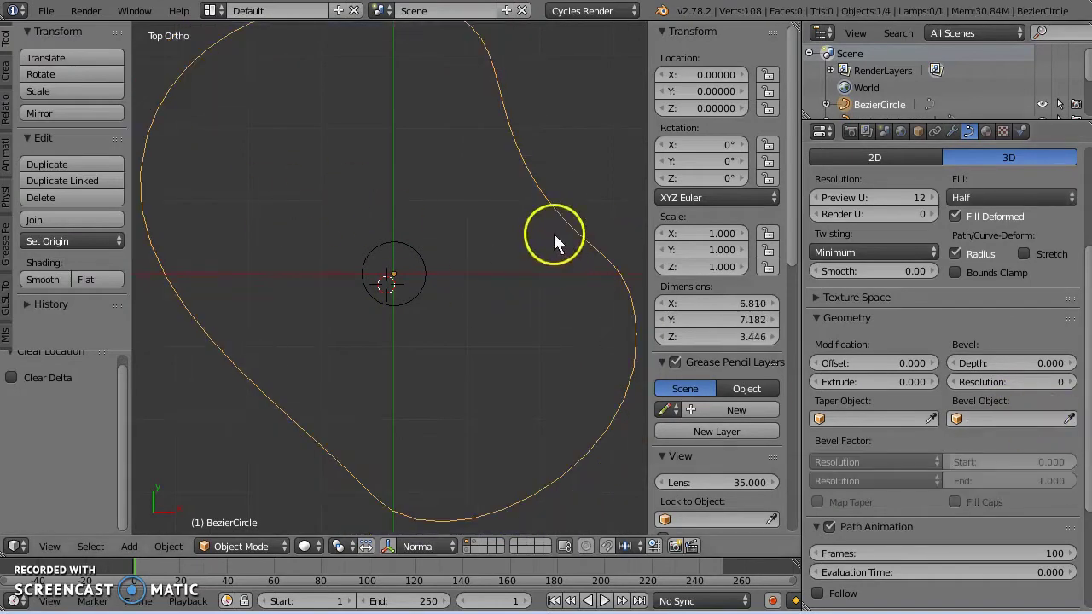
{"action": "left_click", "coordinate": [998, 419]}
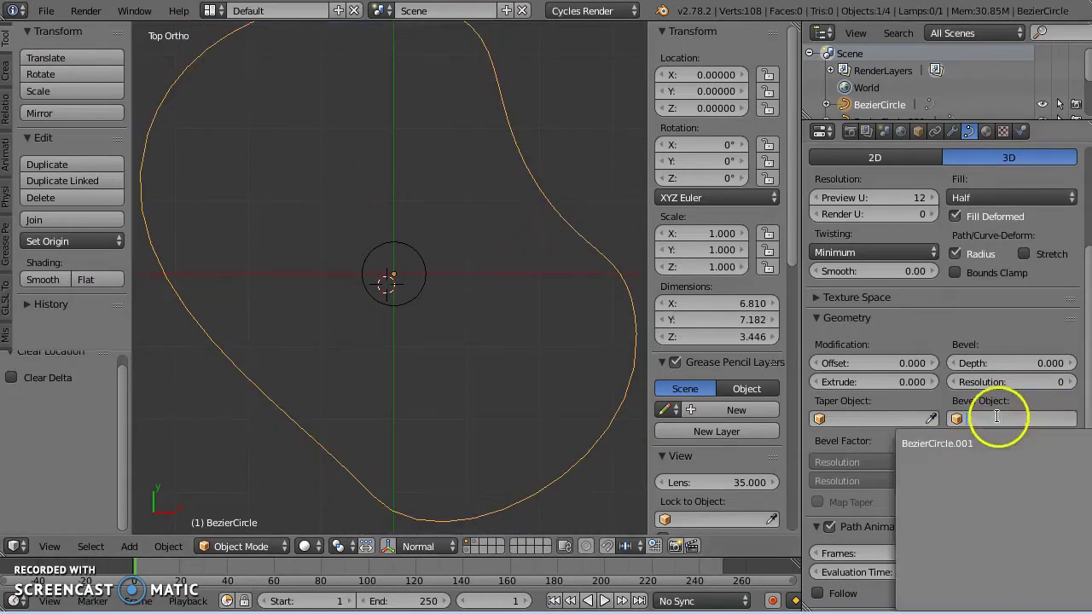
- Set BezierCircle.001 as the loop's bevel object again and switch to wireframe display
{"action": "left_click", "coordinate": [960, 444]}
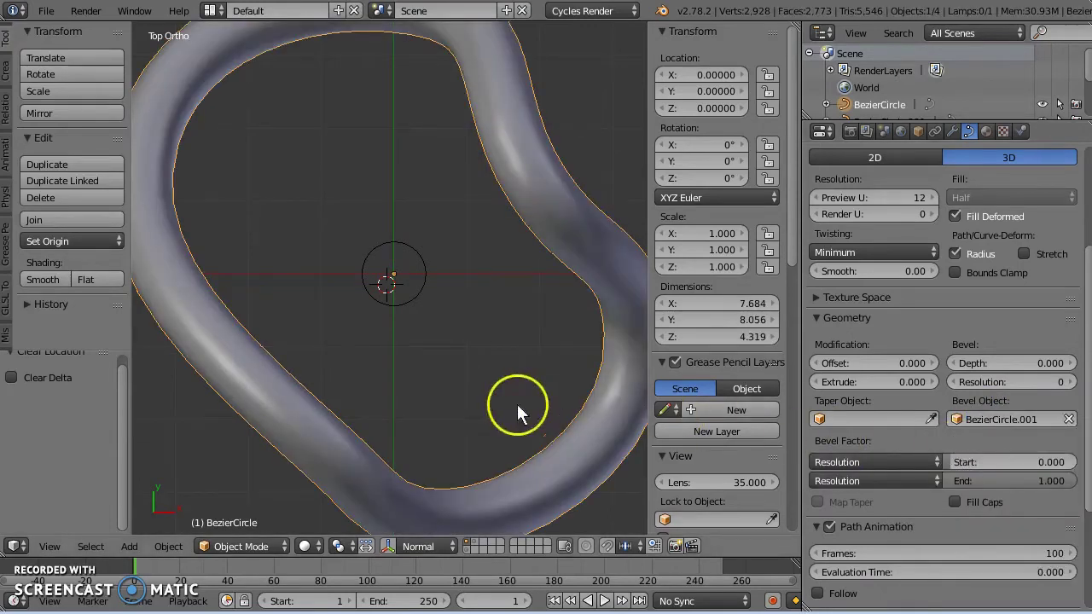
{"action": "middle_click_drag", "start_coordinate": [517, 405], "coordinate": [412, 334]}
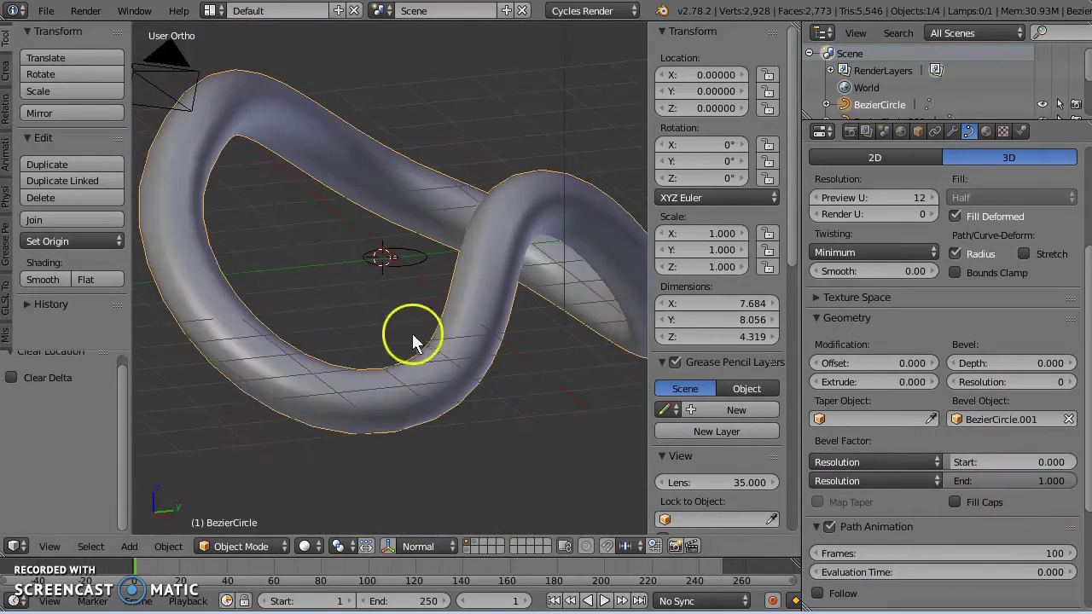
{"action": "right_click", "coordinate": [163, 57]}
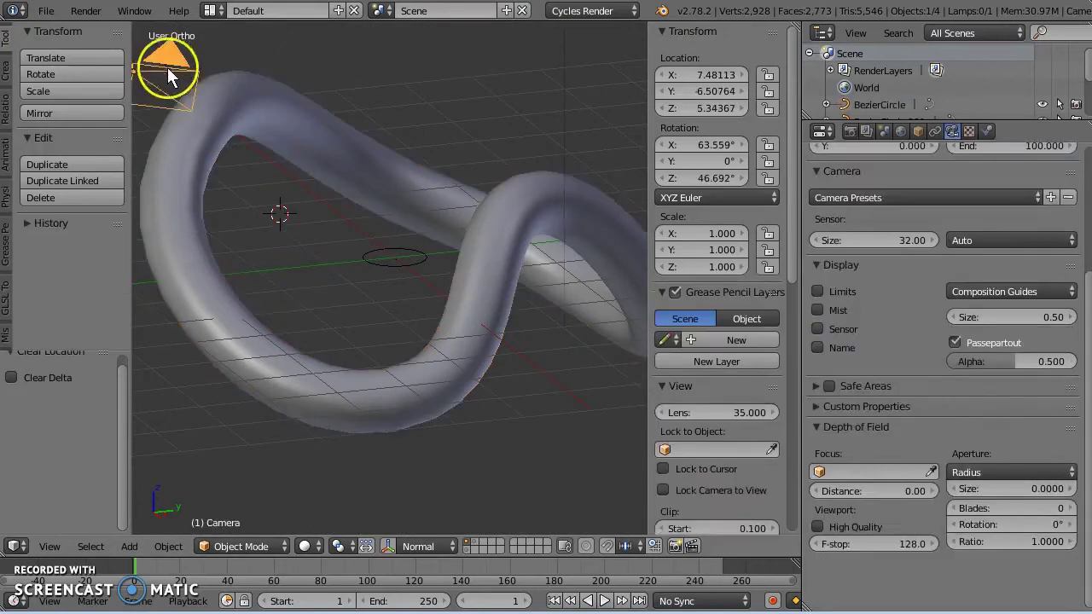
{"action": "middle_click_drag", "start_coordinate": [168, 68], "coordinate": [333, 188]}
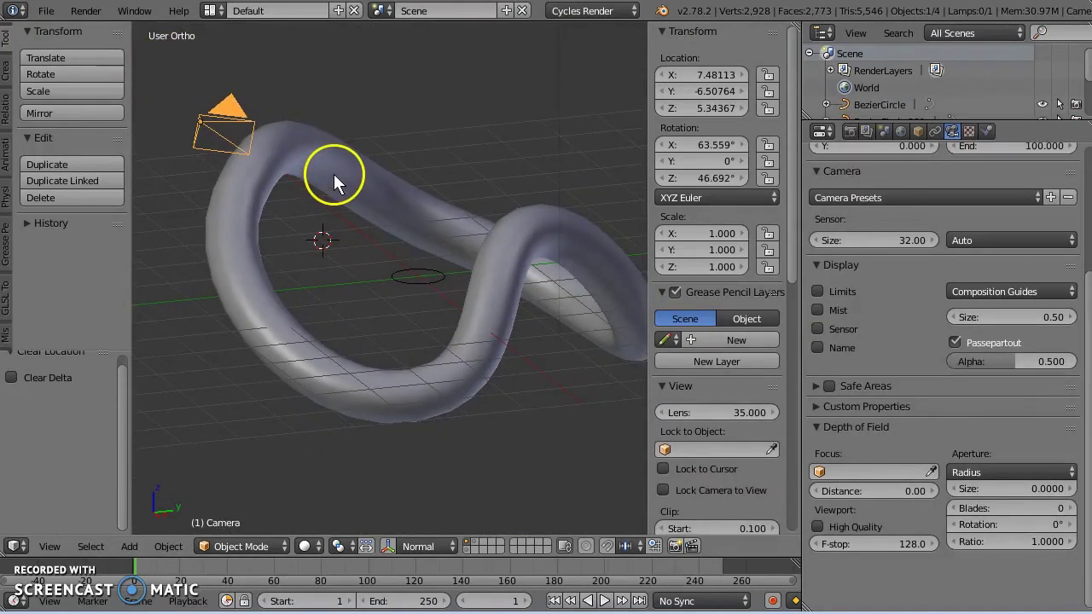
{"action": "key", "text": "z"}
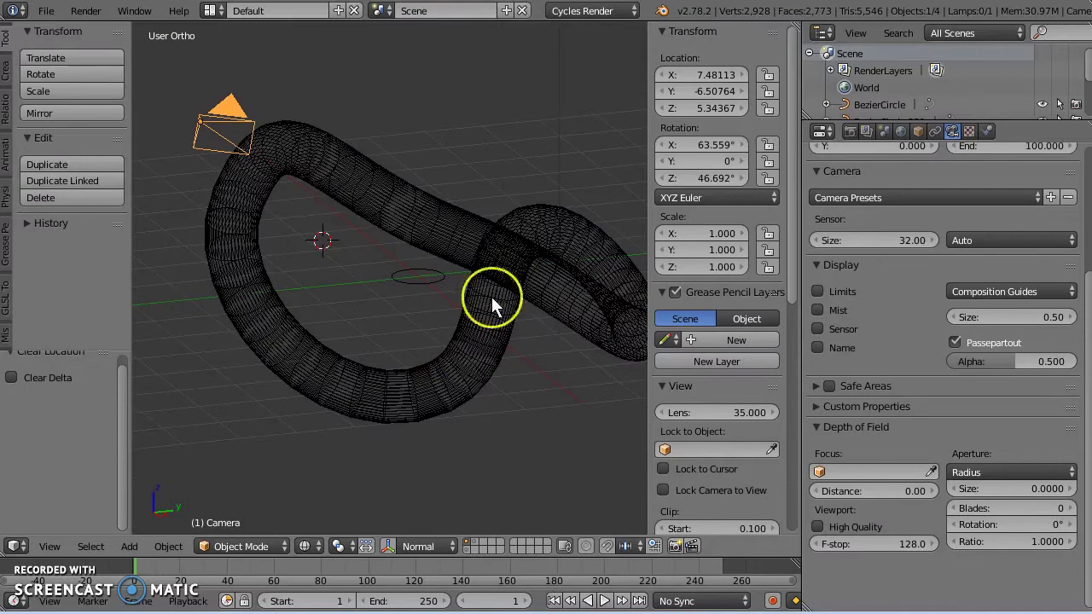
{"action": "right_click", "coordinate": [426, 224]}
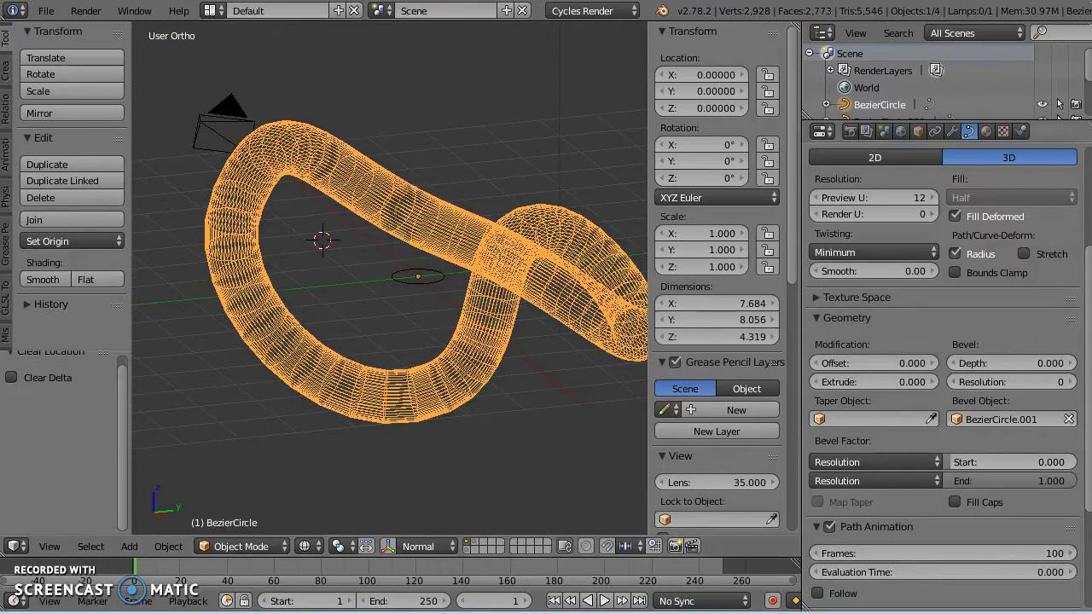
- Rename the curves in the Outliner to 'Worm path' and 'Bevel circle'
{"action": "left_click_drag", "start_coordinate": [907, 121], "coordinate": [938, 312]}
{"action": "double_click", "coordinate": [887, 106]}
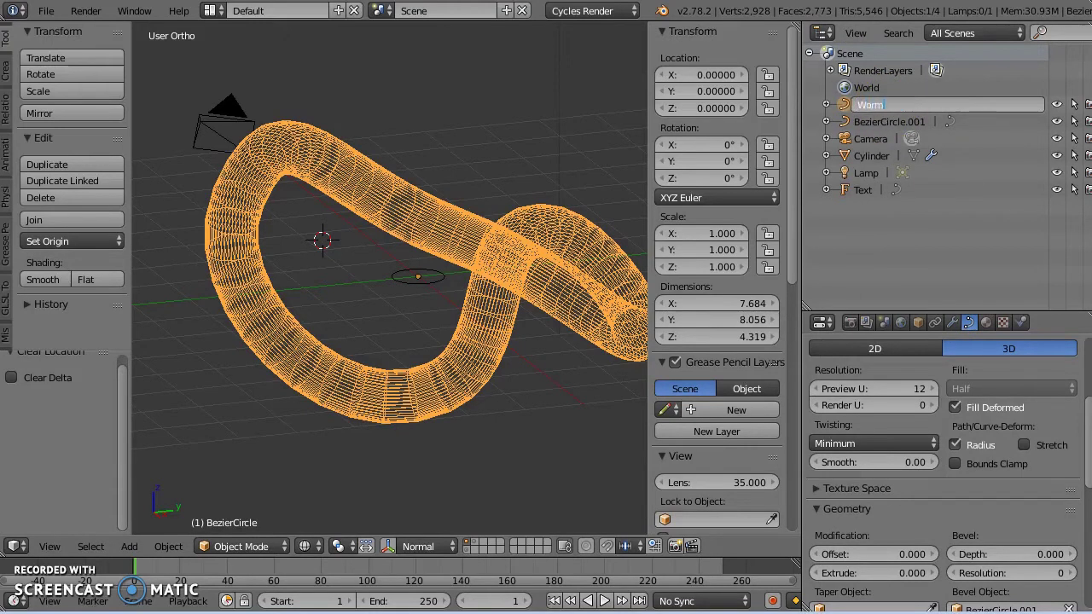
{"action": "key", "text": "Return"}
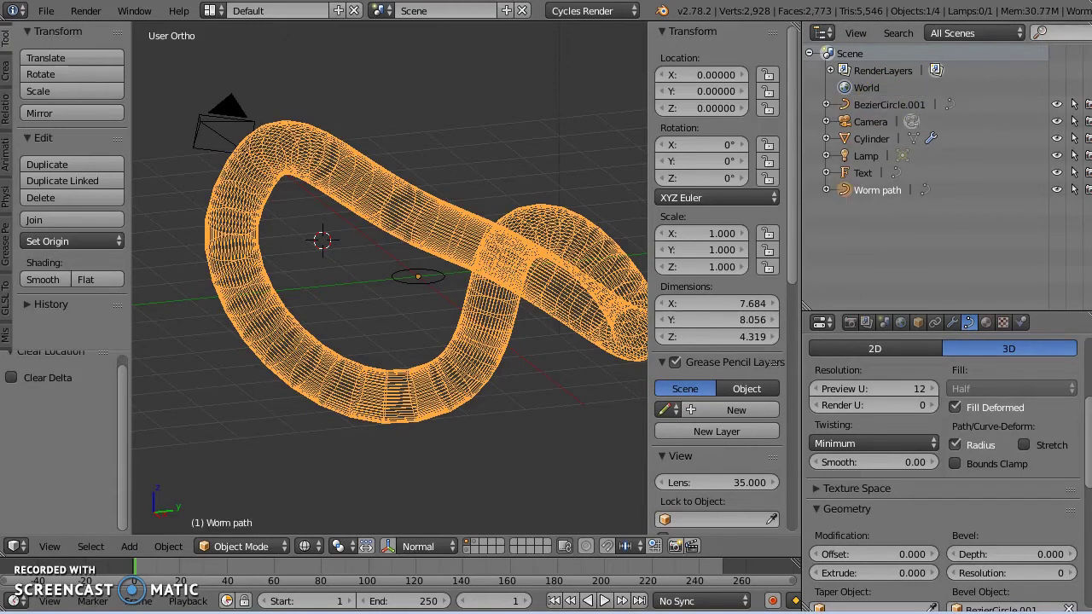
{"action": "double_click", "coordinate": [900, 105]}
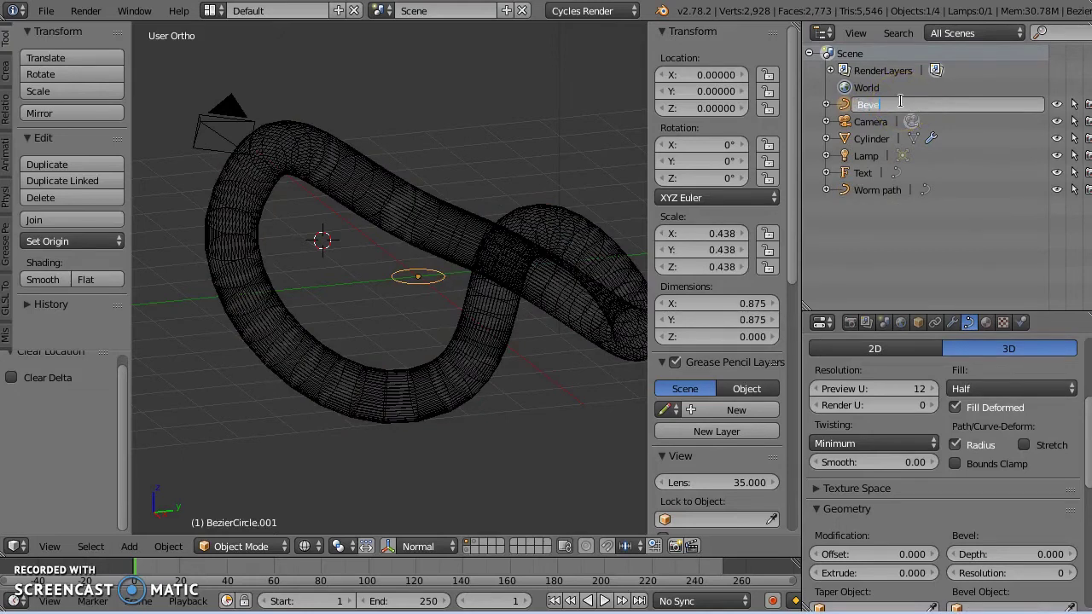
{"action": "type", "text": "Bevel circle"}
{"action": "key", "text": "Return"}
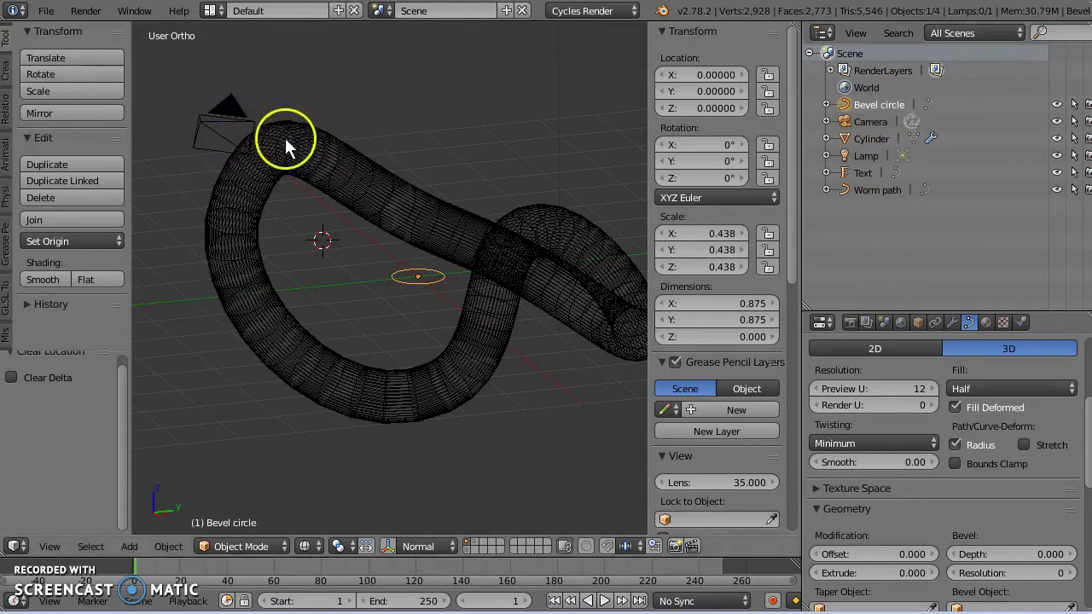
- Add a Follow Path constraint to the camera targeting Worm path, forward -Z, up Y
{"action": "right_click", "coordinate": [239, 119]}
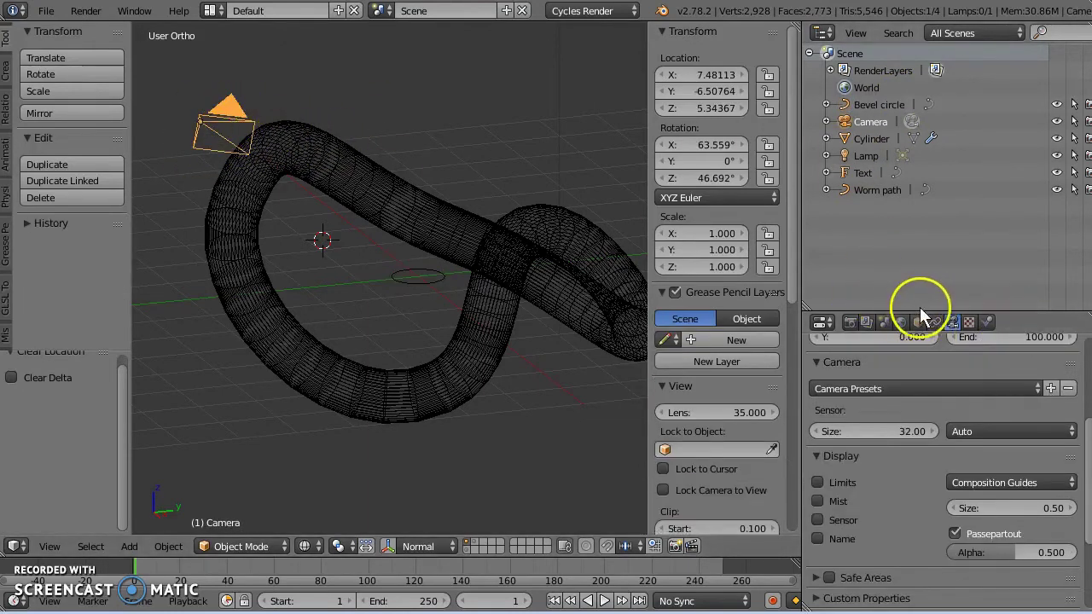
{"action": "left_click_drag", "start_coordinate": [924, 310], "coordinate": [897, 144]}
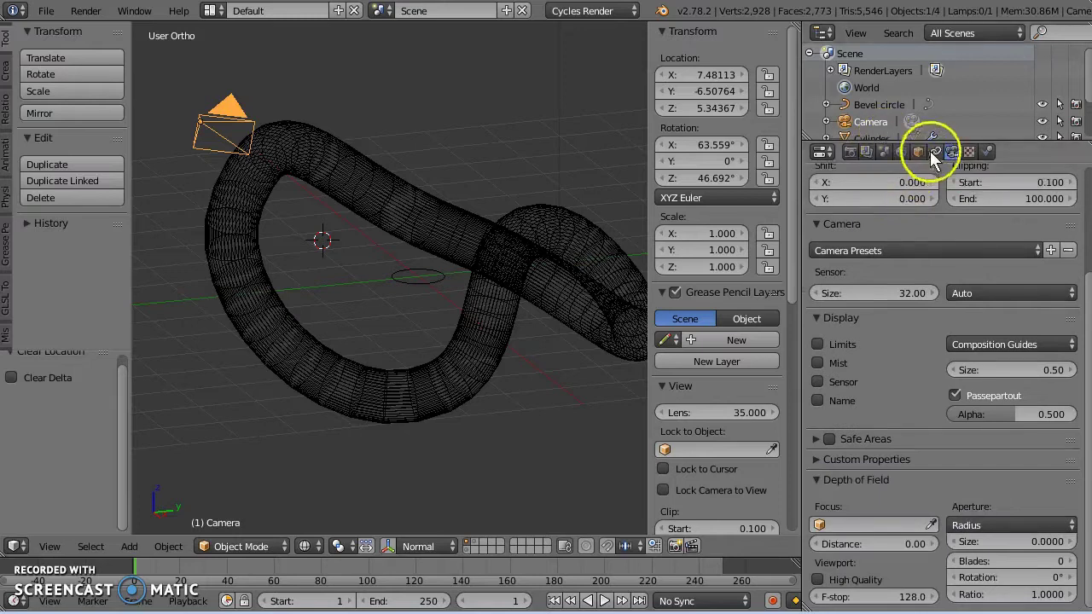
{"action": "left_click", "coordinate": [935, 153]}
{"action": "left_click", "coordinate": [910, 210]}
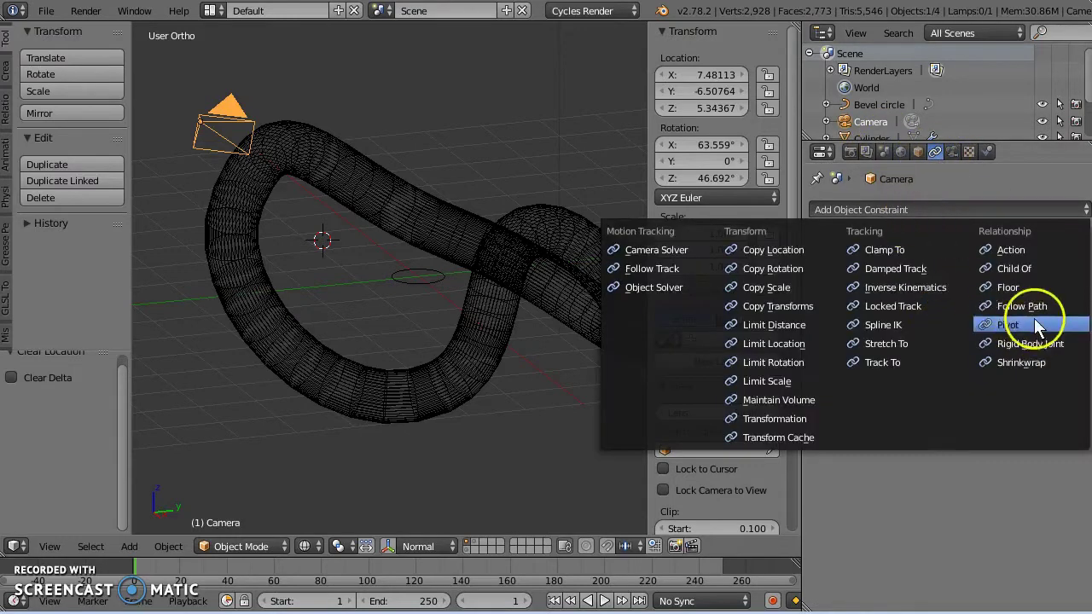
{"action": "left_click", "coordinate": [933, 307]}
{"action": "left_click", "coordinate": [960, 272]}
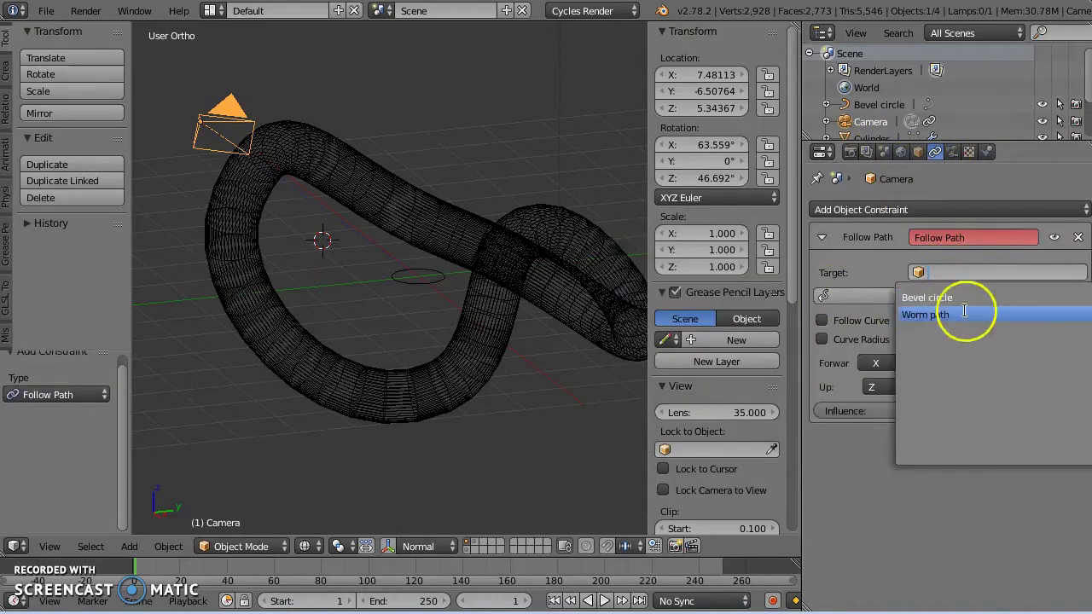
{"action": "left_click", "coordinate": [937, 313]}
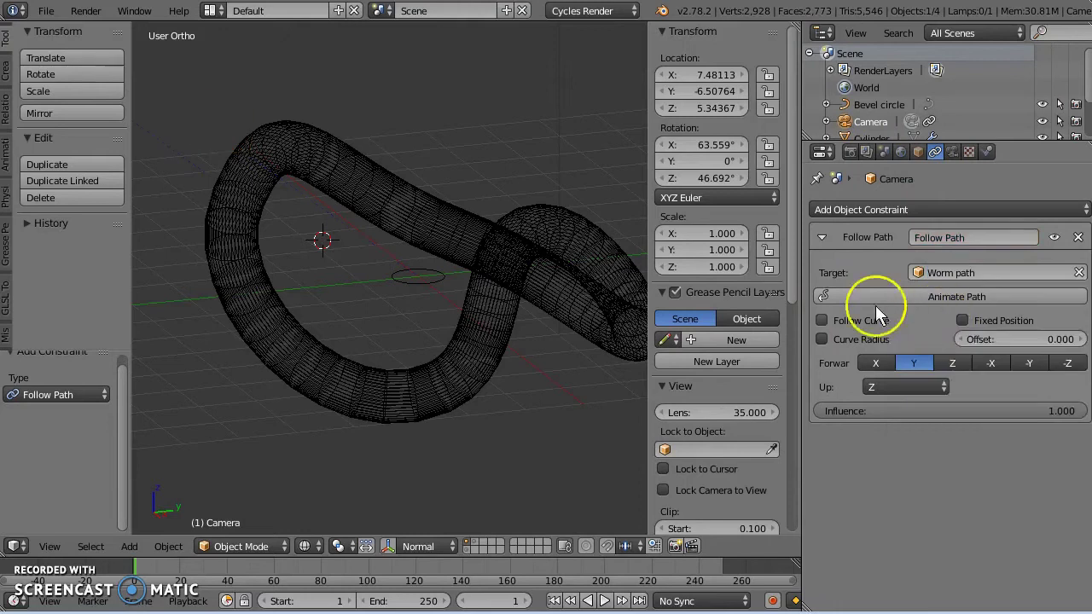
{"action": "left_click", "coordinate": [1066, 362]}
{"action": "left_click", "coordinate": [907, 387]}
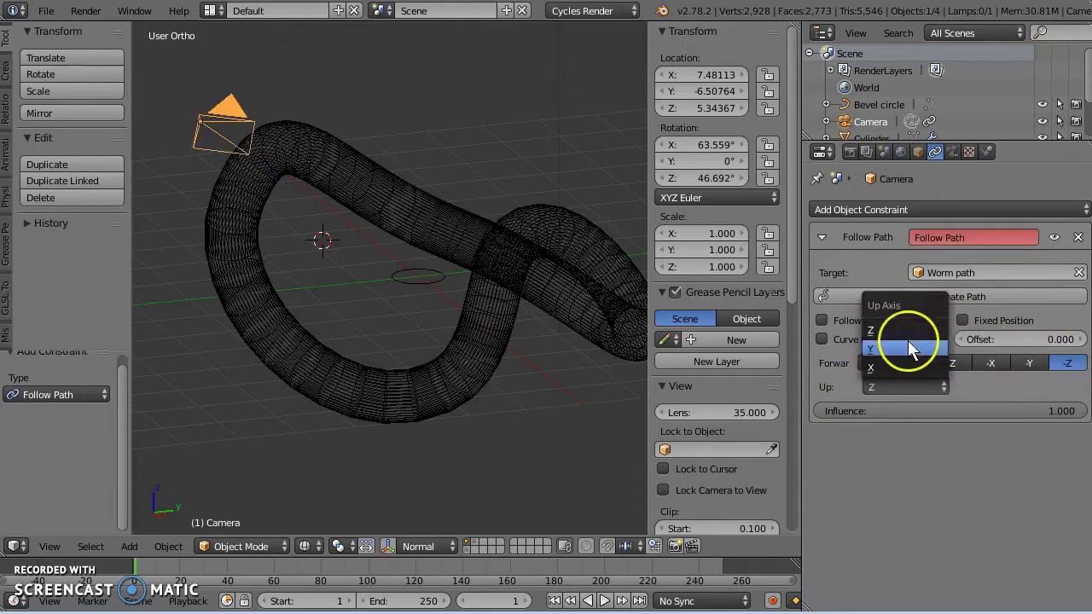
{"action": "left_click", "coordinate": [912, 347]}
- Drag the constraint's Offset value to slide the camera along the loop
{"action": "scroll", "coordinate": [520, 158], "scroll_direction": "down", "scroll_amount": 4}
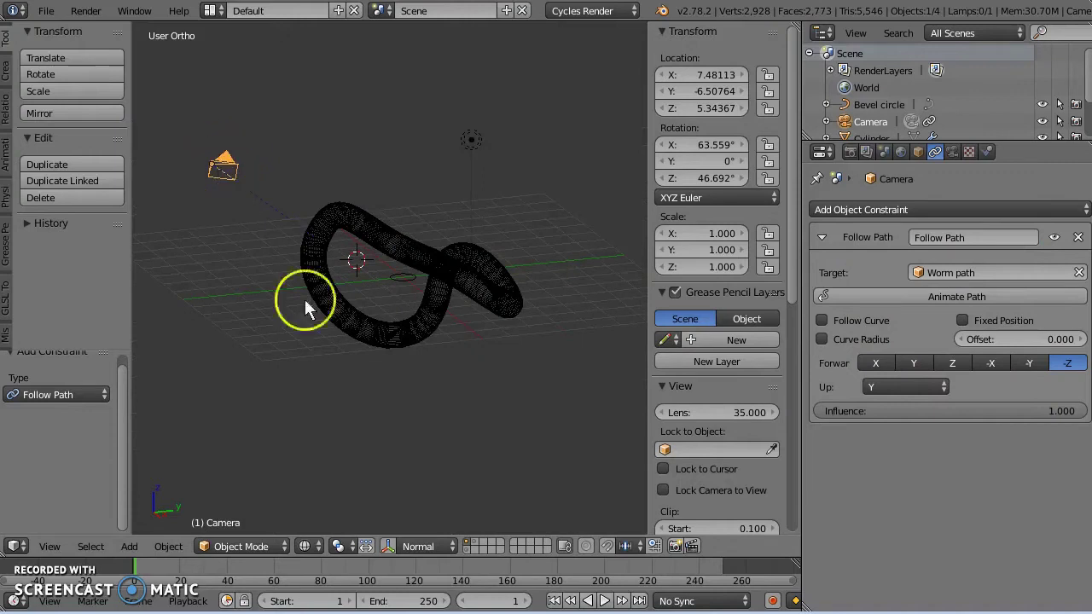
{"action": "left_click_drag", "start_coordinate": [999, 339], "coordinate": [17, 354]}
{"action": "scroll", "coordinate": [386, 292], "scroll_direction": "up", "scroll_amount": 3}
{"action": "middle_click_drag", "start_coordinate": [385, 291], "coordinate": [501, 329], "text": "shift"}
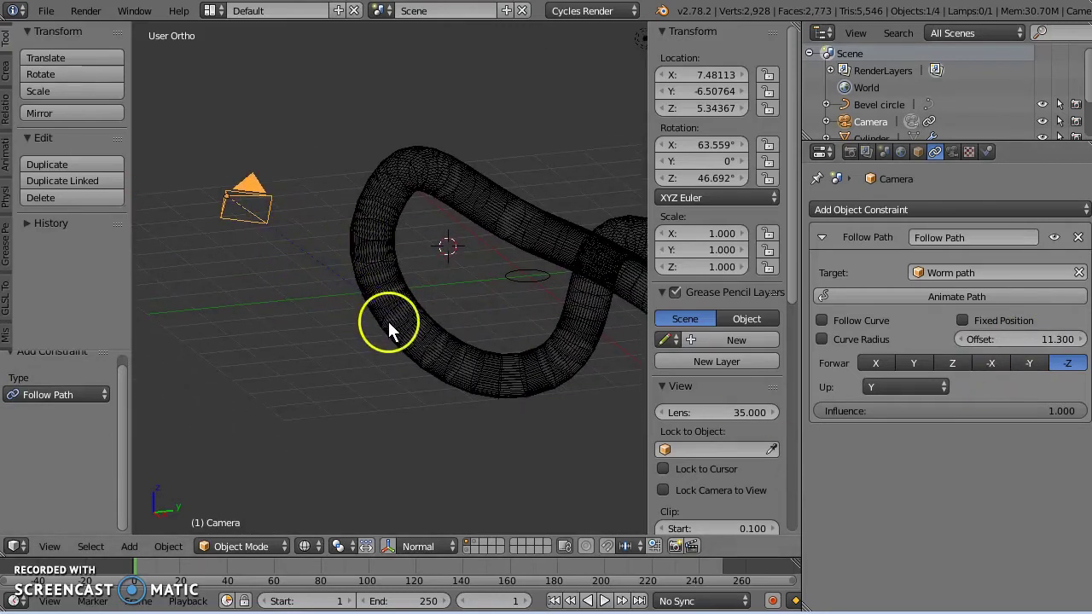
{"action": "left_click_drag", "start_coordinate": [960, 338], "coordinate": [458, 373]}
- Disable the camera's Follow Path constraint and clear its location to 0, 0, 0
{"action": "left_click", "coordinate": [458, 372]}
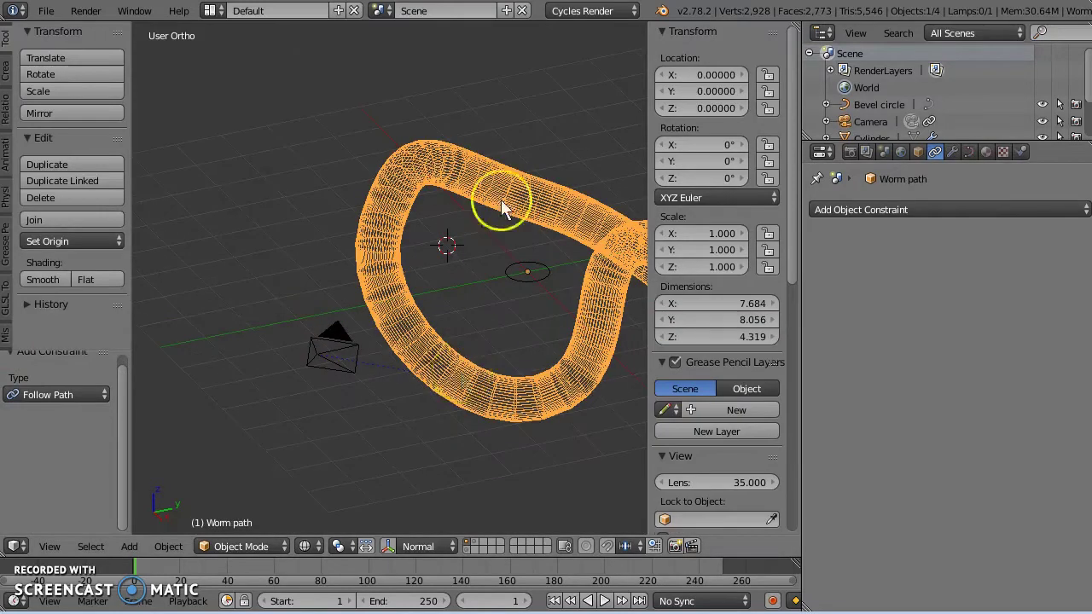
{"action": "right_click", "coordinate": [327, 340]}
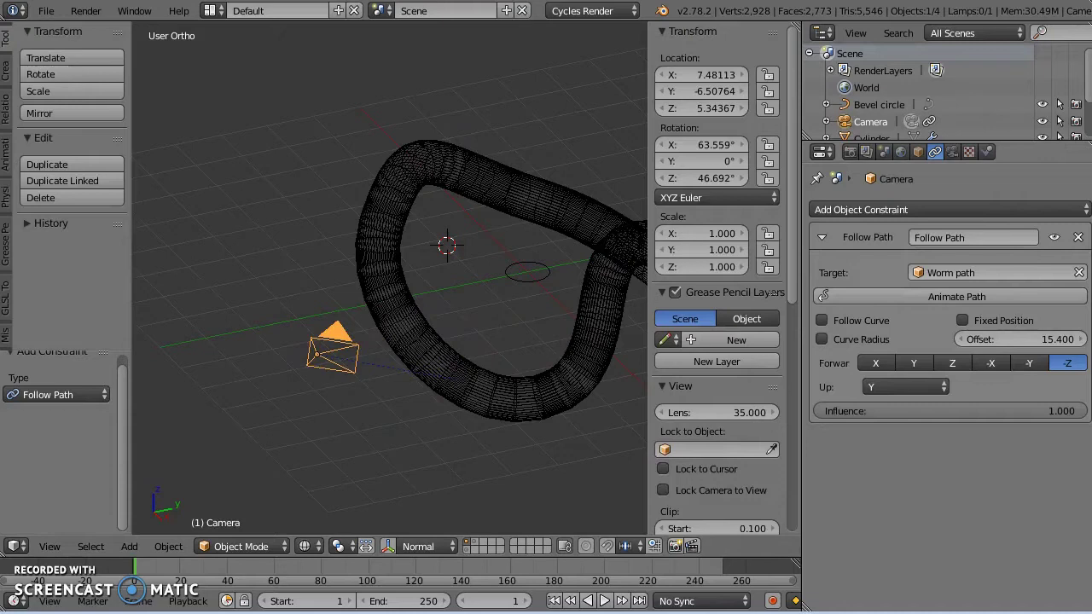
{"action": "left_click", "coordinate": [1055, 237]}
{"action": "middle_click_drag", "start_coordinate": [577, 275], "coordinate": [488, 352]}
{"action": "scroll", "coordinate": [488, 352], "scroll_direction": "down", "scroll_amount": 3}
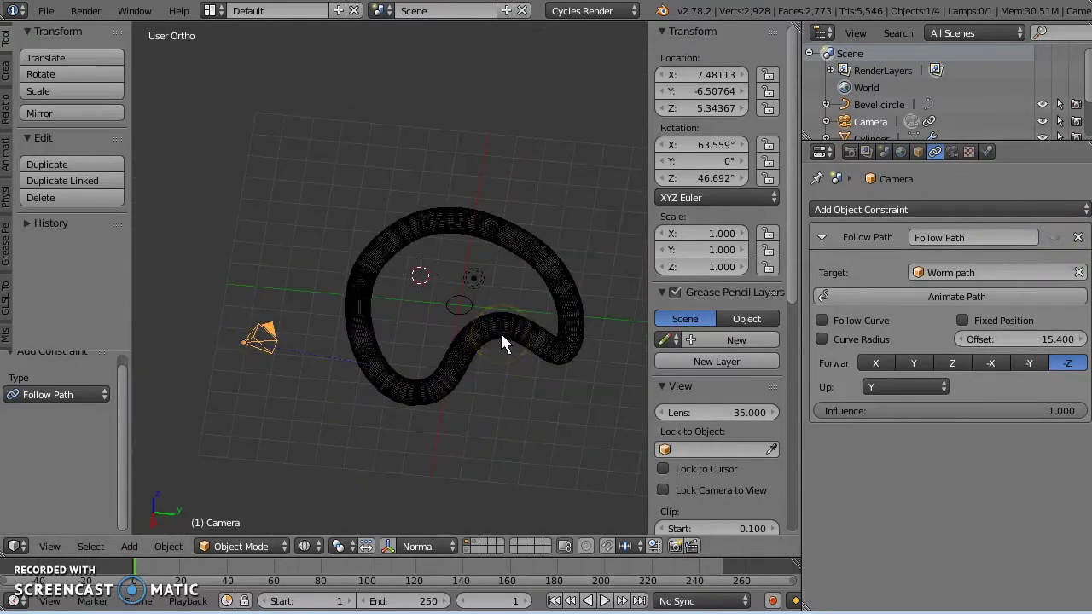
{"action": "key", "text": "alt+g"}
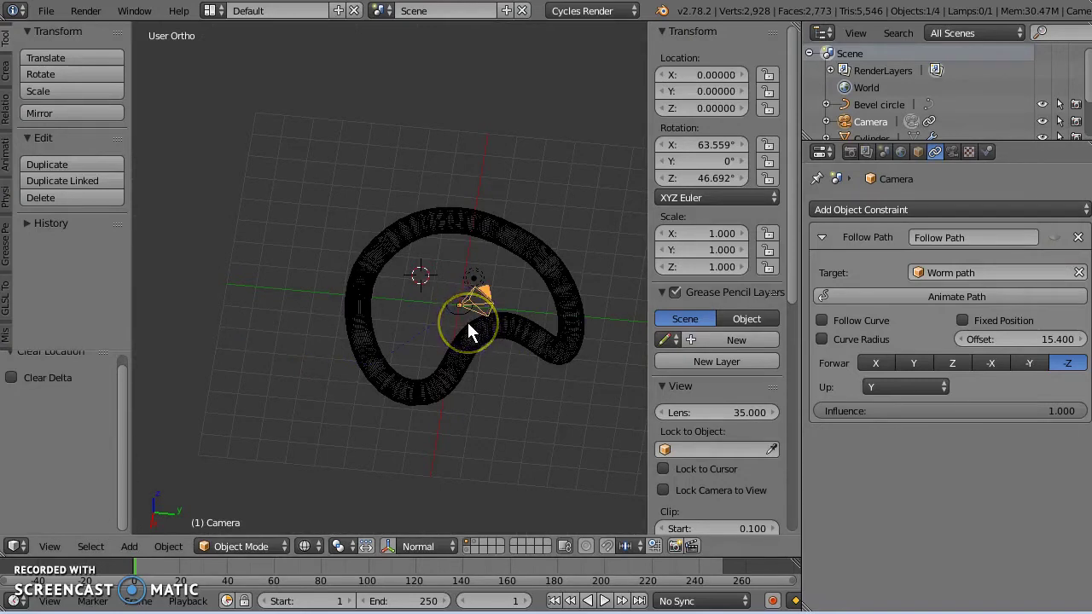
- Re-enable the Follow Path constraint and confirm in top view that the camera sits on the tube
{"action": "key", "text": "KP_7"}
{"action": "right_click", "coordinate": [379, 260]}
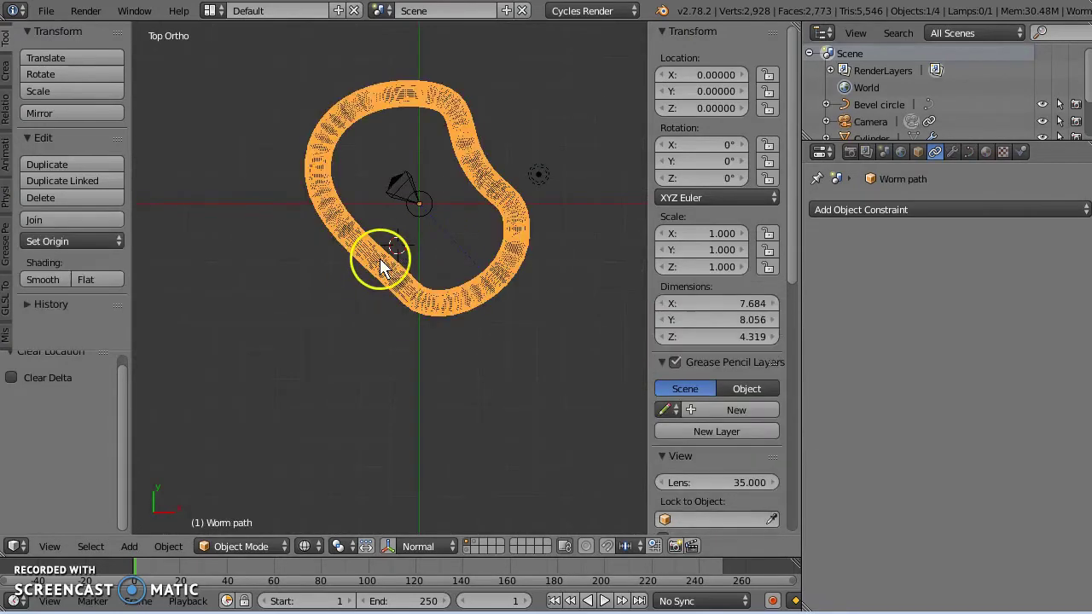
{"action": "right_click", "coordinate": [403, 181]}
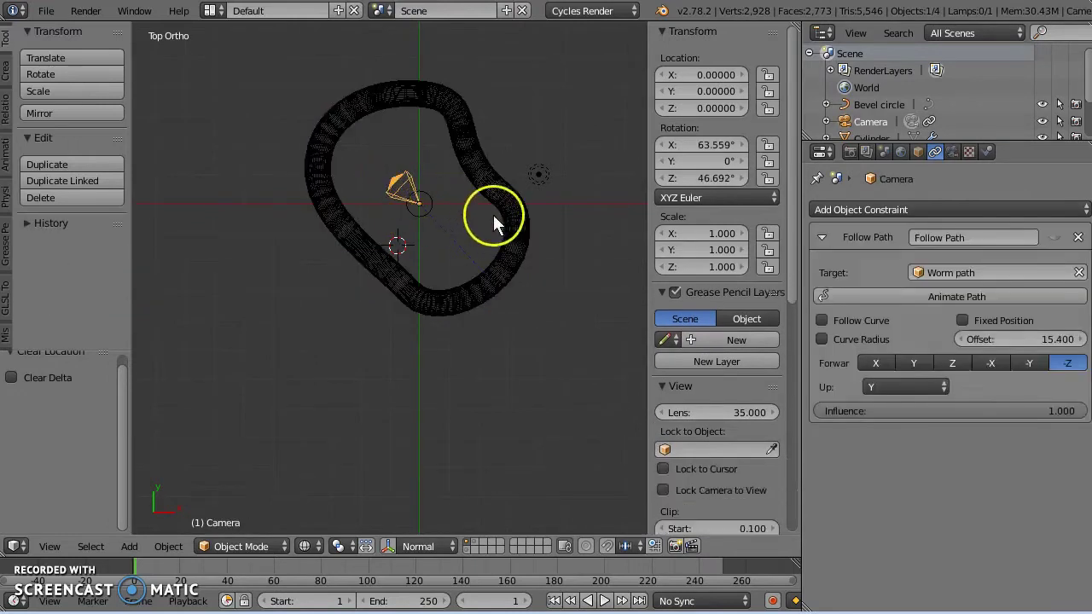
{"action": "left_click", "coordinate": [1054, 238]}
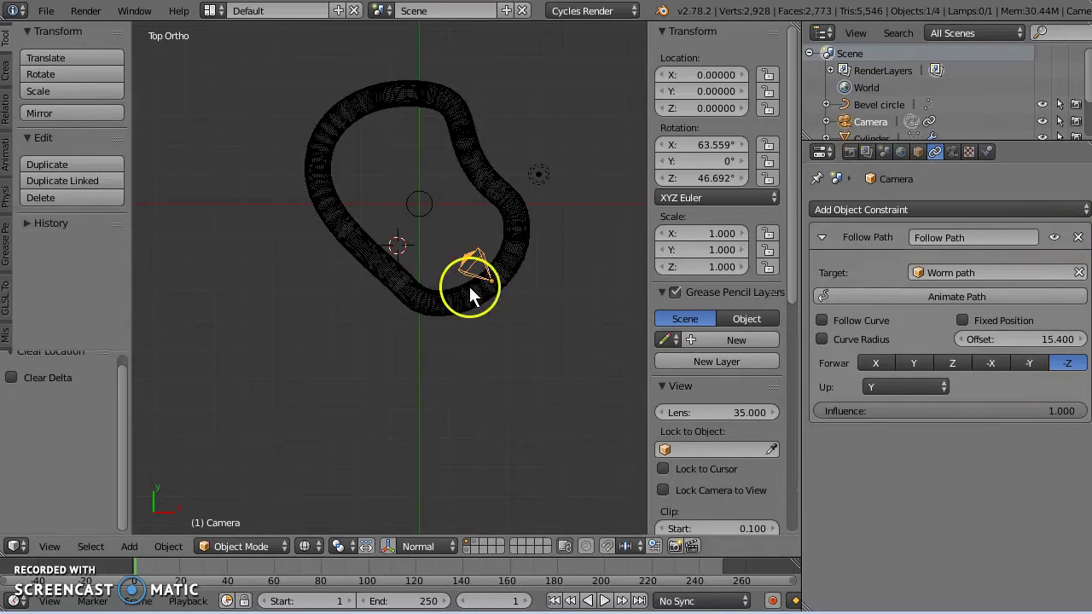
{"action": "middle_click_drag", "start_coordinate": [460, 307], "coordinate": [410, 353], "text": "shift"}
{"action": "scroll", "coordinate": [411, 354], "scroll_direction": "up", "scroll_amount": 2}
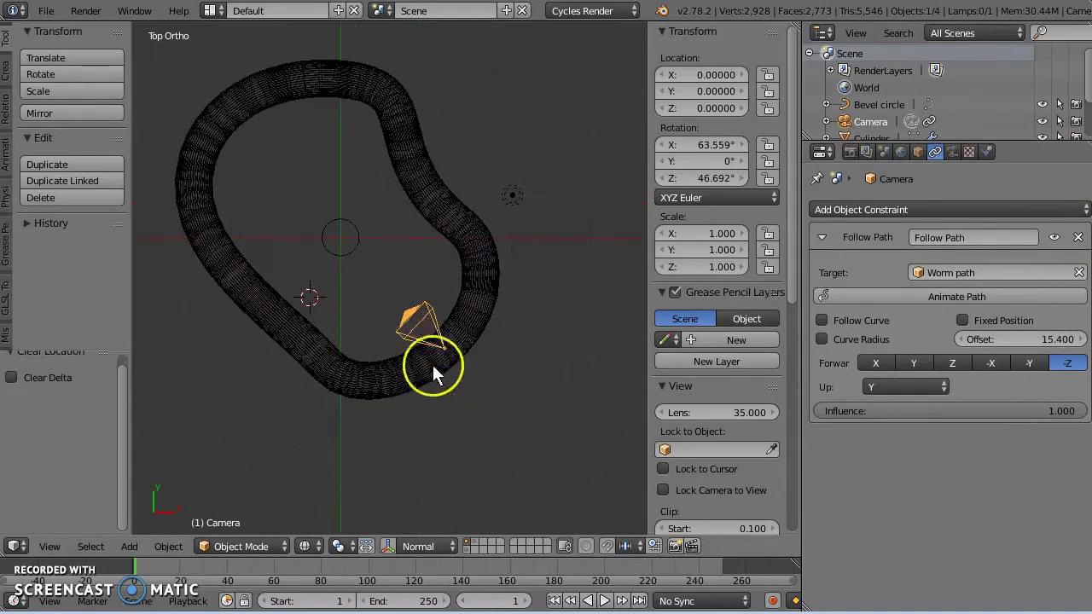
- Enable Follow Curve on the camera's constraint and try forward axis Z
{"action": "left_click_drag", "start_coordinate": [1007, 340], "coordinate": [1037, 340]}
{"action": "left_click", "coordinate": [822, 321]}
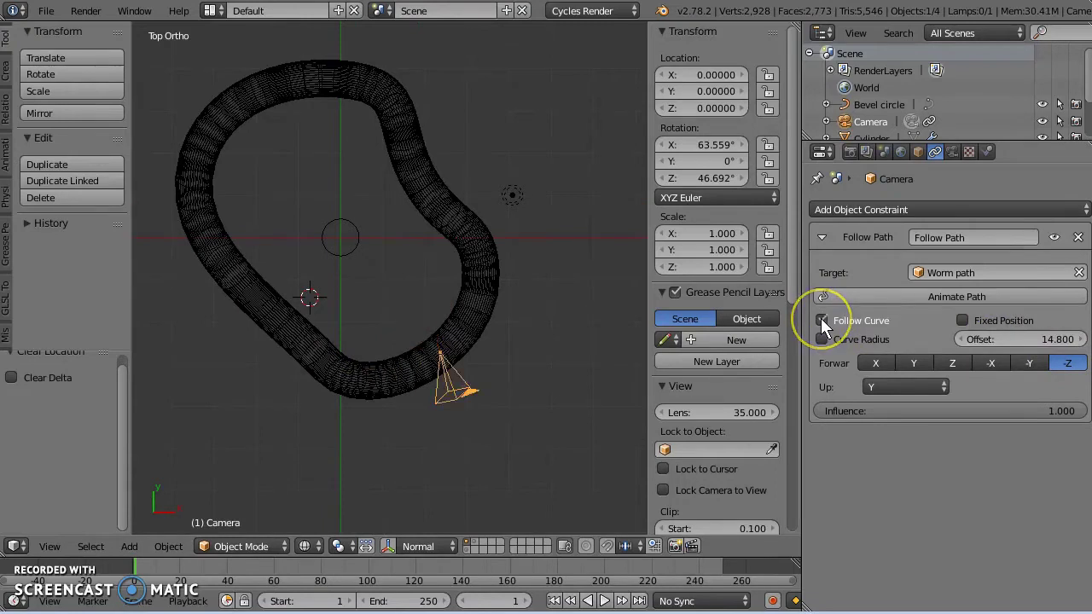
{"action": "left_click", "coordinate": [951, 365]}
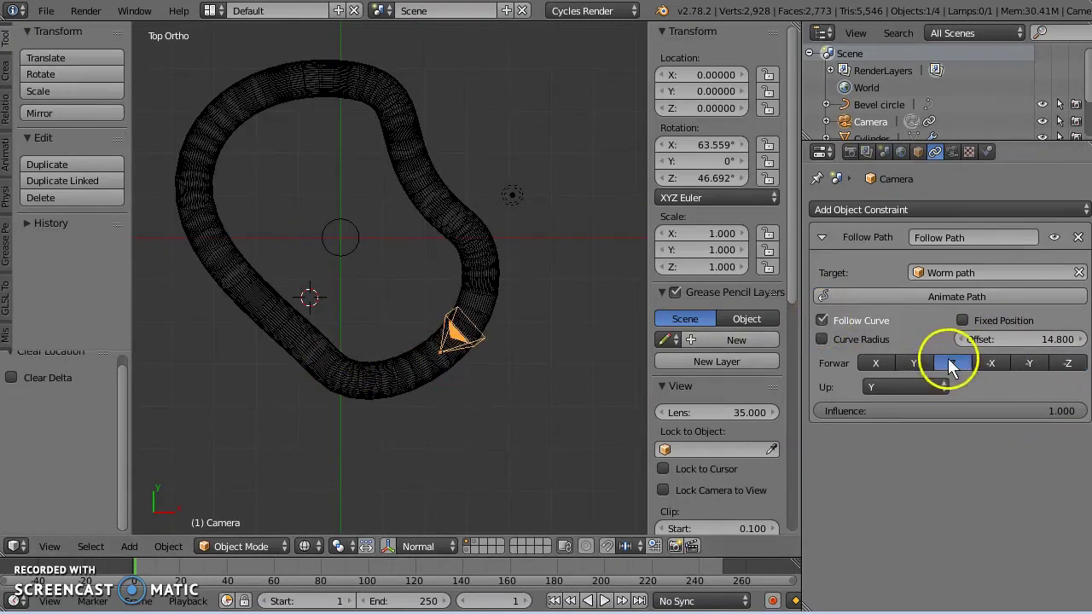
{"action": "middle_click_drag", "start_coordinate": [451, 415], "coordinate": [431, 273]}
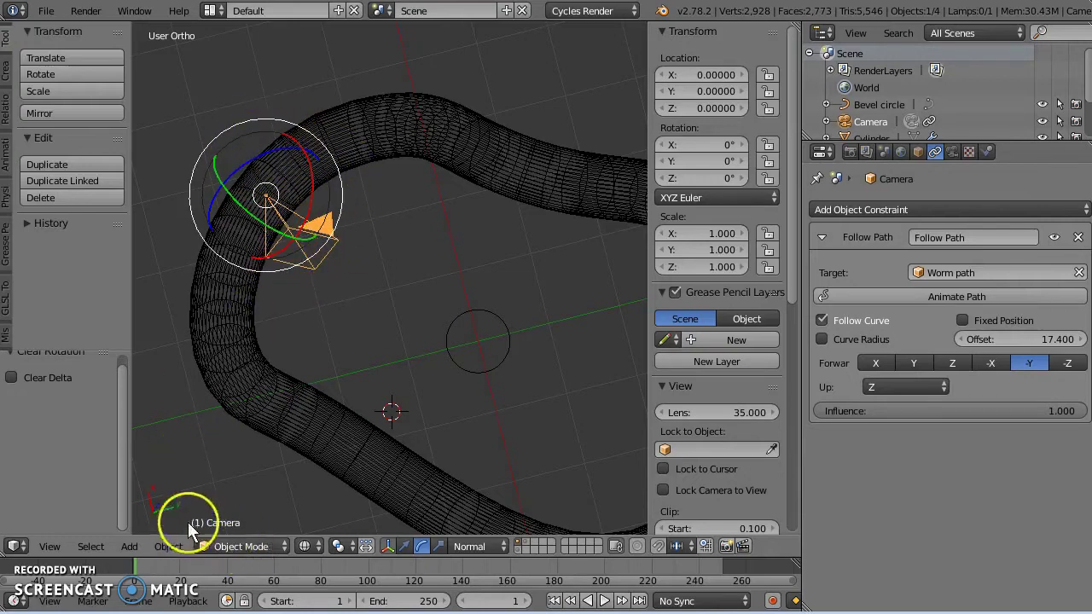
{"action": "middle_click_drag", "start_coordinate": [154, 500], "coordinate": [183, 487]}
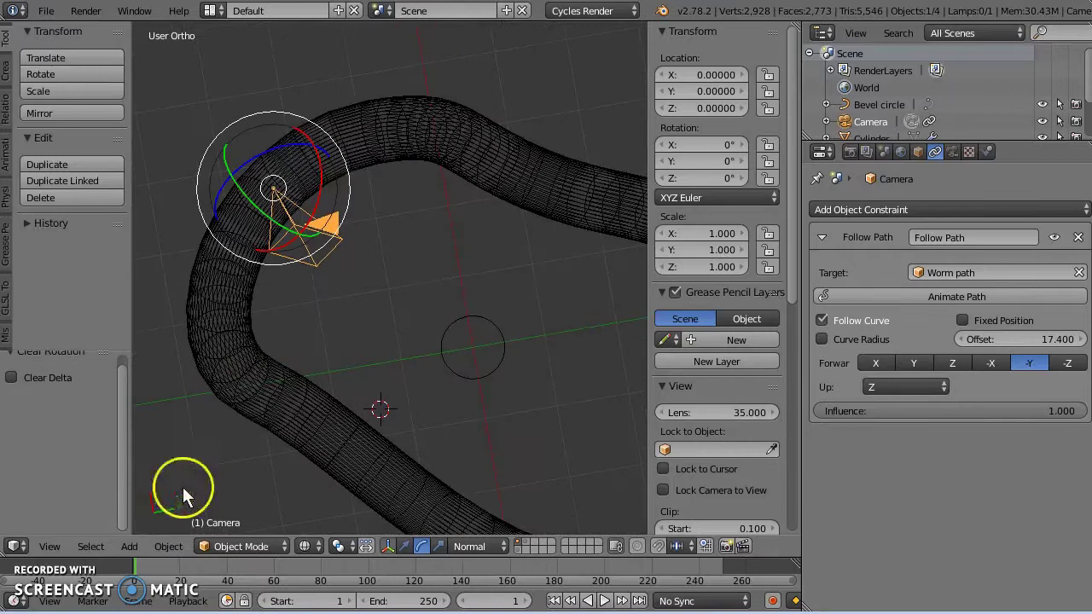
- Try forward axis X with up axis Y, then switch the up axis to X
{"action": "left_click", "coordinate": [874, 364]}
{"action": "middle_click_drag", "start_coordinate": [361, 322], "coordinate": [476, 238]}
{"action": "left_click", "coordinate": [918, 381]}
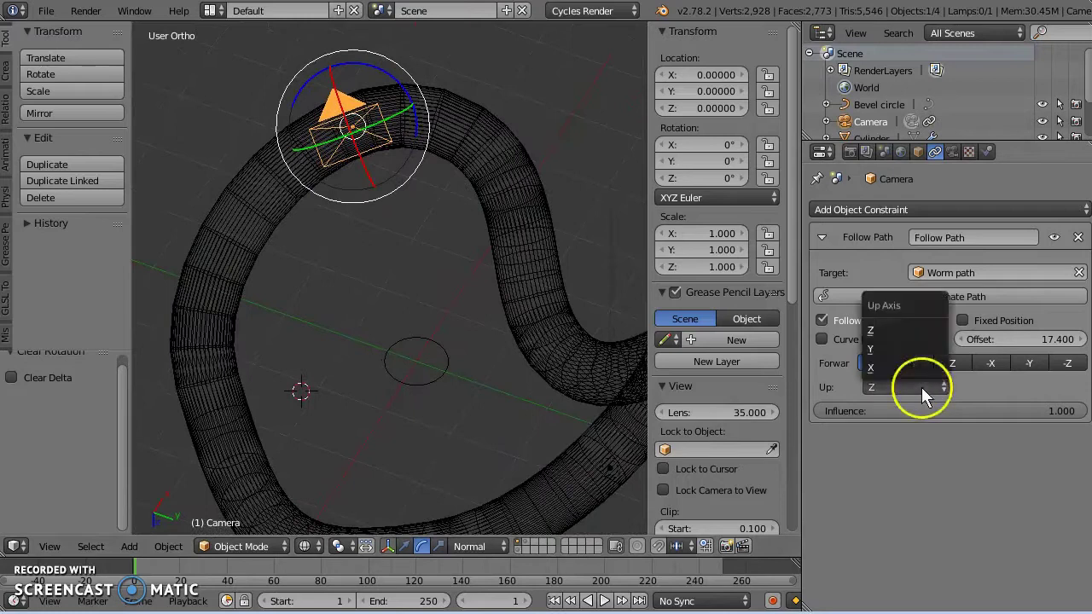
{"action": "left_click", "coordinate": [896, 346]}
{"action": "middle_click_drag", "start_coordinate": [615, 333], "coordinate": [476, 328]}
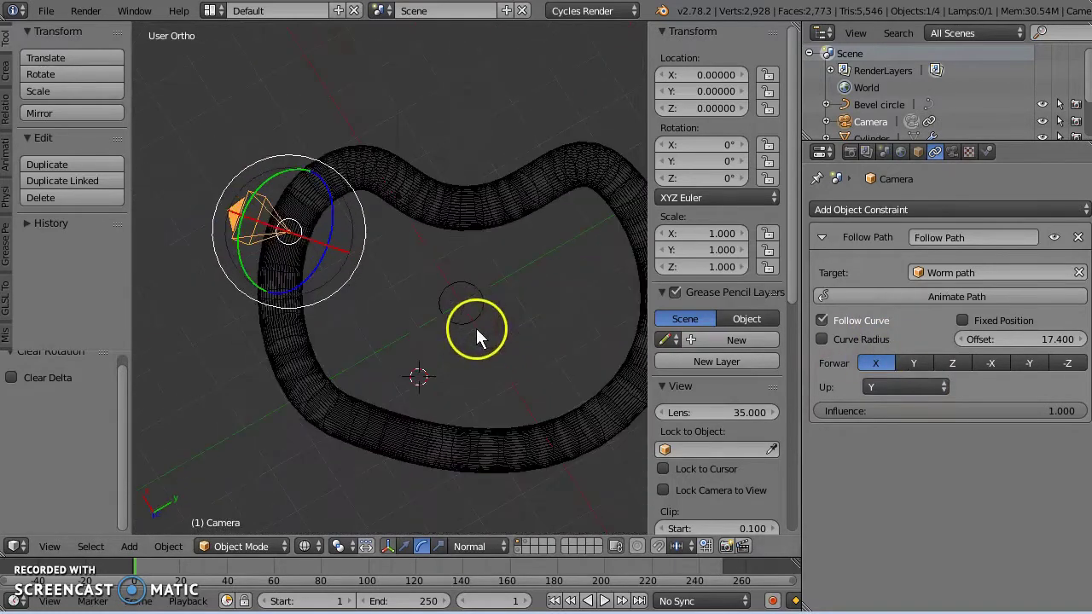
{"action": "left_click", "coordinate": [905, 386]}
{"action": "left_click", "coordinate": [904, 375]}
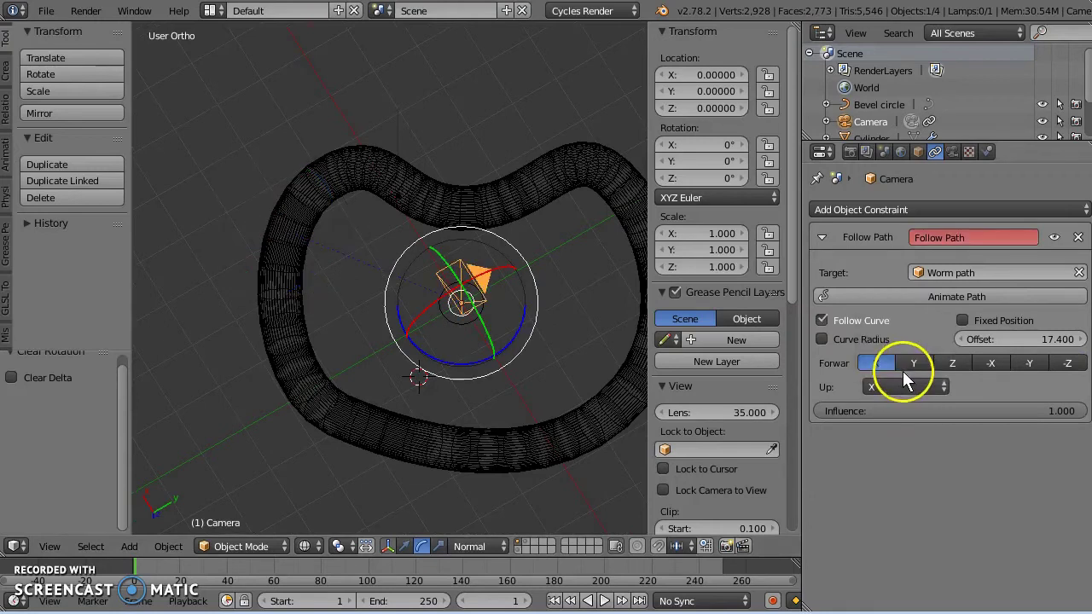
- Settle on forward axis -Z with up axis X so the camera aims down the tube
{"action": "left_click", "coordinate": [952, 364]}
{"action": "middle_click_drag", "start_coordinate": [395, 335], "coordinate": [358, 232]}
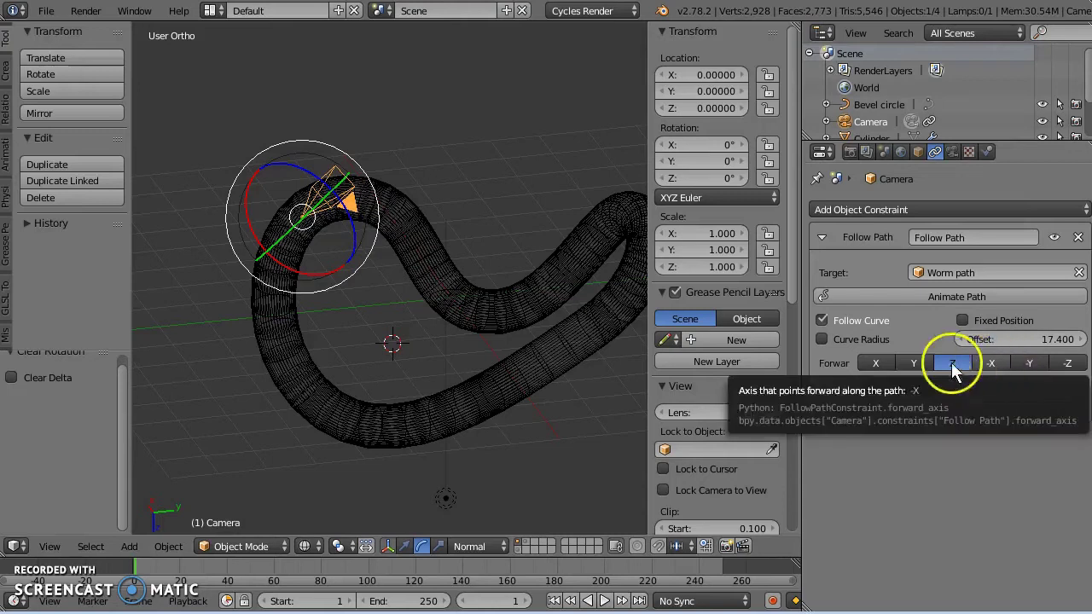
{"action": "left_click", "coordinate": [931, 386]}
{"action": "left_click", "coordinate": [930, 386]}
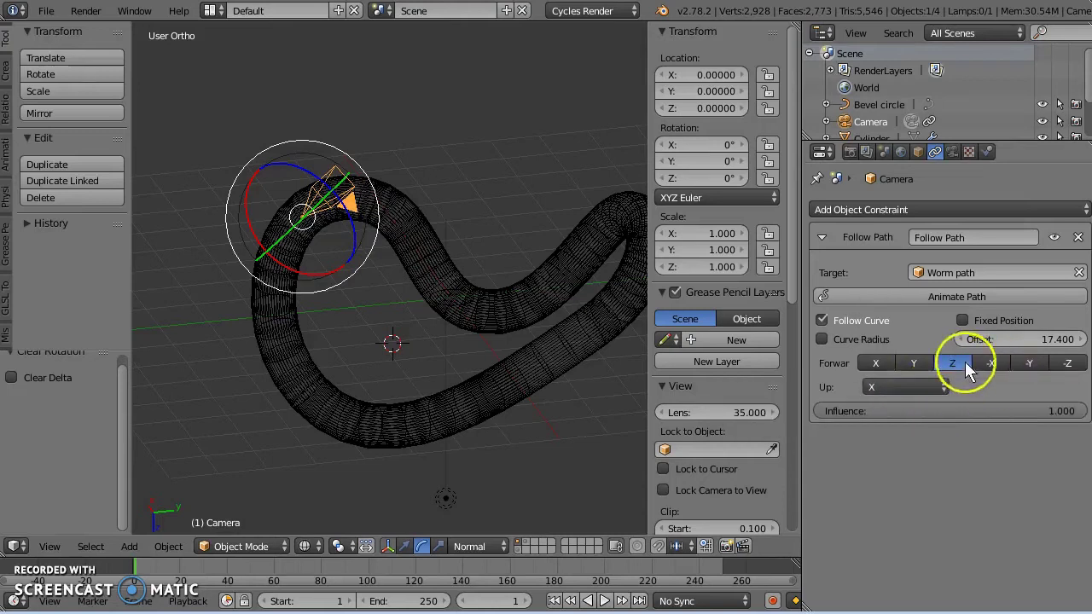
{"action": "left_click", "coordinate": [1068, 365]}
{"action": "mouse_move", "coordinate": [598, 341]}
{"action": "middle_mouse_down"}
{"action": "mouse_move", "coordinate": [447, 338]}
{"action": "mouse_move", "coordinate": [607, 349]}
{"action": "middle_mouse_up"}
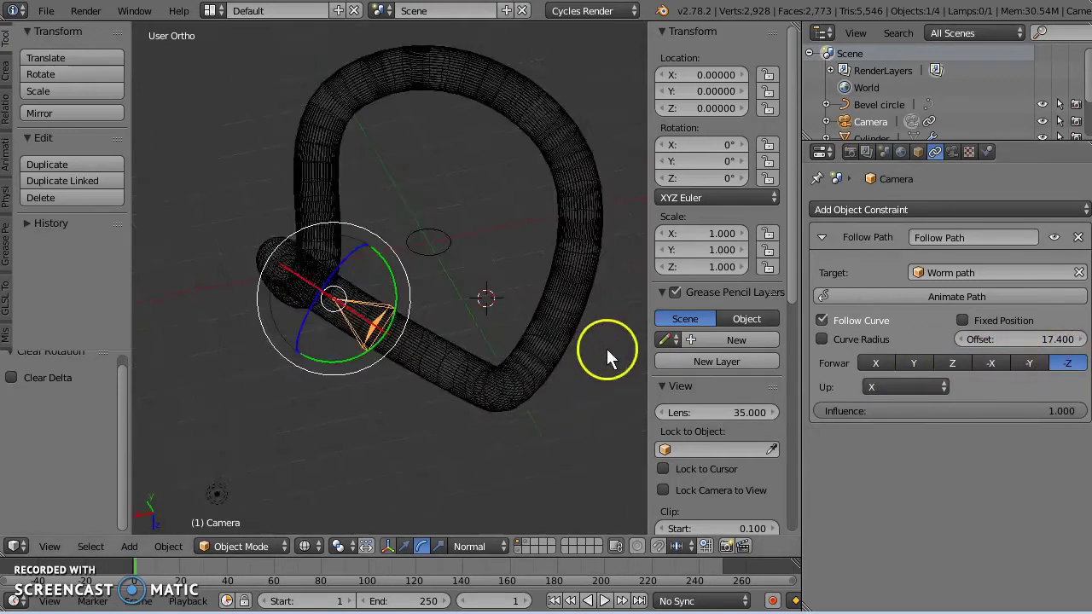
- In camera view, keyframe Offset at frames 2 and 249, raising it to 41.106, then check frame 84
{"action": "key", "text": "KP_0"}
{"action": "left_click_drag", "start_coordinate": [183, 557], "coordinate": [183, 501]}
{"action": "key", "text": "Right"}
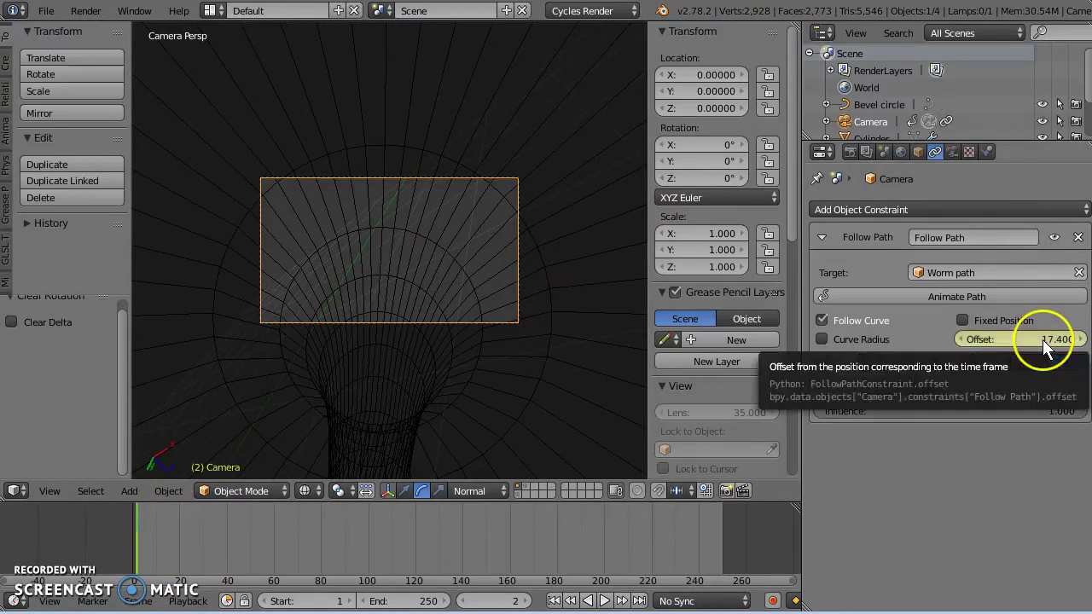
{"action": "key", "text": "i"}
{"action": "left_click_drag", "start_coordinate": [742, 537], "coordinate": [720, 529]}
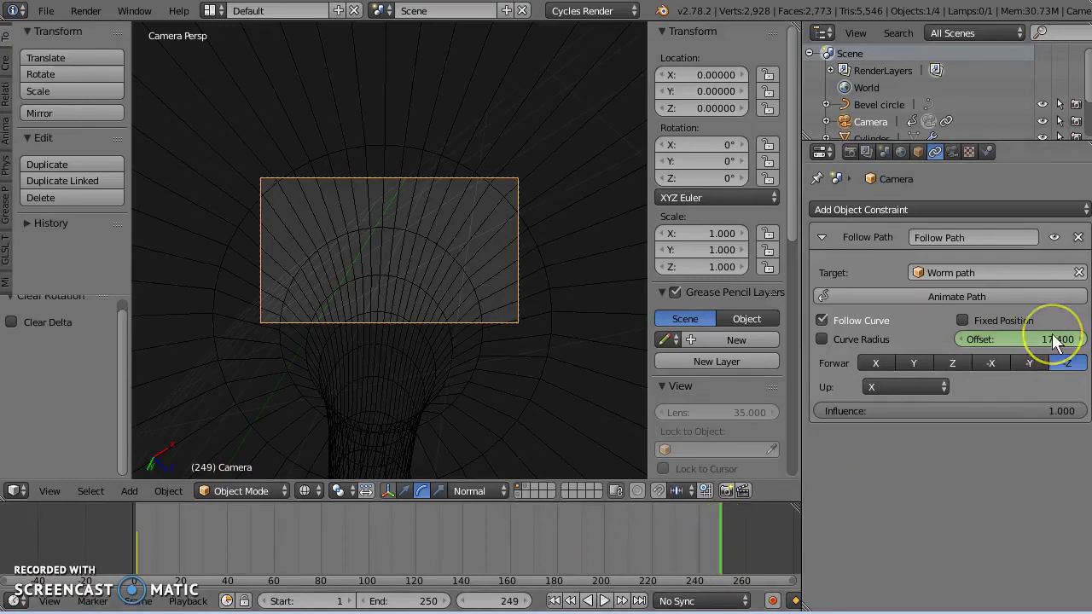
{"action": "key", "text": "i"}
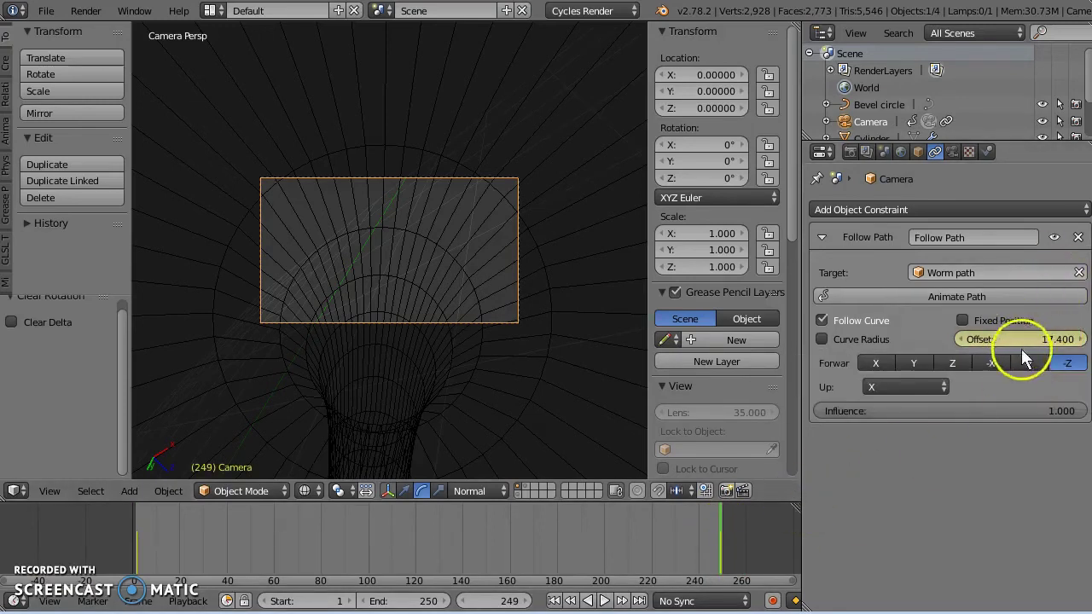
{"action": "left_click_drag", "start_coordinate": [1018, 339], "coordinate": [768, 435]}
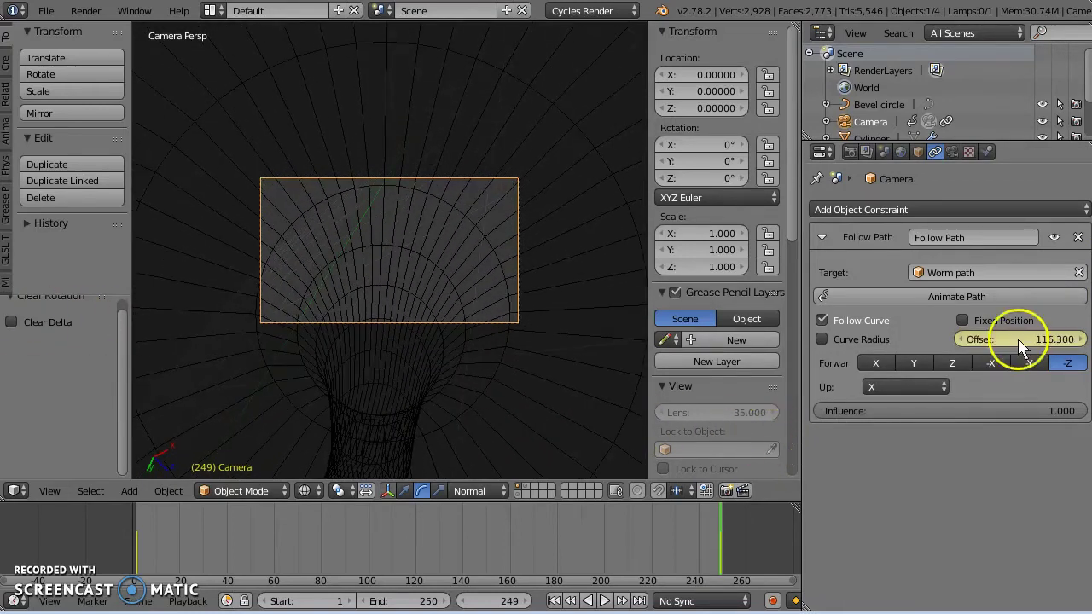
{"action": "mouse_move", "coordinate": [324, 535]}
{"action": "left_mouse_down"}
{"action": "mouse_move", "coordinate": [343, 539]}
{"action": "mouse_move", "coordinate": [330, 538]}
{"action": "left_mouse_up"}
- In the Graph Editor, give all Offset keyframes Vector handles for straight-line, constant-speed motion
{"action": "left_click", "coordinate": [16, 492]}
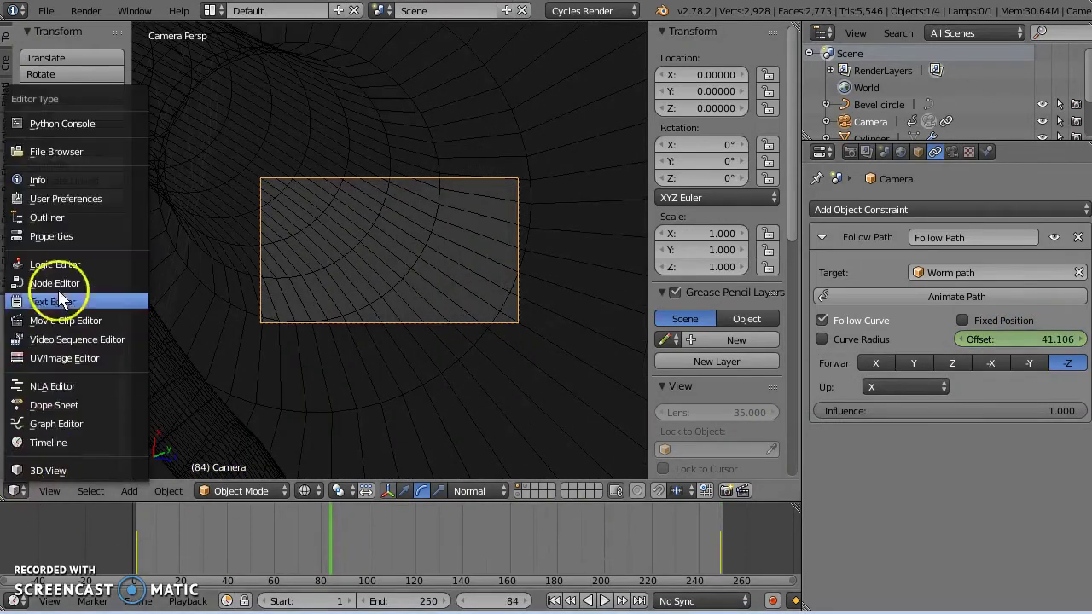
{"action": "left_click", "coordinate": [57, 423]}
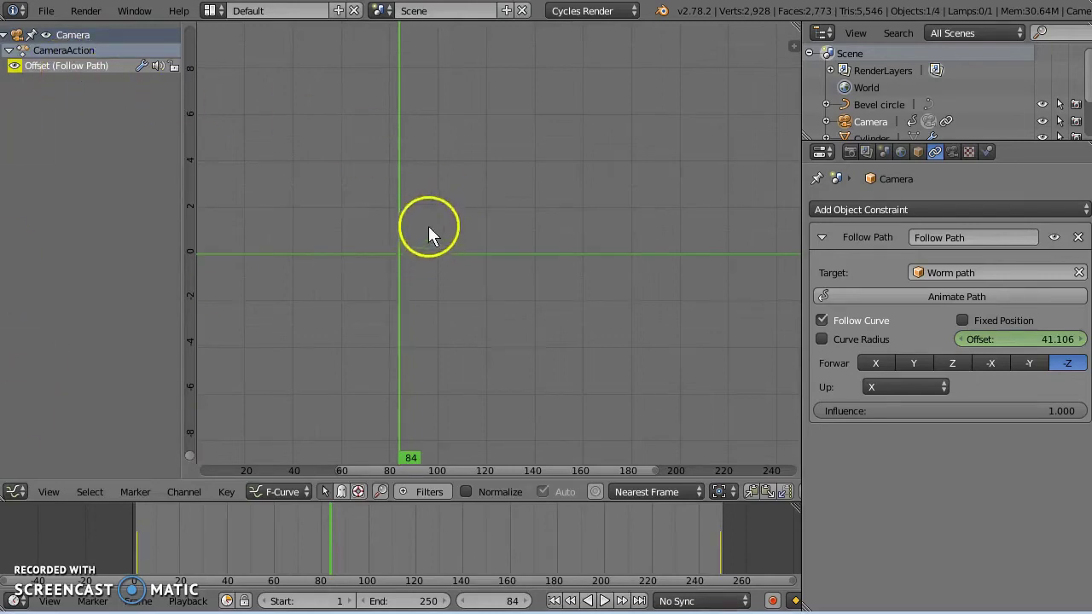
{"action": "key", "text": "Home"}
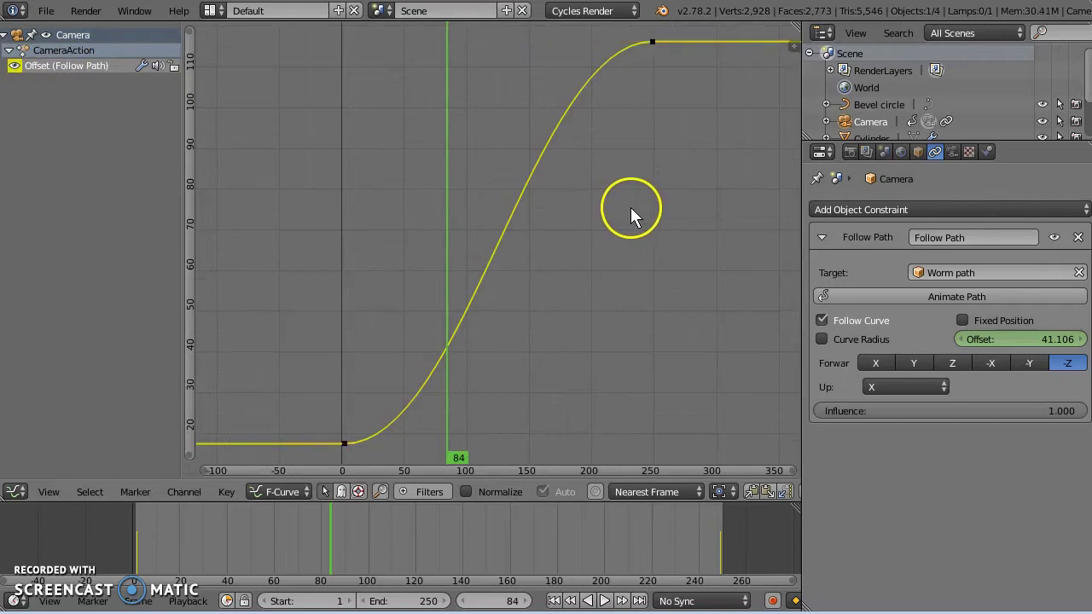
{"action": "key", "text": "v"}
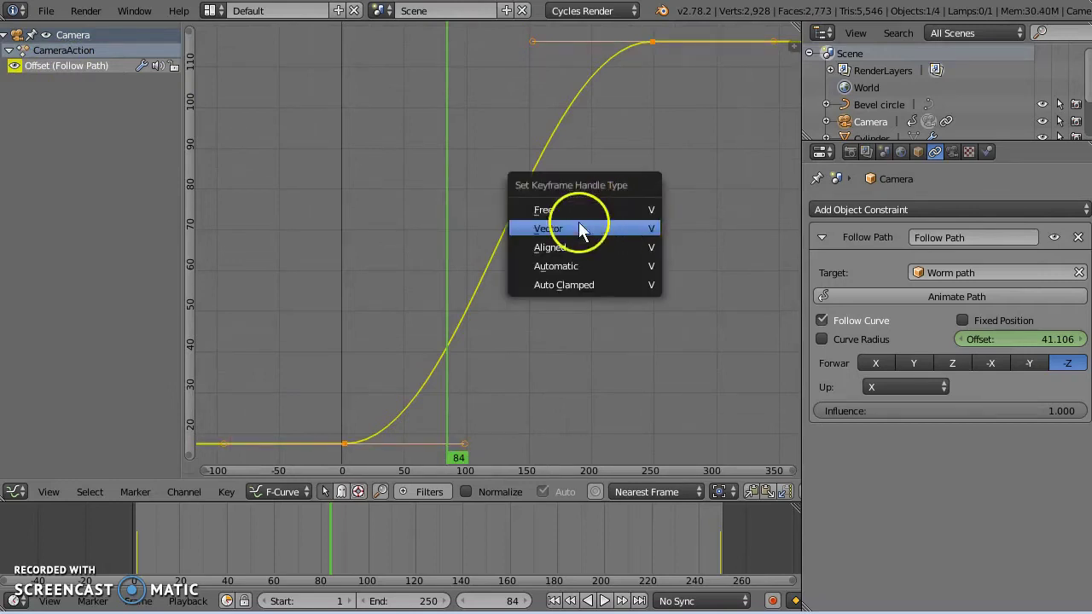
{"action": "left_click", "coordinate": [577, 227]}
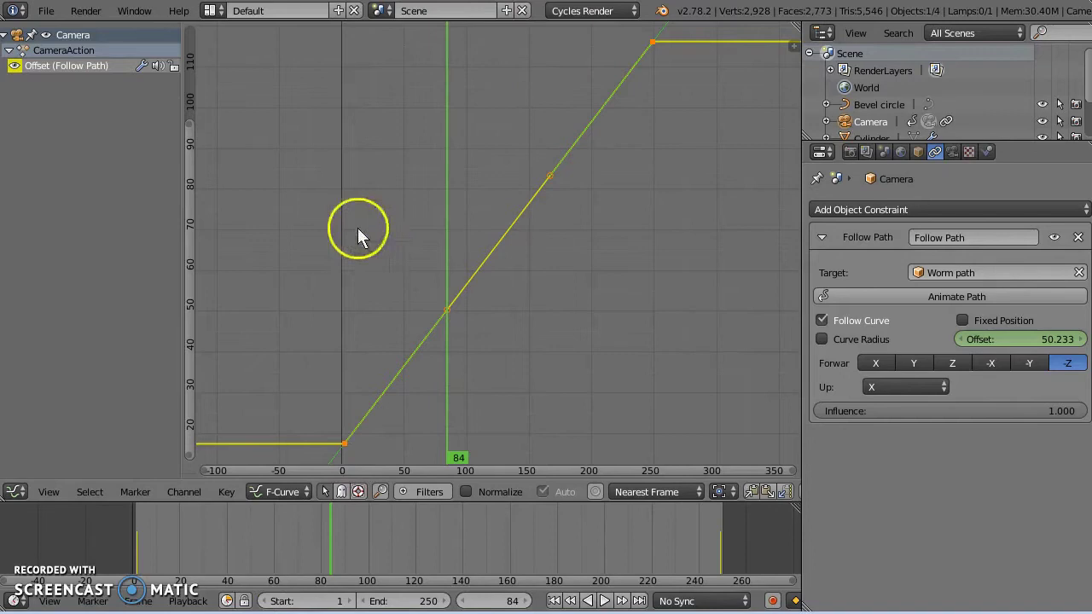
- Restore the 3D View and play the camera fly-through, stopping at frame 202
{"action": "left_click", "coordinate": [14, 491]}
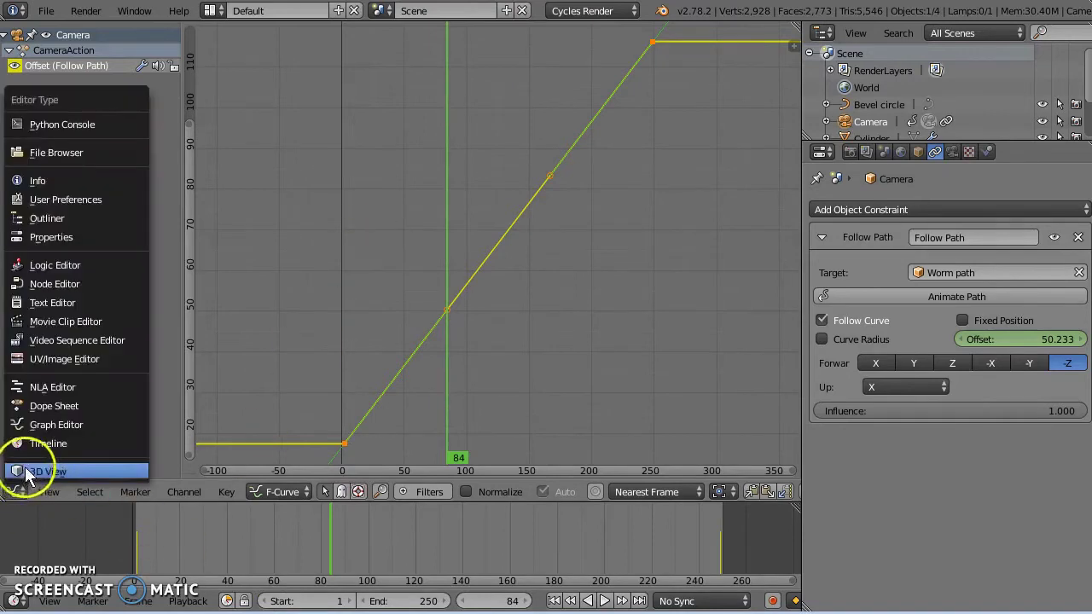
{"action": "left_click", "coordinate": [25, 470]}
{"action": "key", "text": "alt+a"}
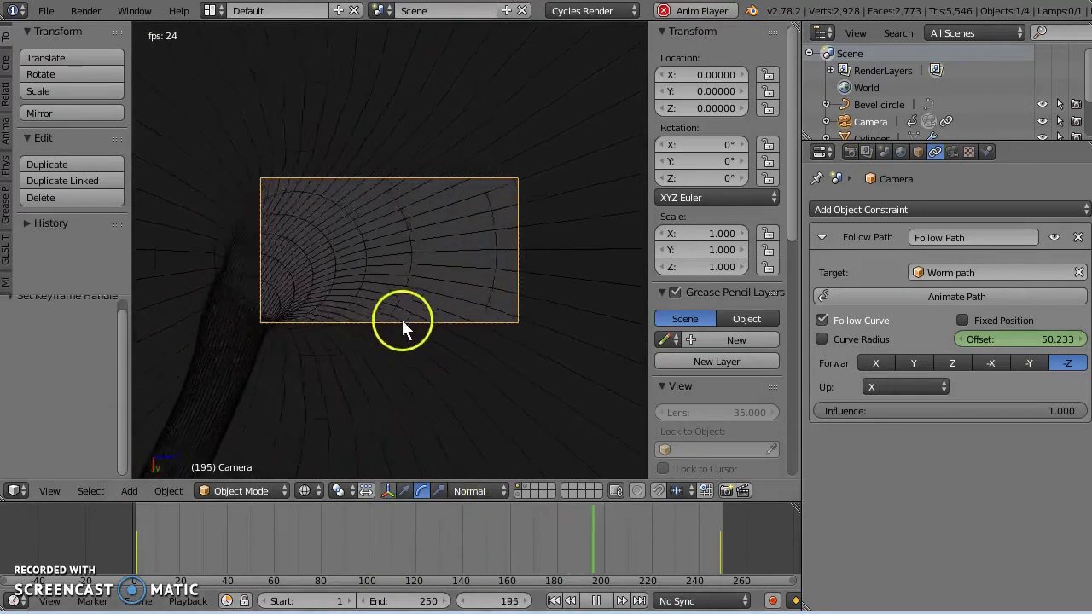
{"action": "key", "text": "alt+a"}
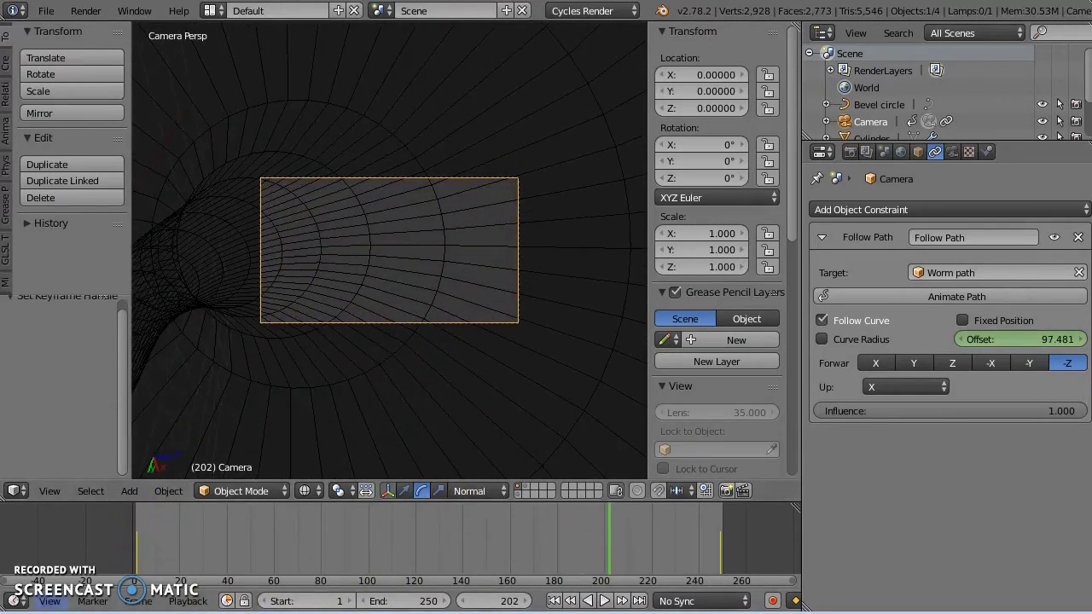
{"action": "left_click", "coordinate": [14, 490]}
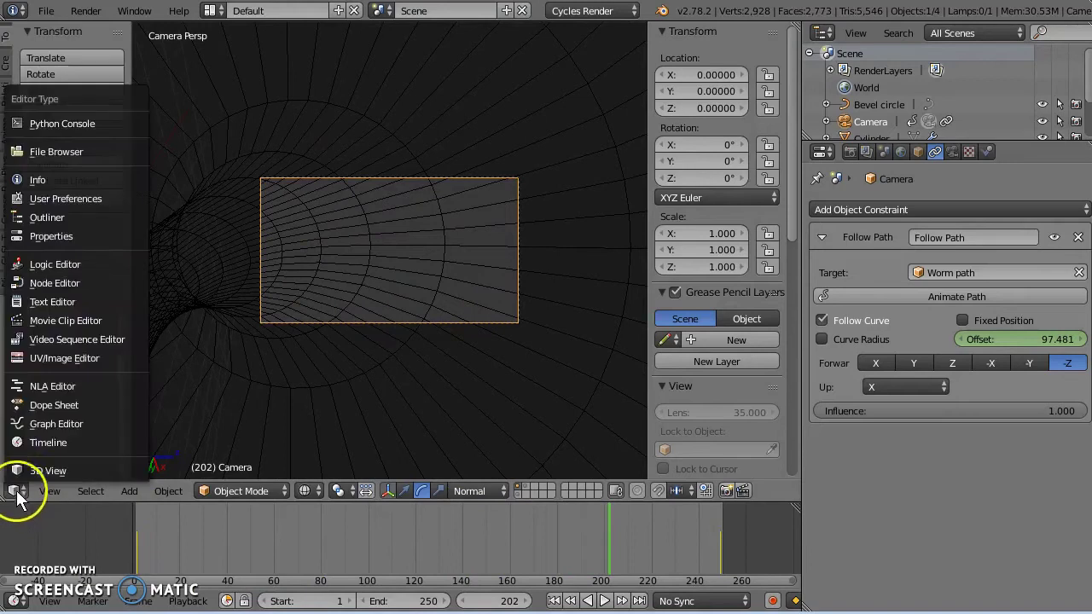
- In the Graph Editor, raise the frame 0 Offset keyframe to about 116 and lower frame 250 to about 16
{"action": "left_click", "coordinate": [83, 425]}
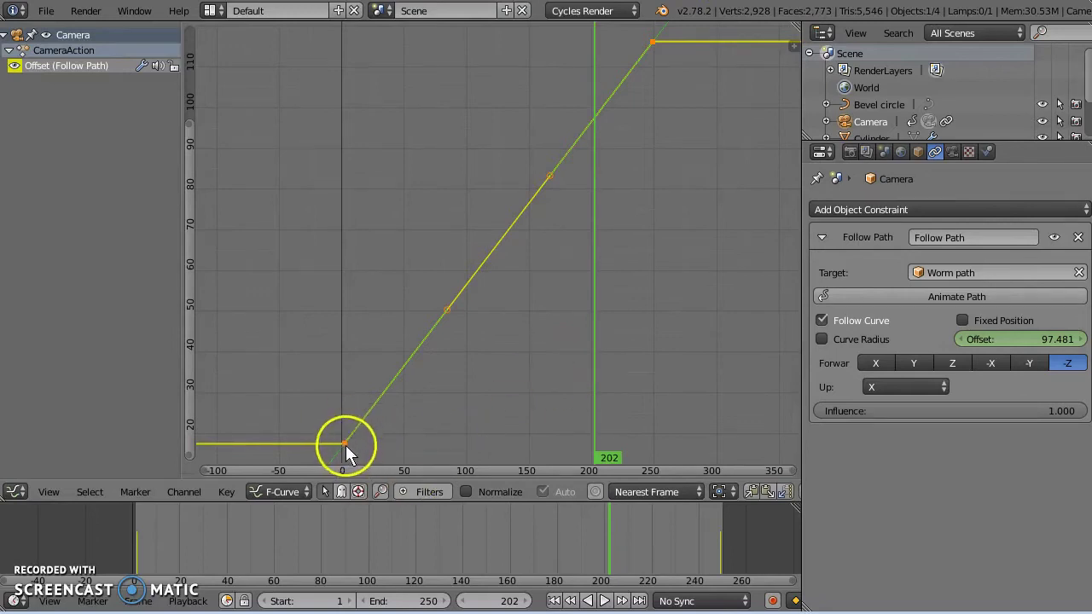
{"action": "right_click_drag", "start_coordinate": [345, 445], "coordinate": [345, 37]}
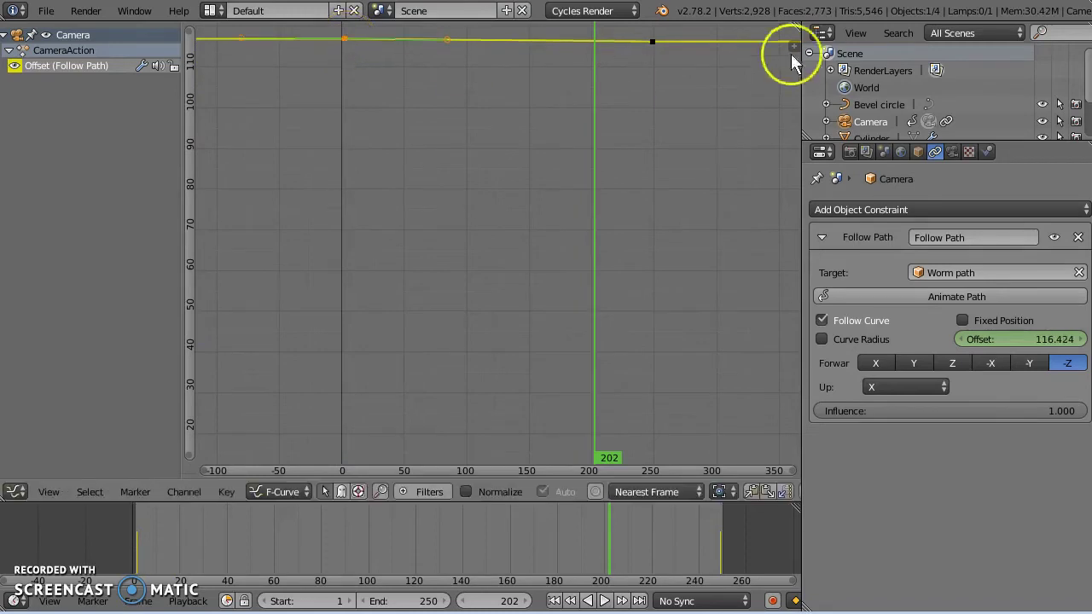
{"action": "right_click", "coordinate": [651, 40]}
{"action": "key", "text": "g"}
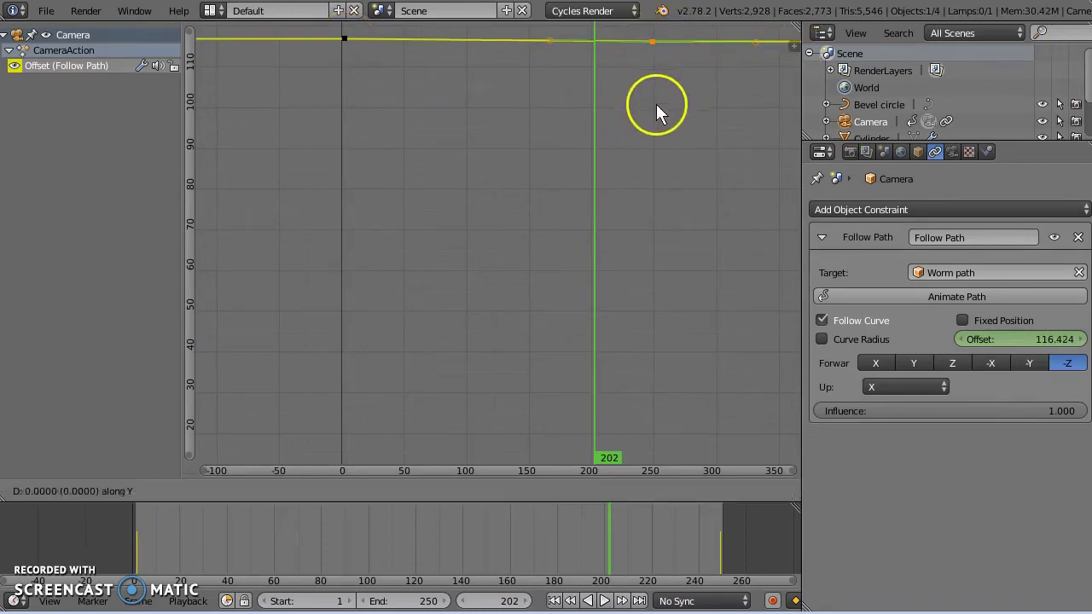
{"action": "key", "text": "y"}
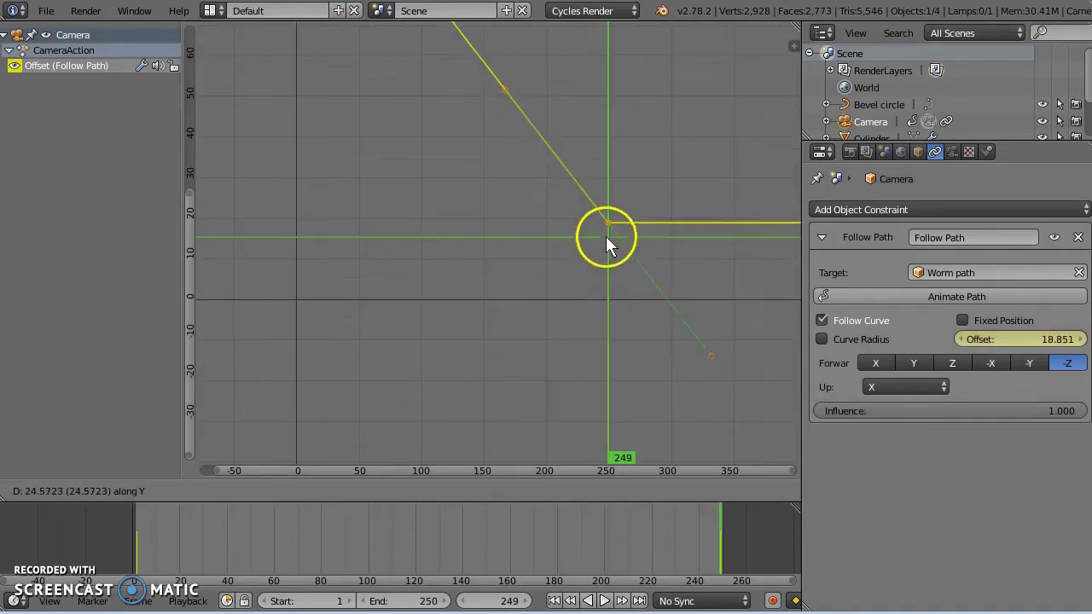
{"action": "left_click", "coordinate": [606, 242]}
- Set the current frame to 0 and reselect the frame 0 keyframe, cancelling its move
{"action": "middle_click_drag", "start_coordinate": [606, 243], "coordinate": [603, 403]}
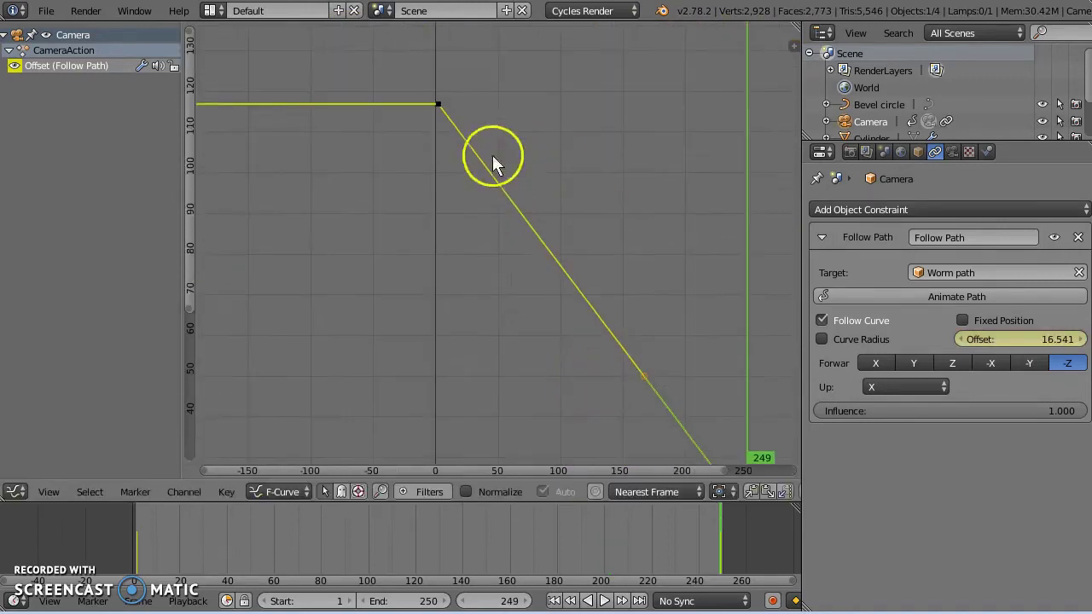
{"action": "left_click", "coordinate": [421, 181]}
{"action": "right_click", "coordinate": [438, 103]}
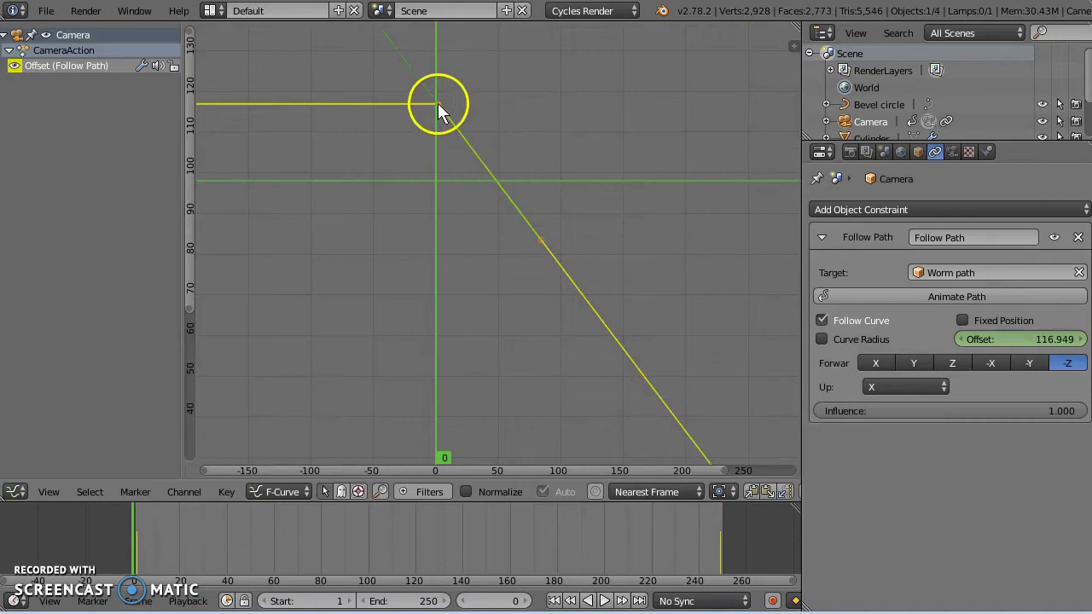
{"action": "key", "text": "g"}
{"action": "key", "text": "Escape"}
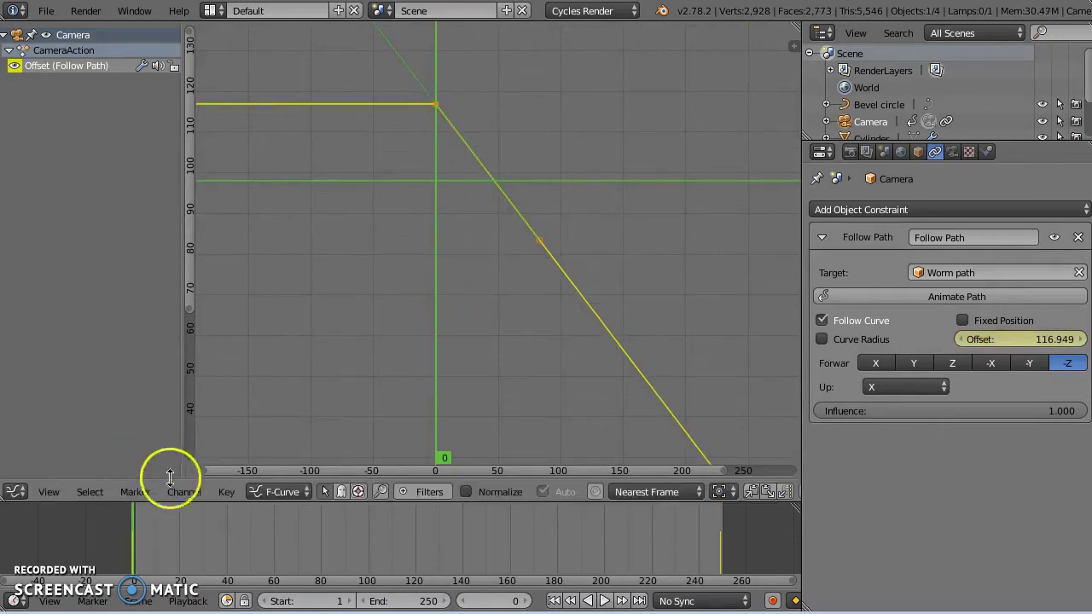
- Switch the area back to the 3D View and preview the camera animation
{"action": "left_click", "coordinate": [15, 491]}
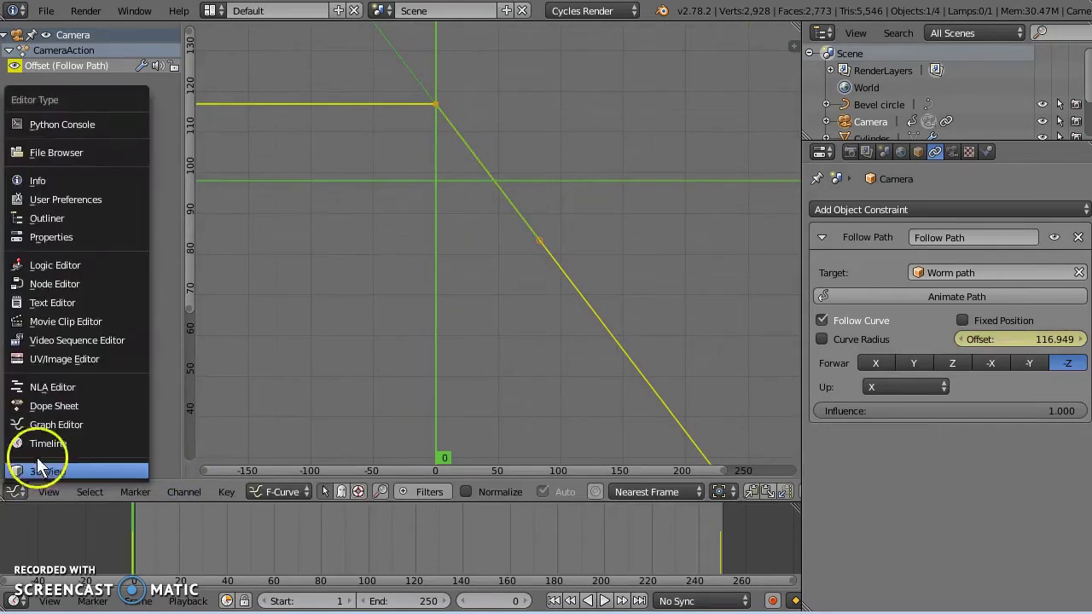
{"action": "left_click", "coordinate": [51, 465]}
{"action": "key", "text": "alt+a"}
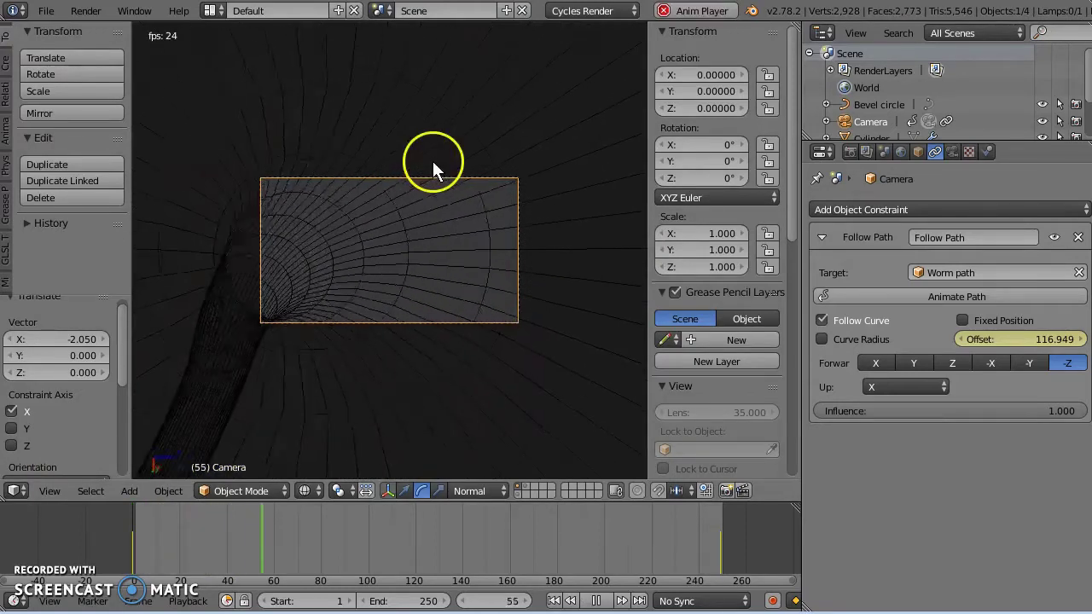
{"action": "key", "text": "alt+a"}
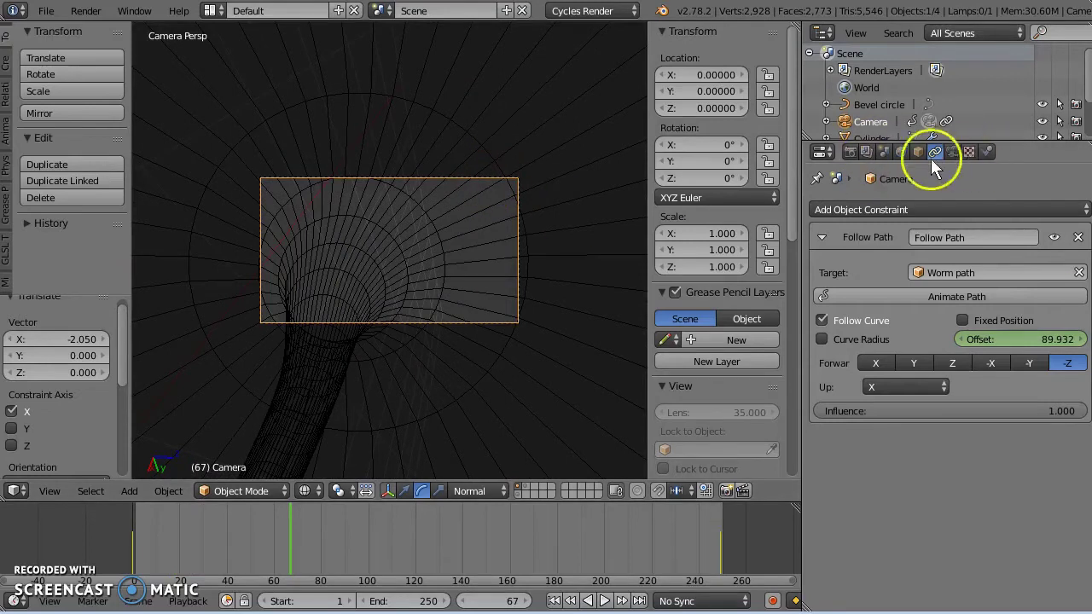
- Set the camera's Focal Length to 15 mm
{"action": "left_click", "coordinate": [952, 152]}
{"action": "scroll", "coordinate": [957, 268], "scroll_direction": "up", "scroll_amount": 4}
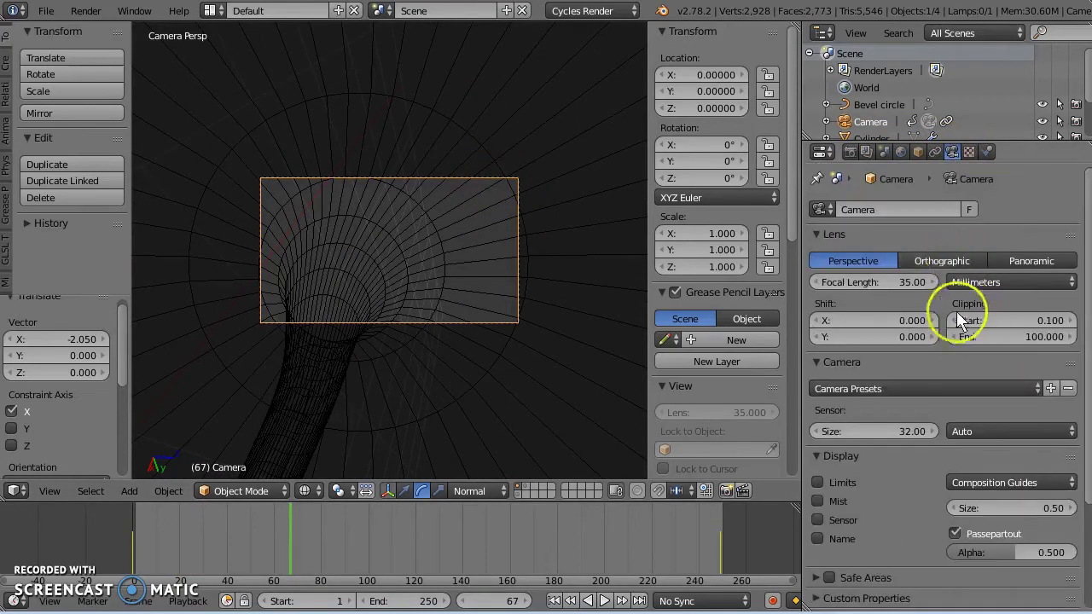
{"action": "left_click", "coordinate": [901, 281]}
{"action": "type", "text": "150"}
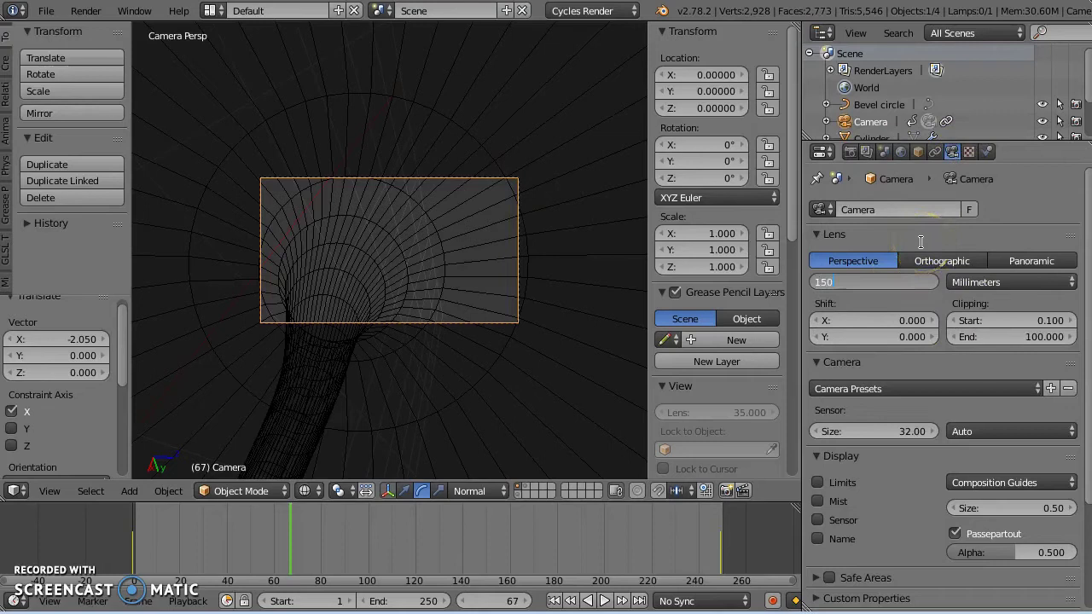
{"action": "key", "text": "BackSpace"}
{"action": "key", "text": "BackSpace"}
{"action": "type", "text": "5"}
{"action": "key", "text": "Return"}
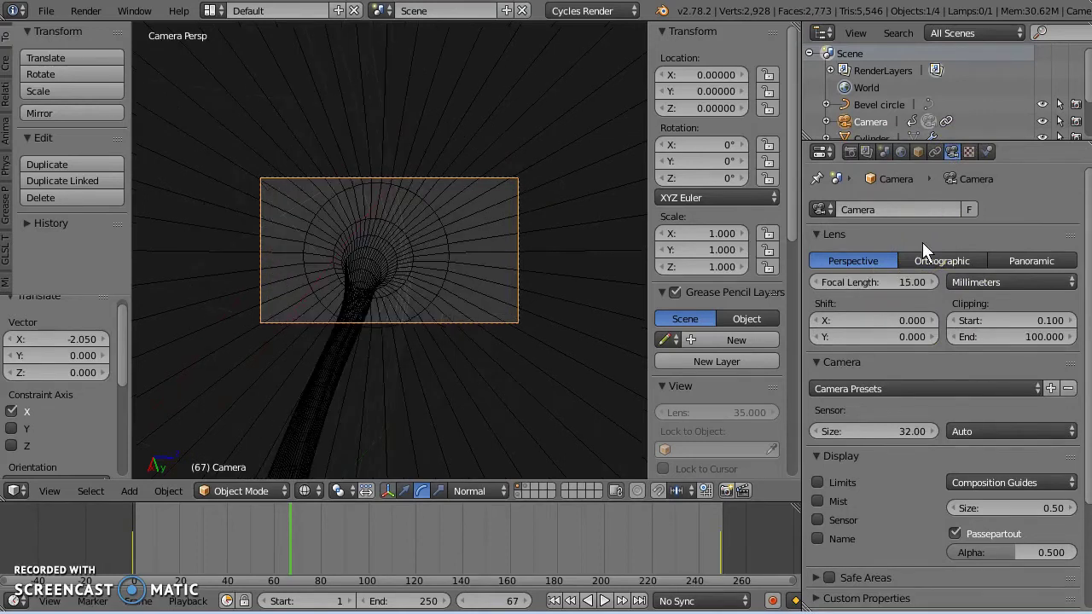
- Replay the fly-through with nothing selected, then turn on rendered shading
{"action": "key", "text": "alt+a"}
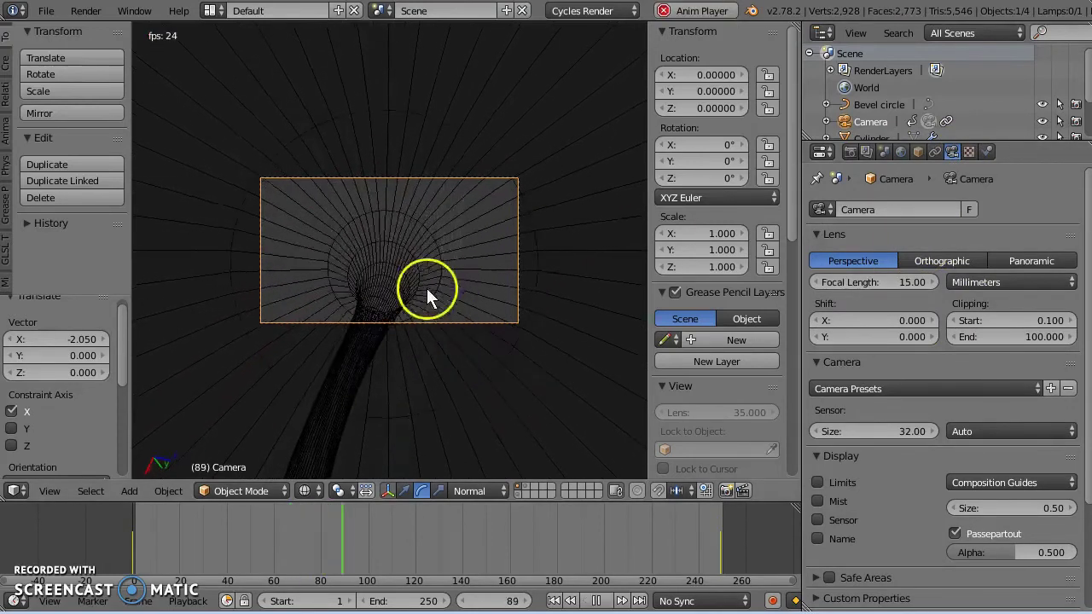
{"action": "key", "text": "a"}
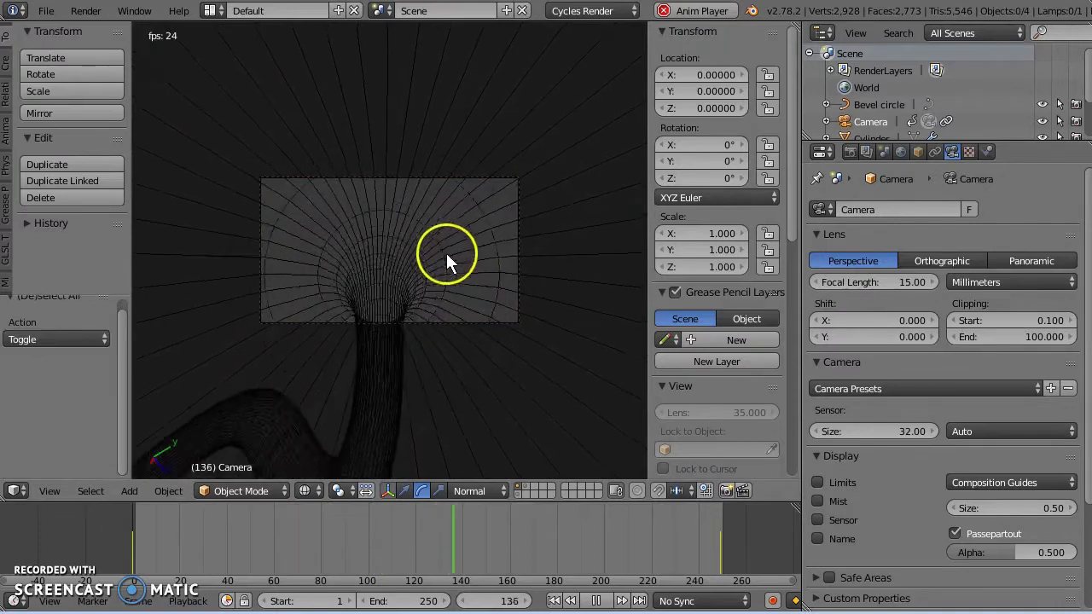
{"action": "key", "text": "alt+a"}
{"action": "key", "text": "shift+z"}
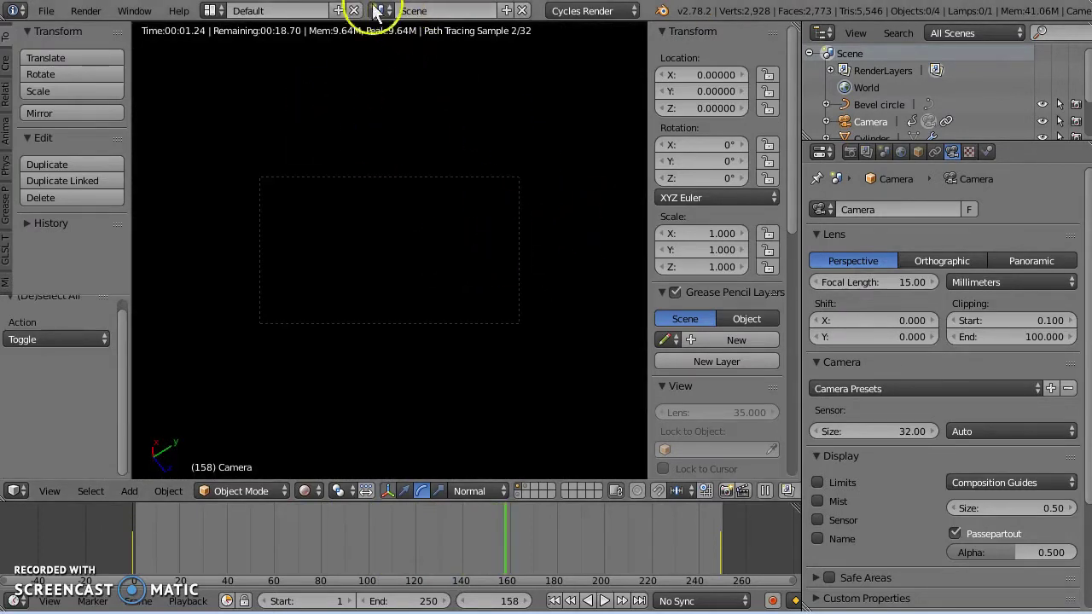
- Open the shader node editor with Bevel circle selected and create a new material
{"action": "left_click", "coordinate": [15, 492]}
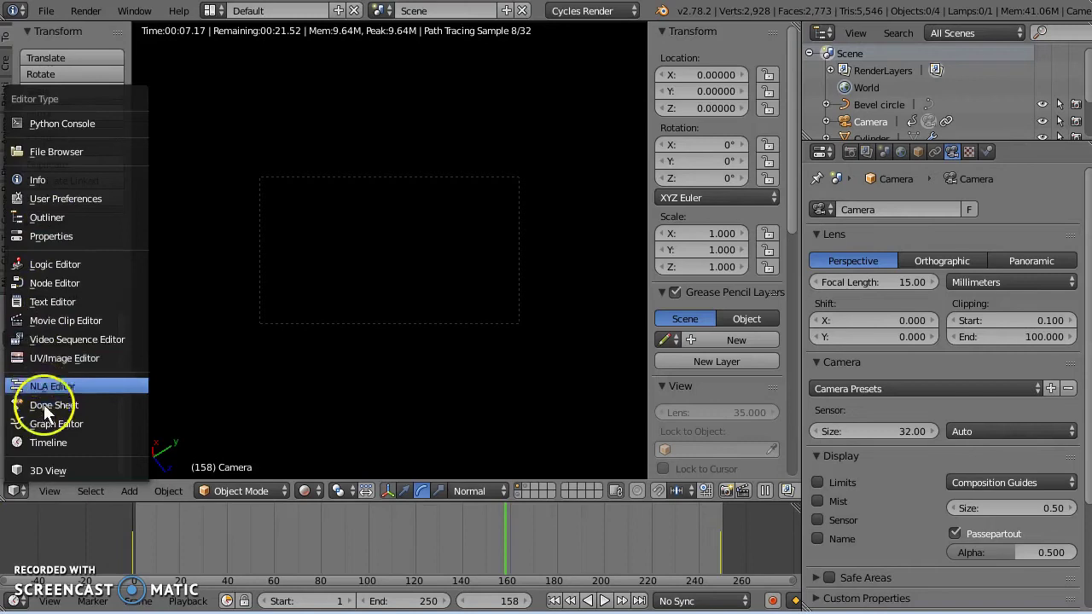
{"action": "left_click", "coordinate": [53, 284]}
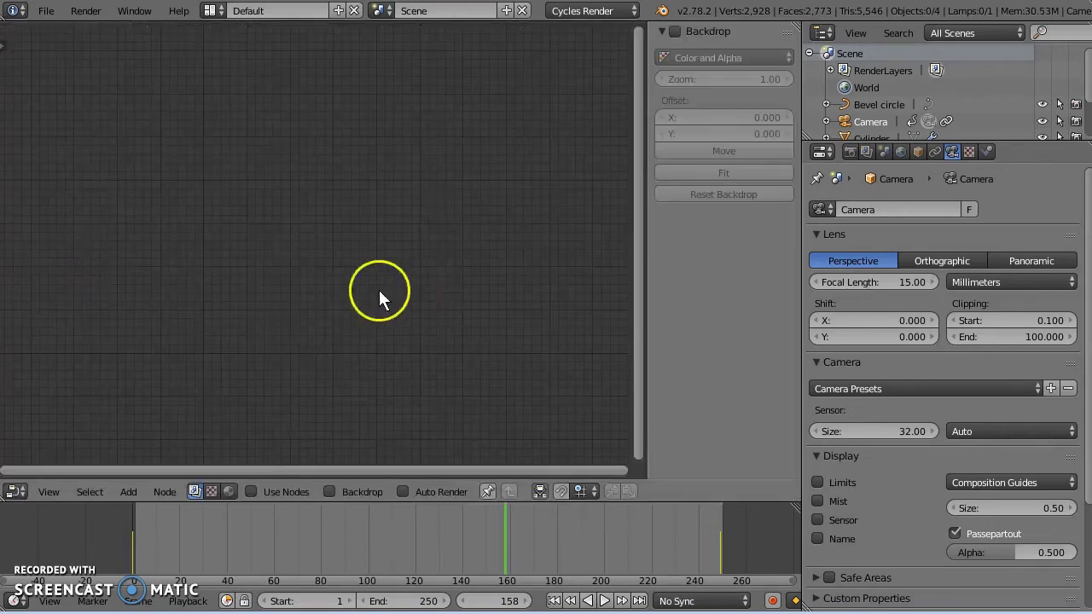
{"action": "left_click", "coordinate": [228, 491]}
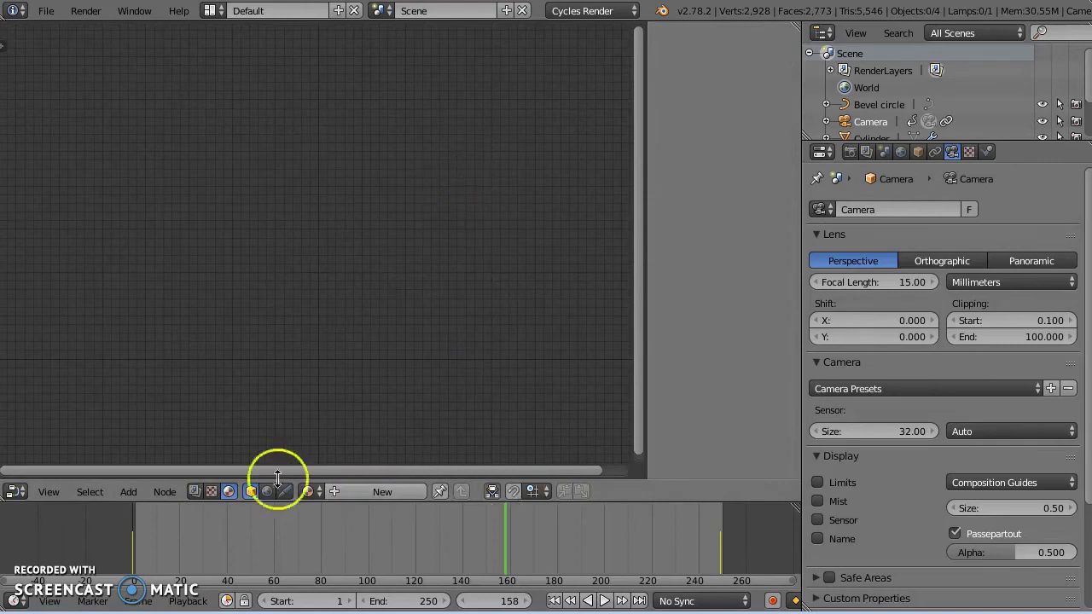
{"action": "left_click", "coordinate": [891, 105]}
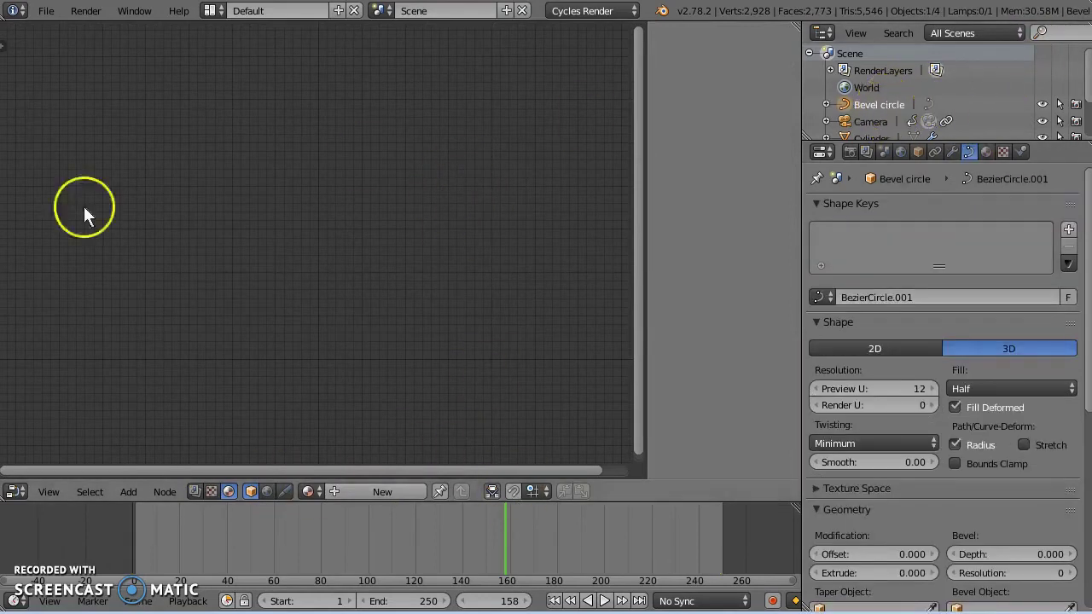
{"action": "left_click", "coordinate": [362, 492]}
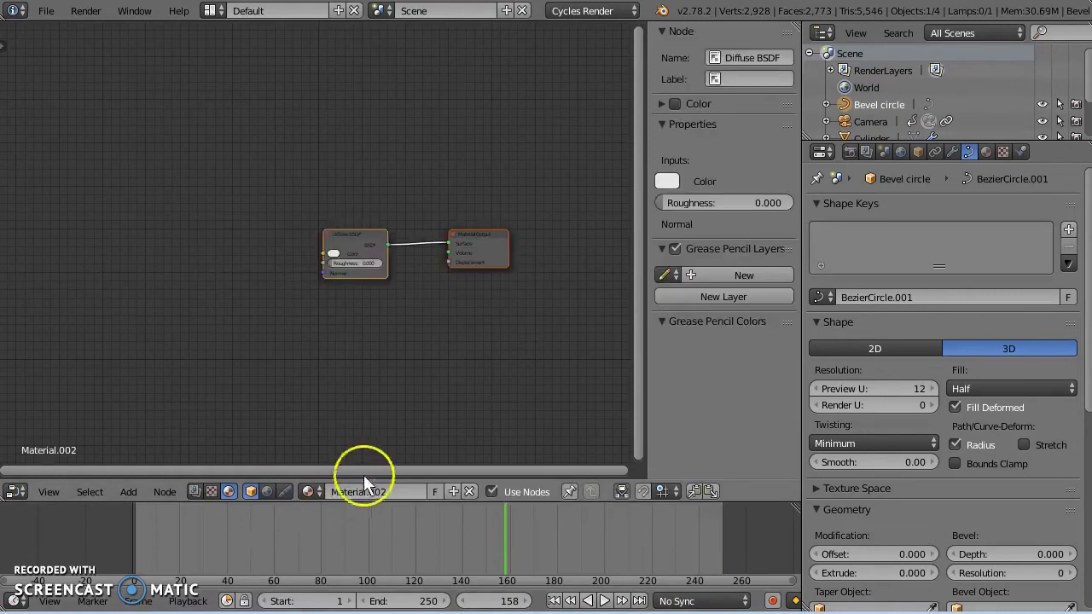
- Replace the Diffuse BSDF with an Emission node wired to Surface, then split the node area
{"action": "left_click", "coordinate": [355, 237]}
{"action": "key", "text": "x"}
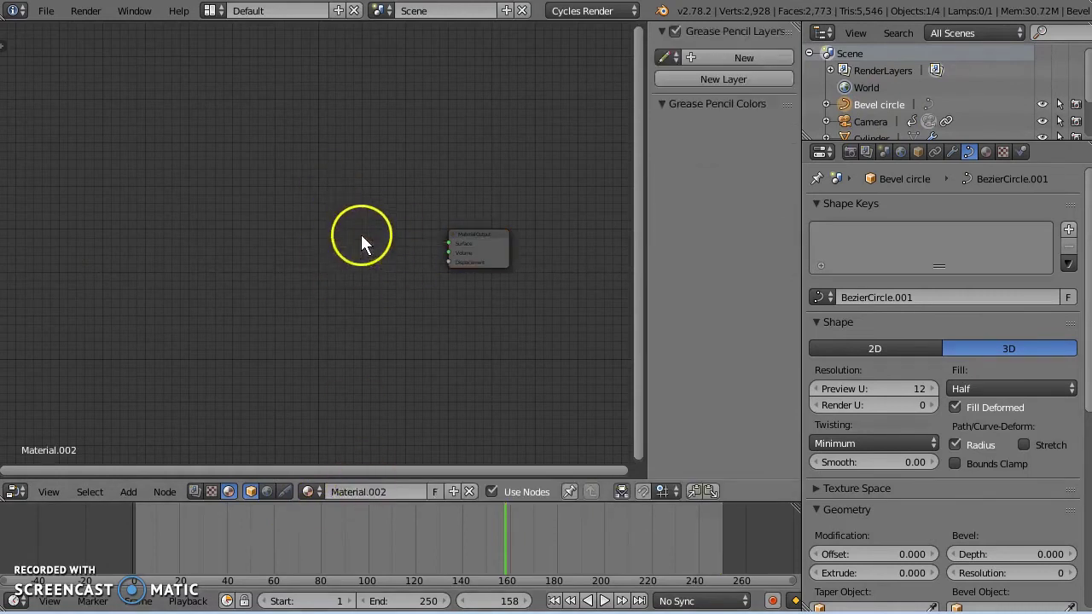
{"action": "scroll", "coordinate": [367, 245], "scroll_direction": "up", "scroll_amount": 3}
{"action": "key", "text": "shift+a"}
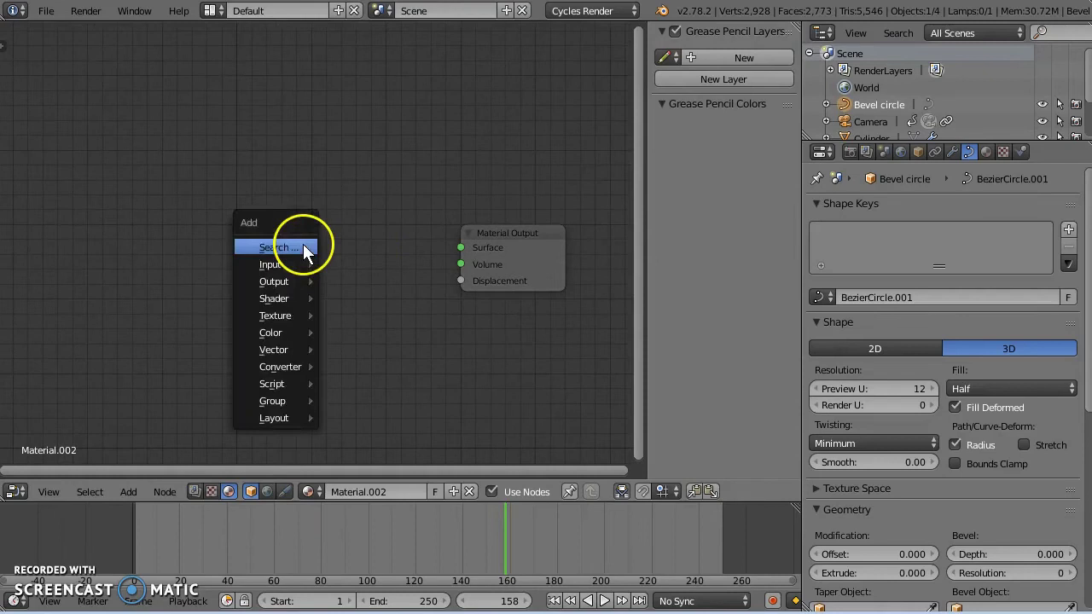
{"action": "left_click", "coordinate": [302, 247]}
{"action": "type", "text": "em"}
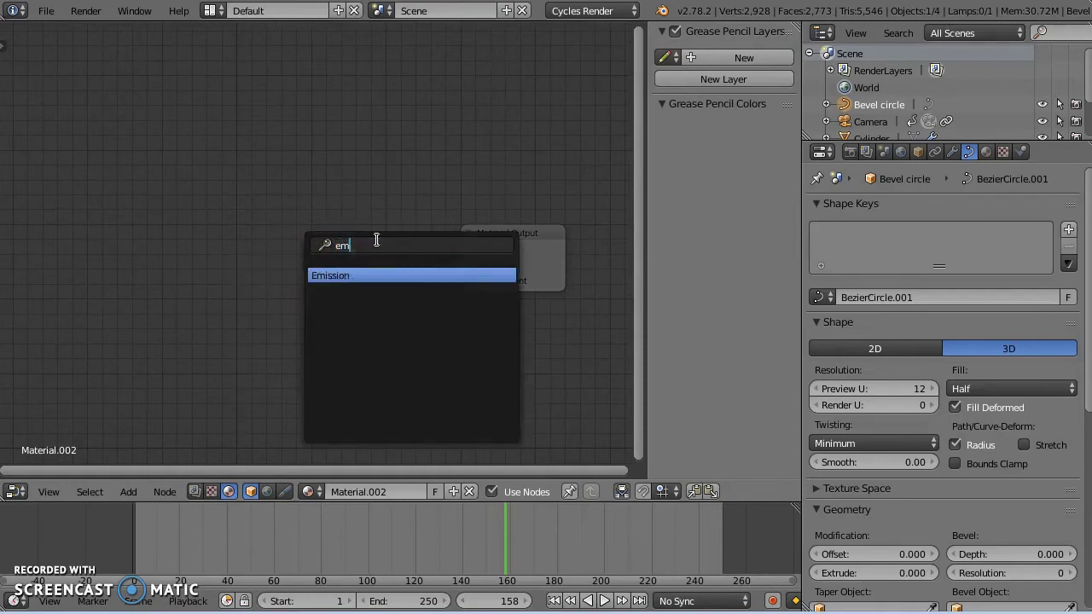
{"action": "type", "text": "iss"}
{"action": "key", "text": "Return"}
{"action": "left_click", "coordinate": [317, 249]}
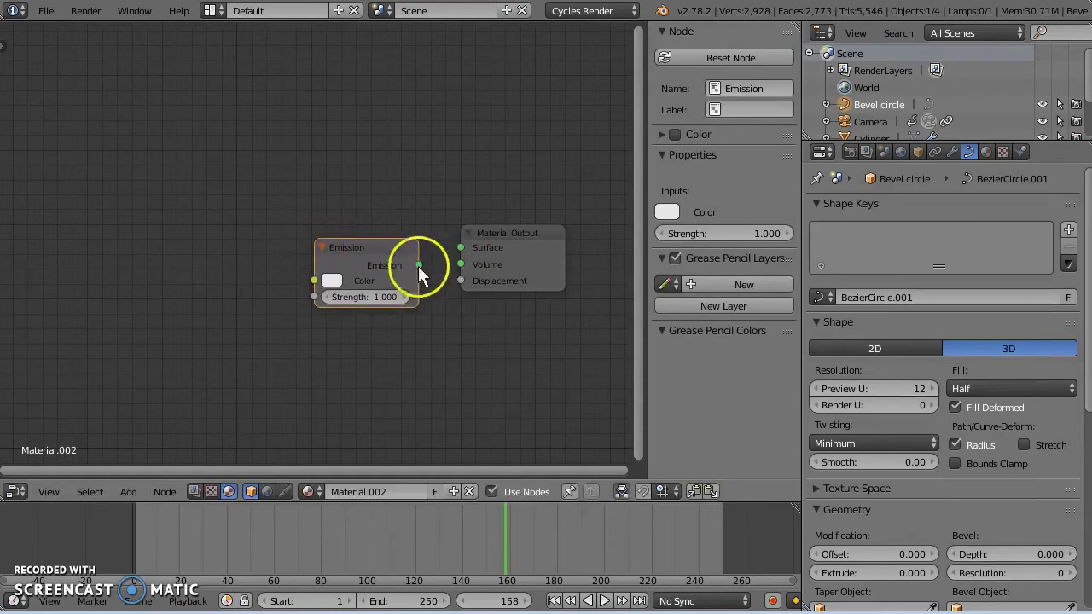
{"action": "left_click_drag", "start_coordinate": [421, 264], "coordinate": [462, 247]}
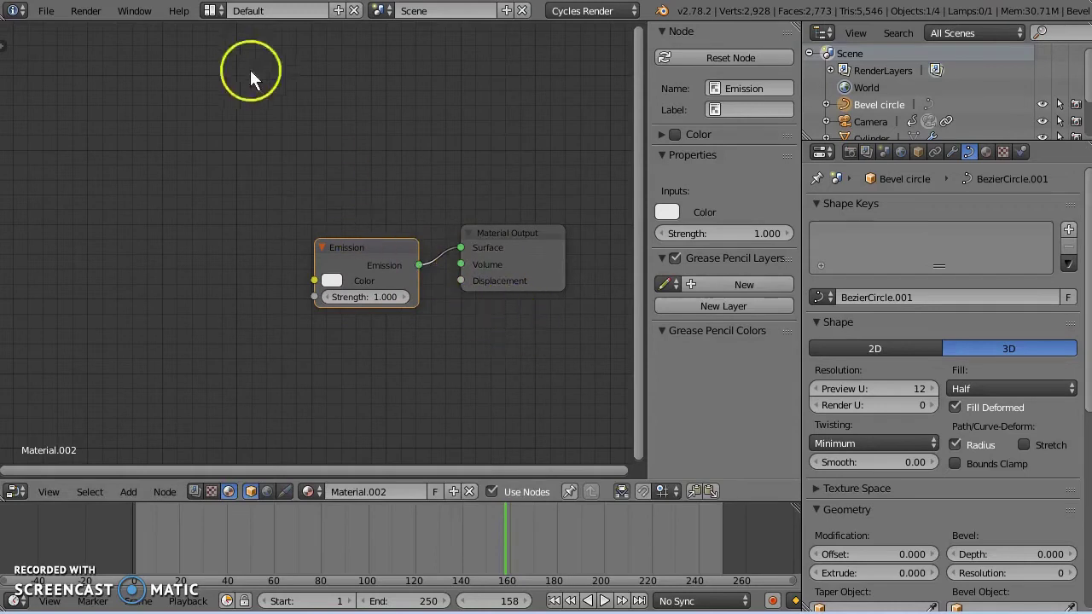
{"action": "left_click", "coordinate": [15, 493]}
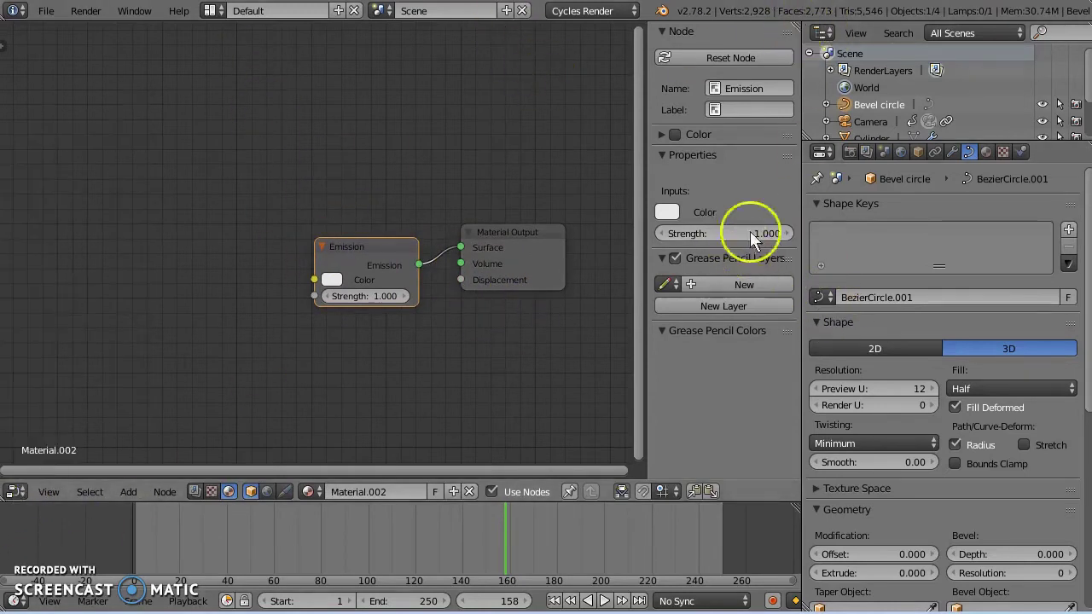
{"action": "left_click_drag", "start_coordinate": [793, 24], "coordinate": [759, 295]}
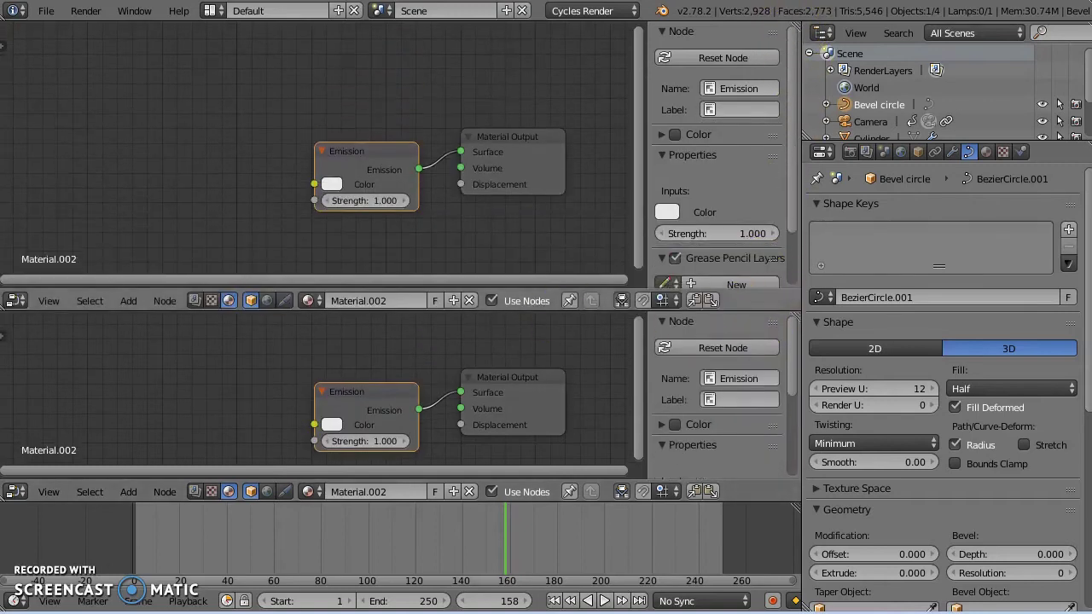
- Make the upper editor a 3D View with live Rendered shading
{"action": "left_click", "coordinate": [15, 301]}
{"action": "left_click", "coordinate": [15, 300]}
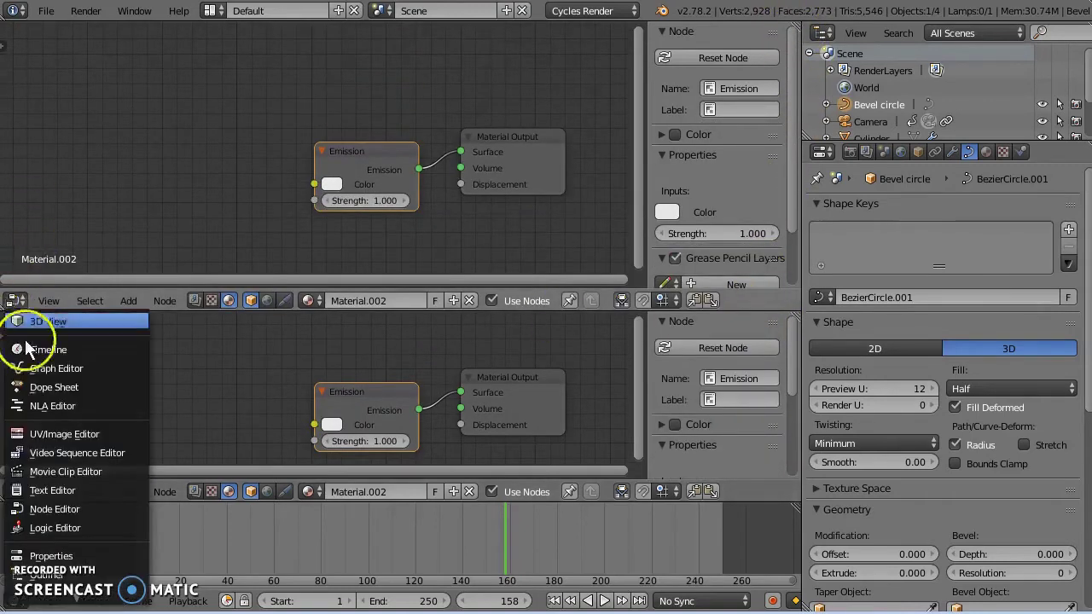
{"action": "left_click", "coordinate": [39, 318]}
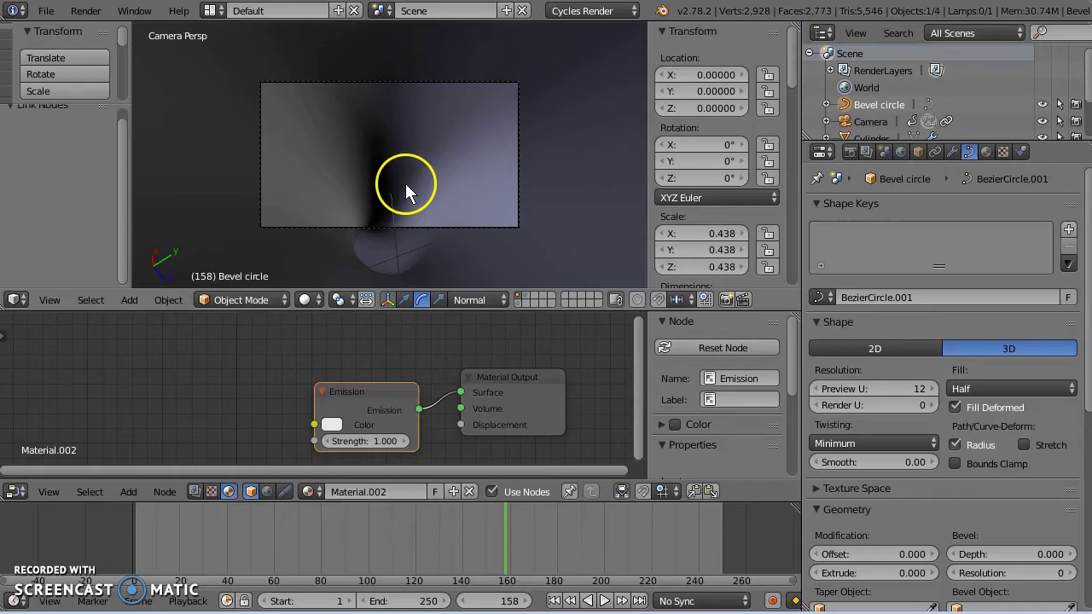
{"action": "key", "text": "shift+z"}
{"action": "left_click_drag", "start_coordinate": [348, 401], "coordinate": [360, 397]}
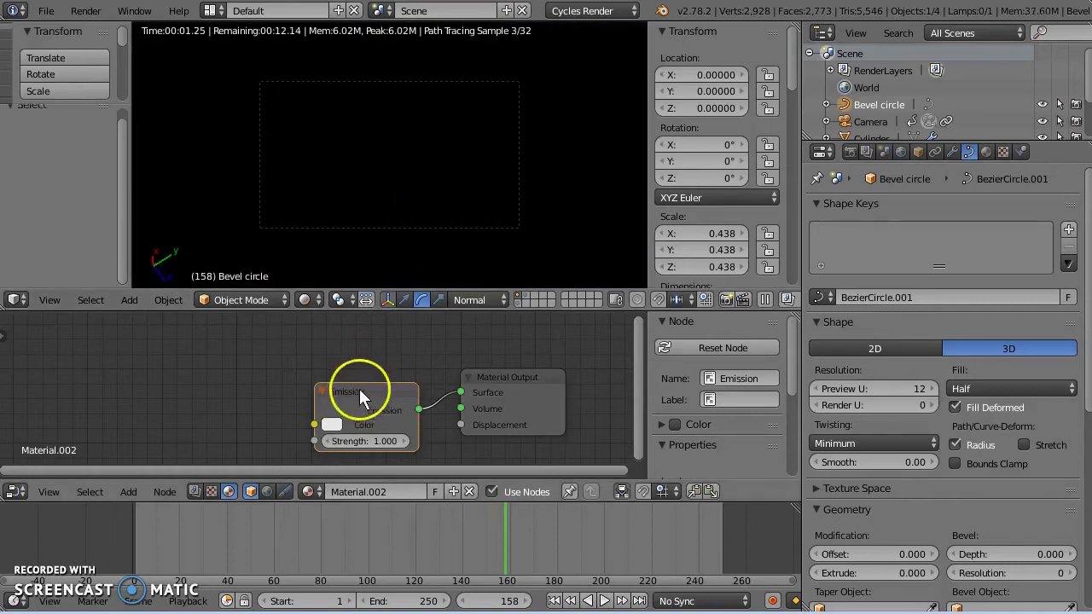
- Cycle through Camera, Bevel circle and Cylinder in the Outliner, ending with Worm path active
{"action": "right_click", "coordinate": [561, 149]}
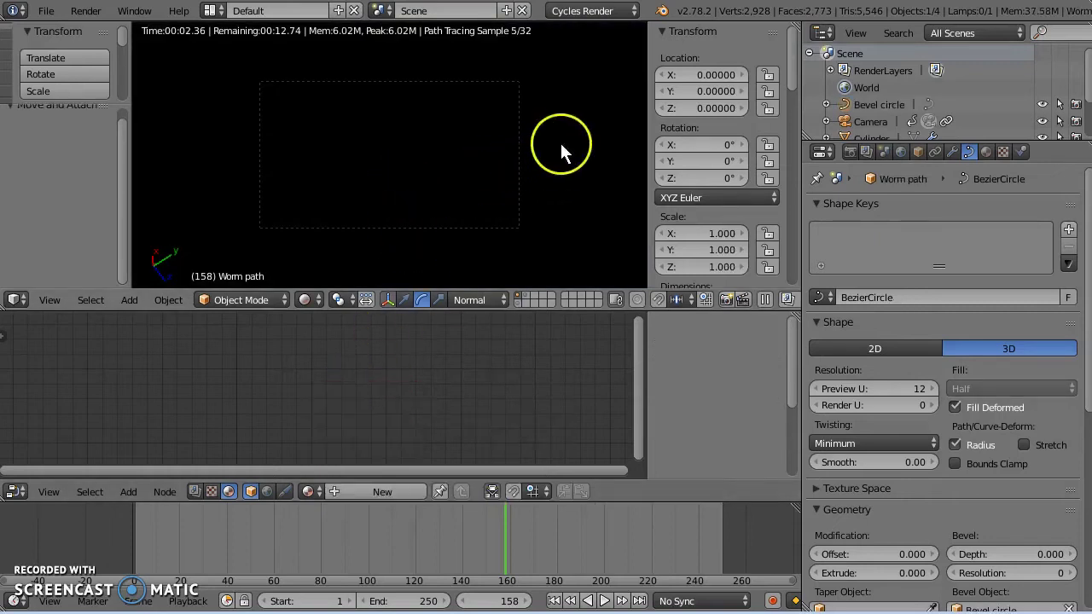
{"action": "left_click", "coordinate": [883, 123]}
{"action": "left_click", "coordinate": [887, 104]}
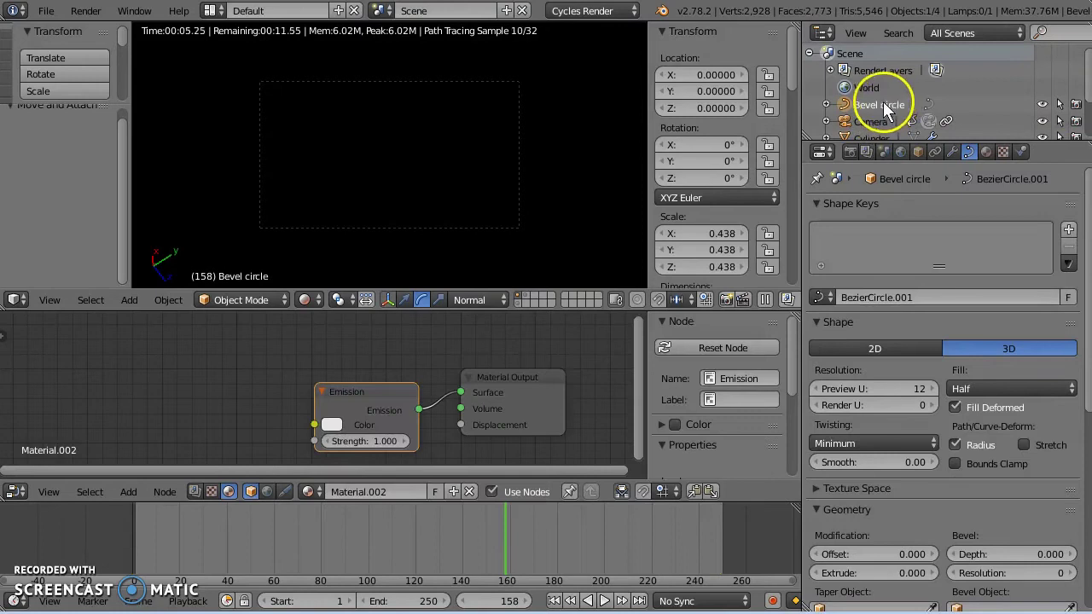
{"action": "scroll", "coordinate": [885, 104], "scroll_direction": "down", "scroll_amount": 3}
{"action": "left_click", "coordinate": [874, 80]}
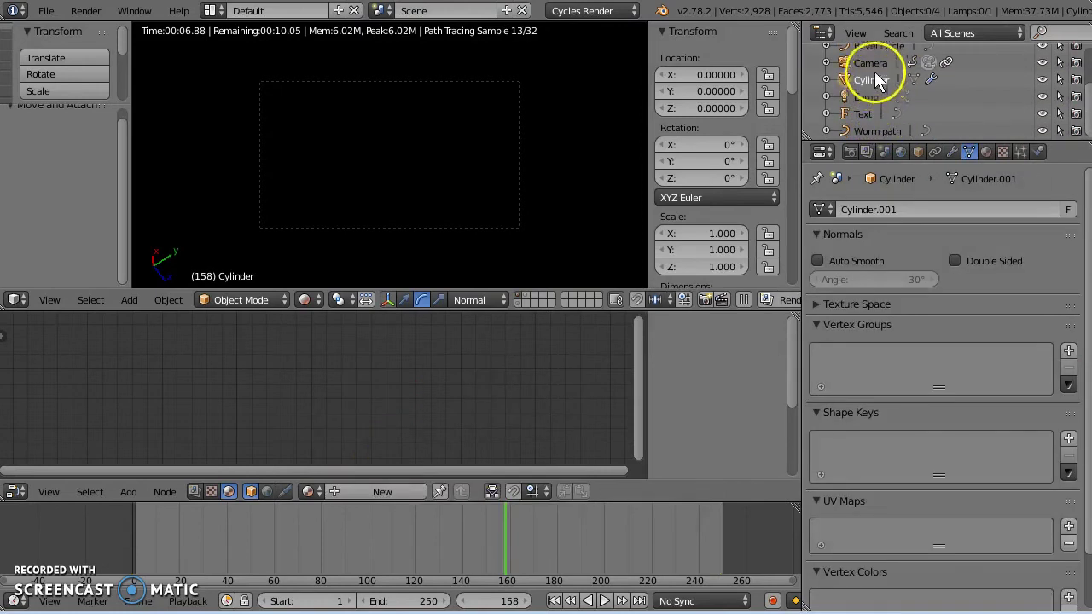
{"action": "left_click", "coordinate": [875, 47]}
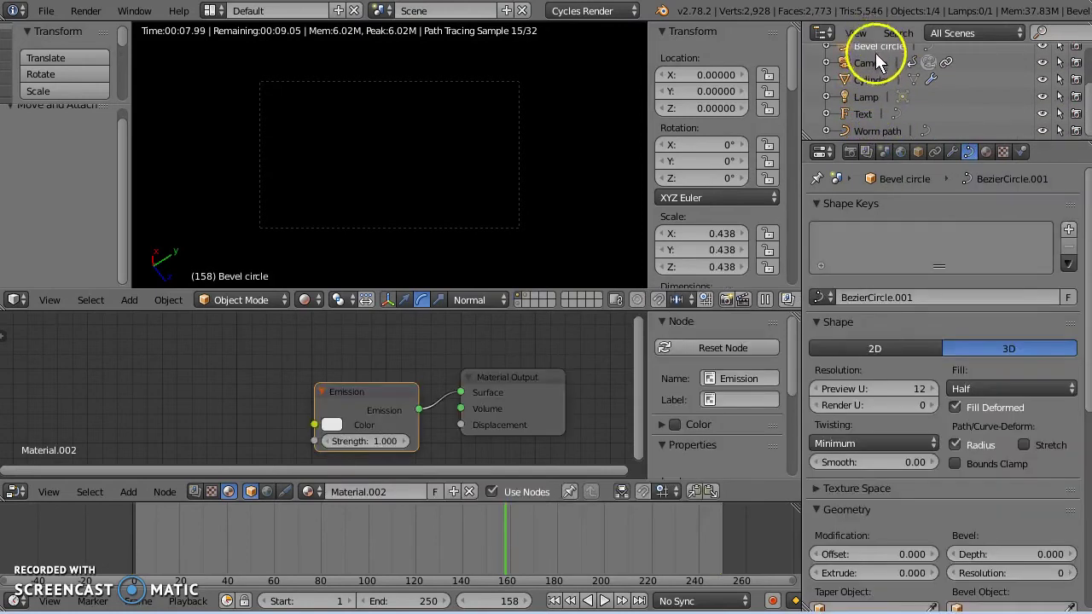
{"action": "left_click", "coordinate": [889, 130]}
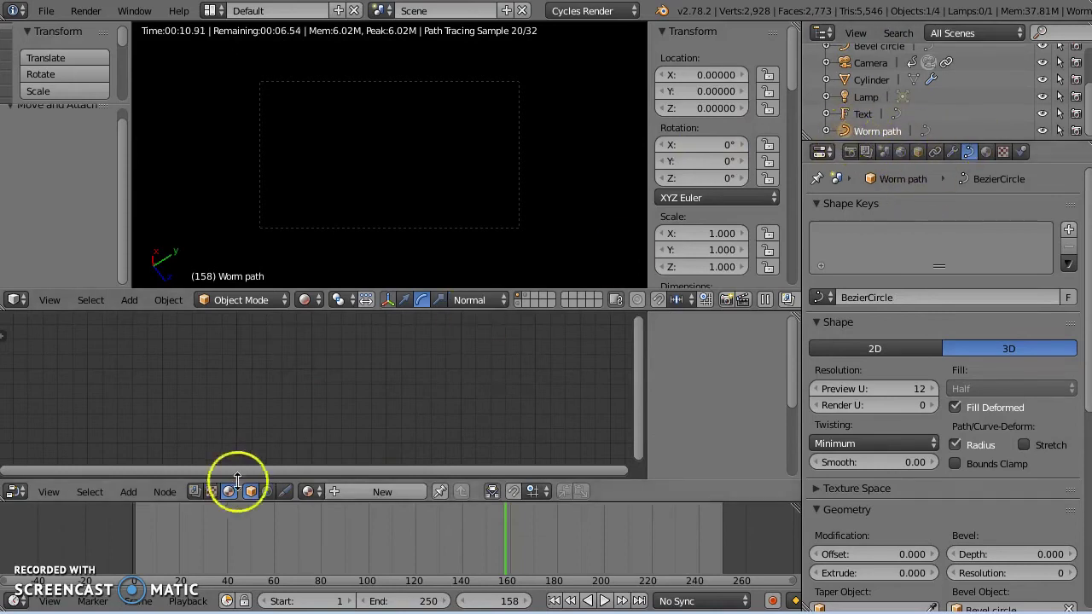
- Try Material and Material.001 on Worm path, then settle on the emissive Material.002
{"action": "left_click", "coordinate": [311, 492]}
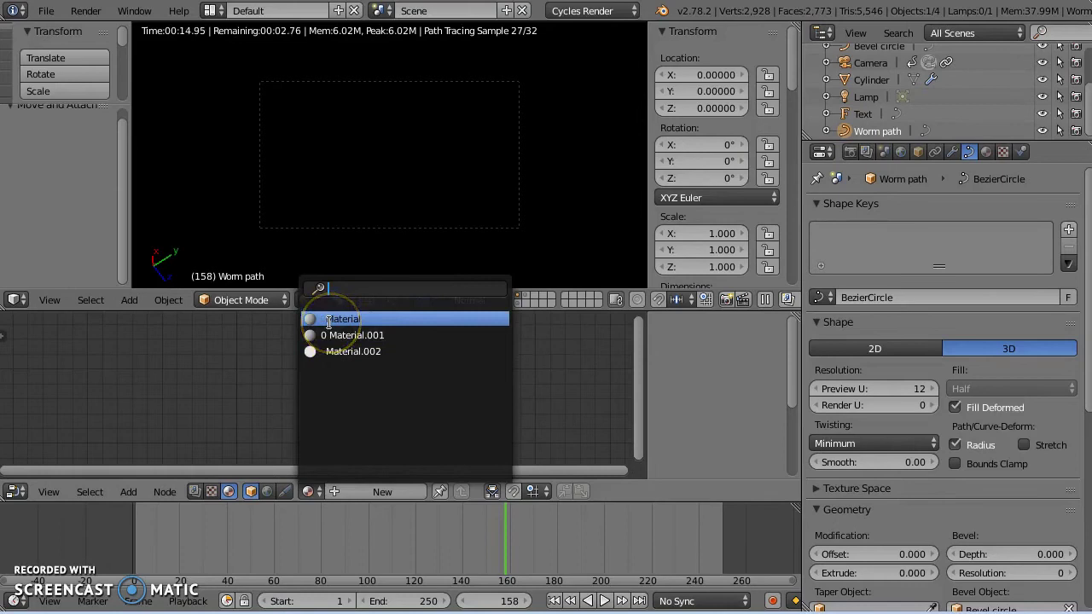
{"action": "left_click", "coordinate": [341, 319]}
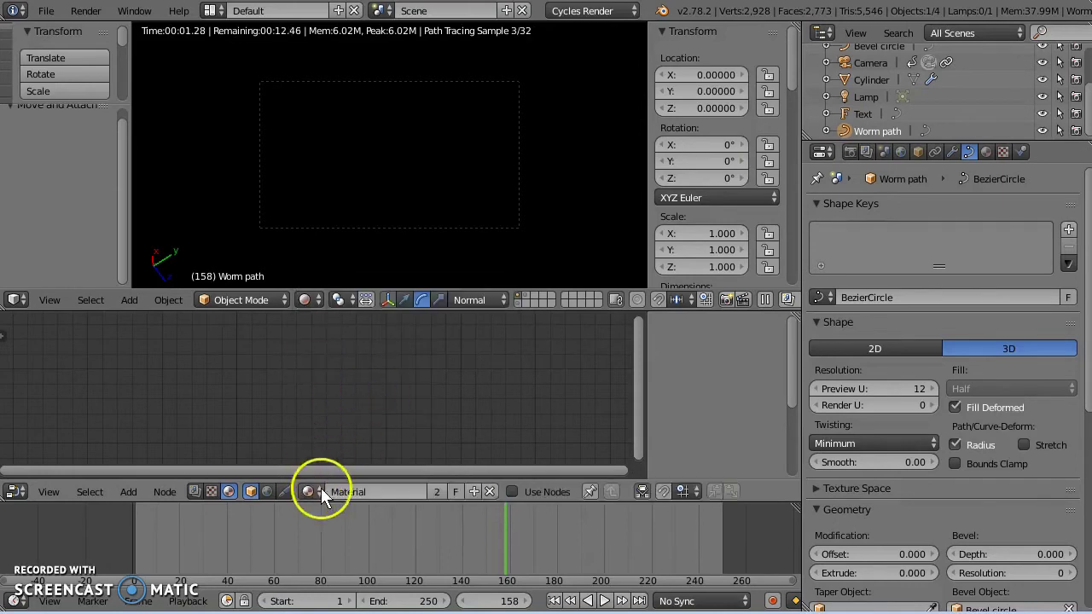
{"action": "left_click", "coordinate": [322, 493]}
{"action": "left_click", "coordinate": [327, 343]}
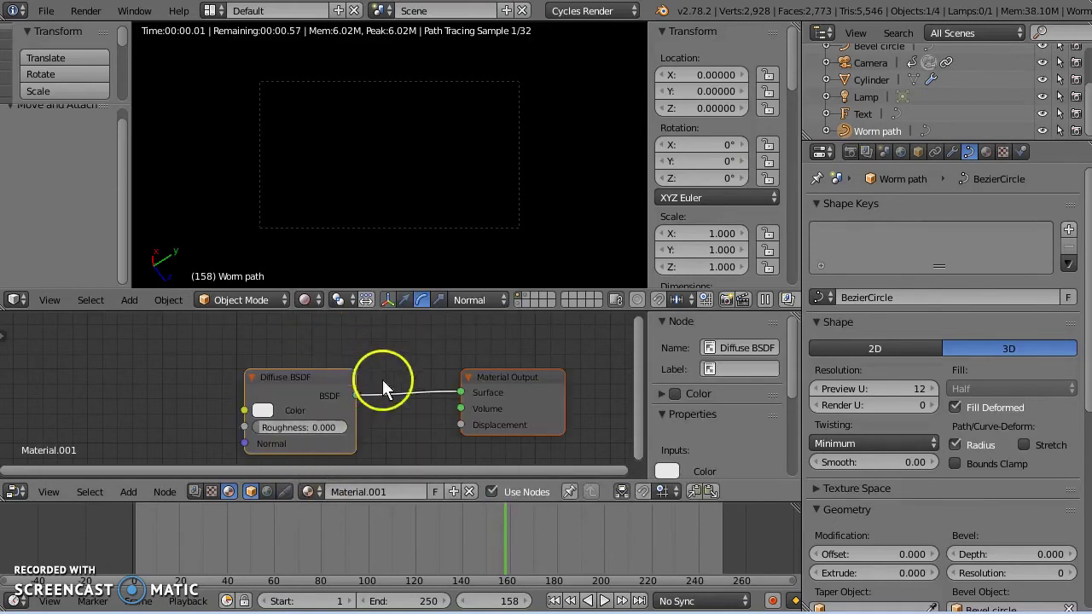
{"action": "middle_click_drag", "start_coordinate": [382, 389], "coordinate": [432, 349]}
{"action": "left_click", "coordinate": [311, 491]}
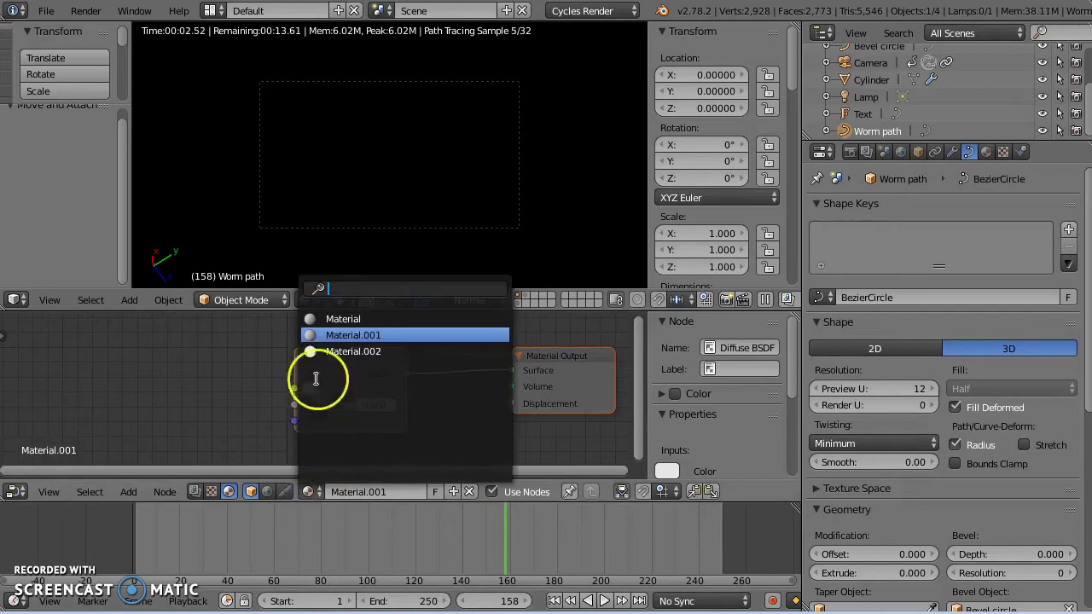
{"action": "left_click", "coordinate": [327, 352]}
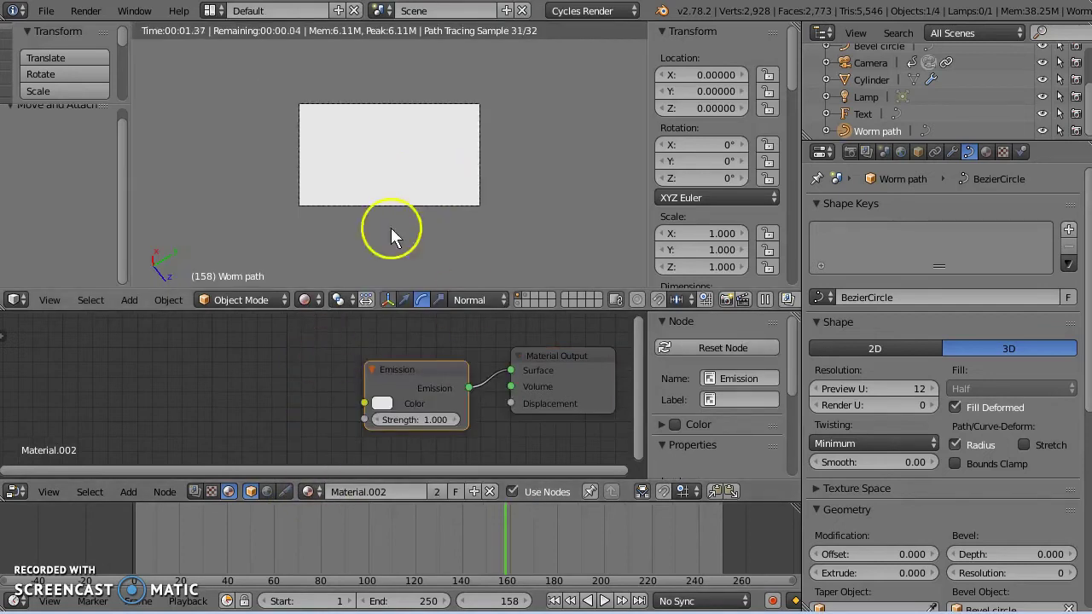
- Add an Image Texture node left of Emission and load 20141105_153846.mp4 into it
{"action": "key", "text": "shift+a"}
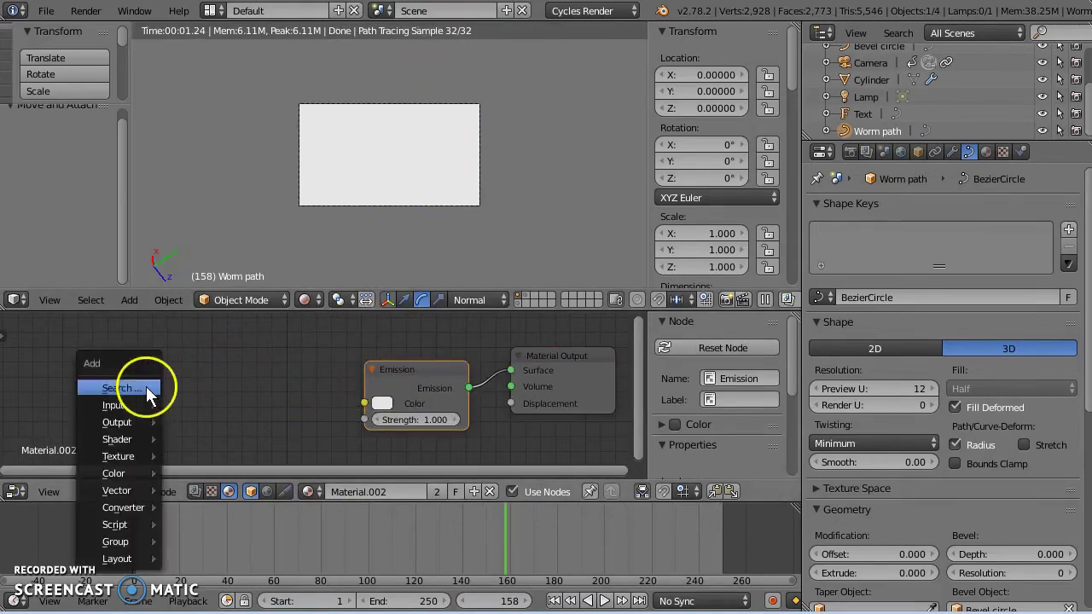
{"action": "mouse_move", "coordinate": [125, 407]}
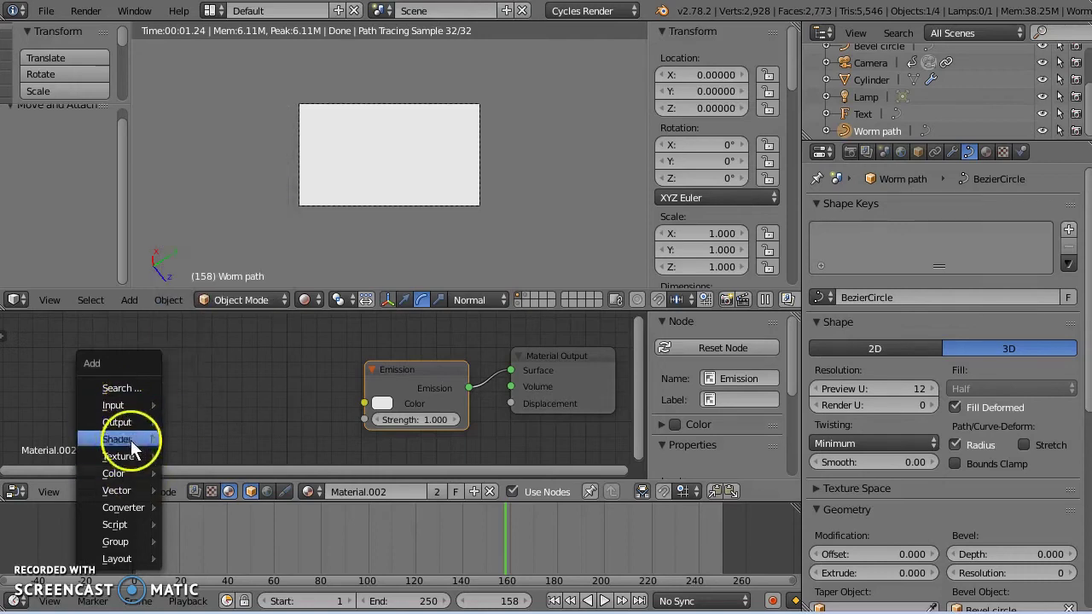
{"action": "mouse_move", "coordinate": [127, 460]}
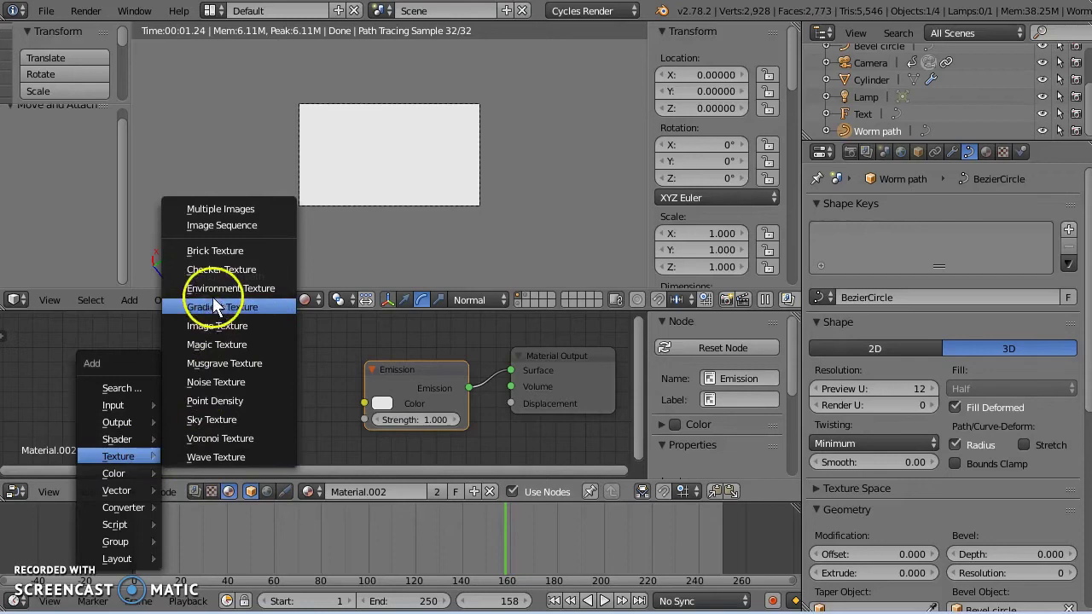
{"action": "left_click", "coordinate": [232, 325]}
{"action": "left_click", "coordinate": [165, 329]}
{"action": "left_click", "coordinate": [173, 390]}
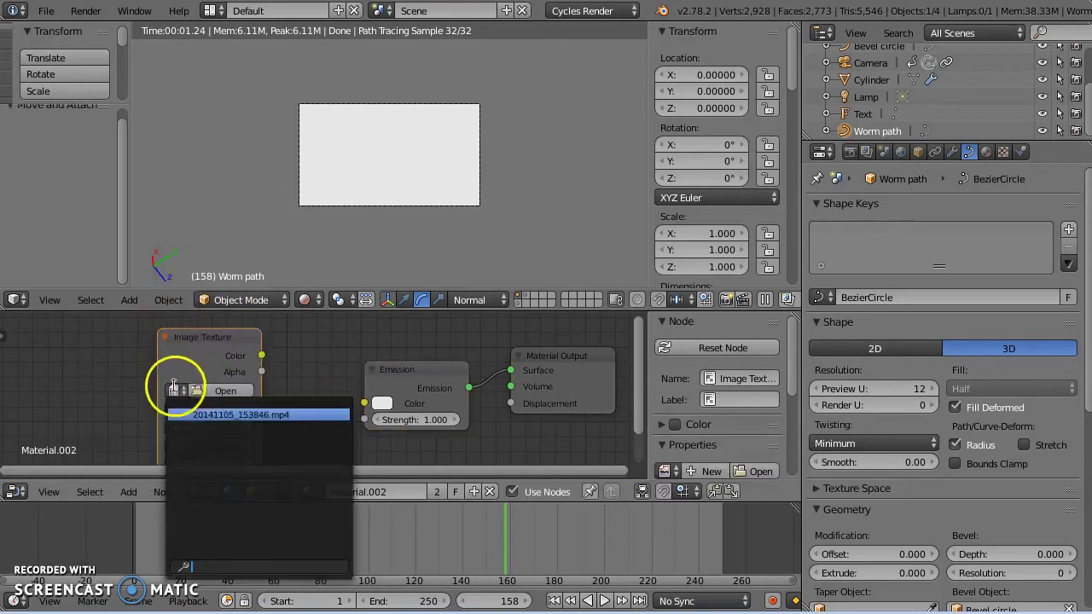
{"action": "left_click", "coordinate": [228, 415]}
- Match the movie length to 1274 frames, enable Auto Refresh and Cyclic, and link Color to Emission
{"action": "scroll", "coordinate": [261, 402], "scroll_direction": "down", "scroll_amount": 3, "text": "shift"}
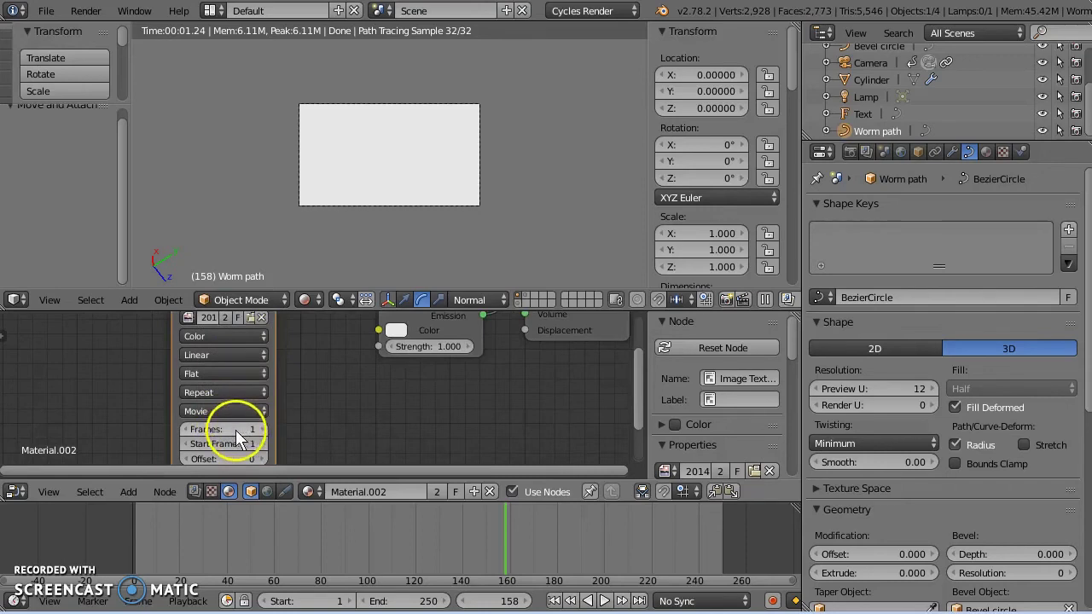
{"action": "left_click", "coordinate": [235, 430]}
{"action": "scroll", "coordinate": [731, 433], "scroll_direction": "down", "scroll_amount": 5}
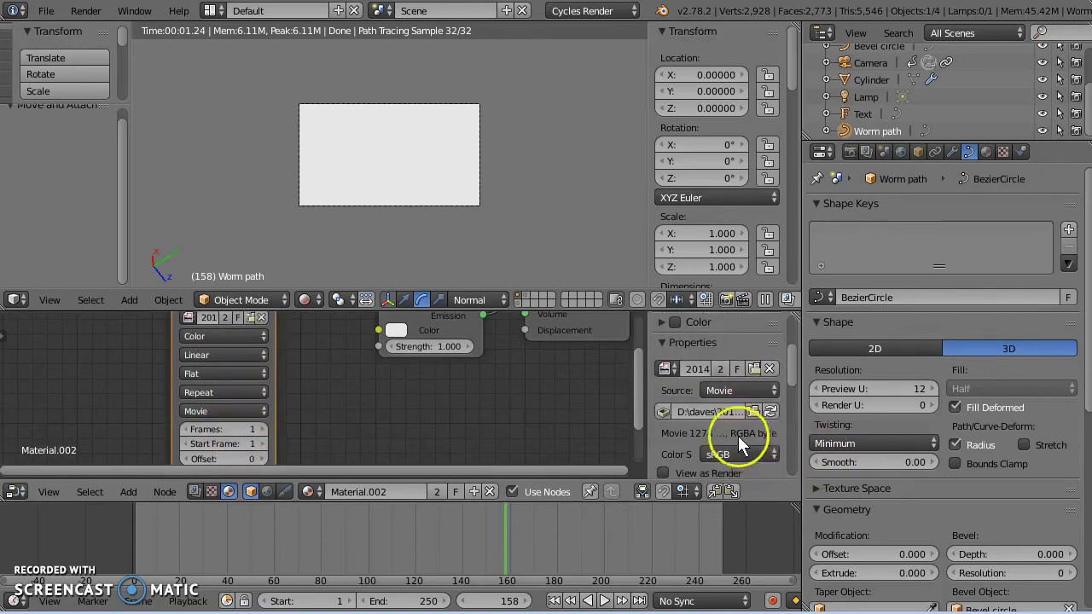
{"action": "scroll", "coordinate": [738, 439], "scroll_direction": "down", "scroll_amount": 3}
{"action": "left_click", "coordinate": [753, 433]}
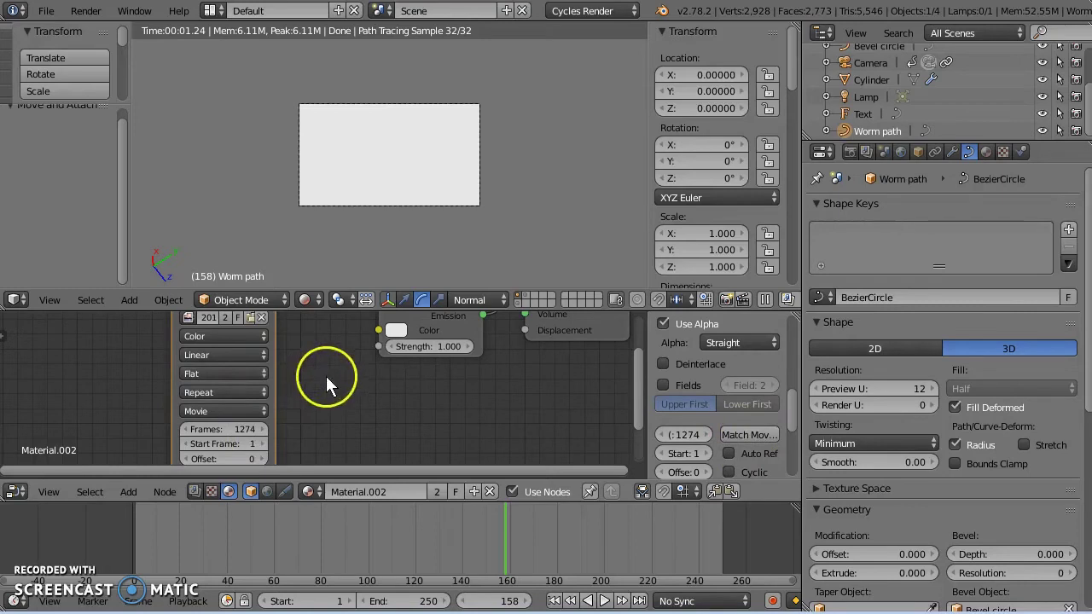
{"action": "left_click", "coordinate": [729, 453]}
{"action": "left_click", "coordinate": [728, 472]}
{"action": "middle_click_drag", "start_coordinate": [344, 375], "coordinate": [322, 447]}
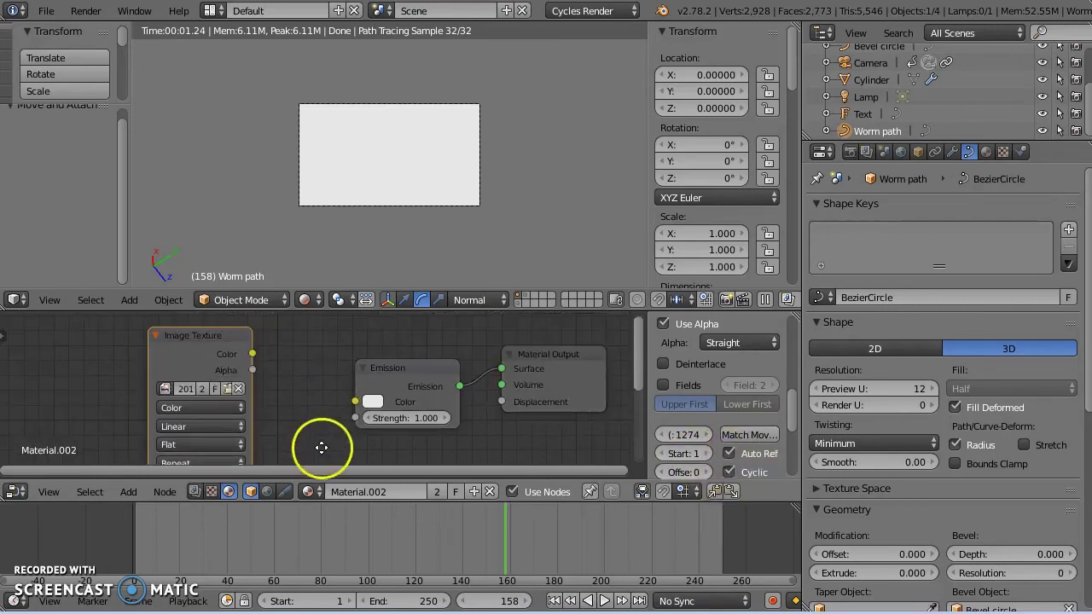
- Link the texture Color to Emission Color and set Cycles render and preview samples to 5
{"action": "left_click_drag", "start_coordinate": [253, 353], "coordinate": [358, 402]}
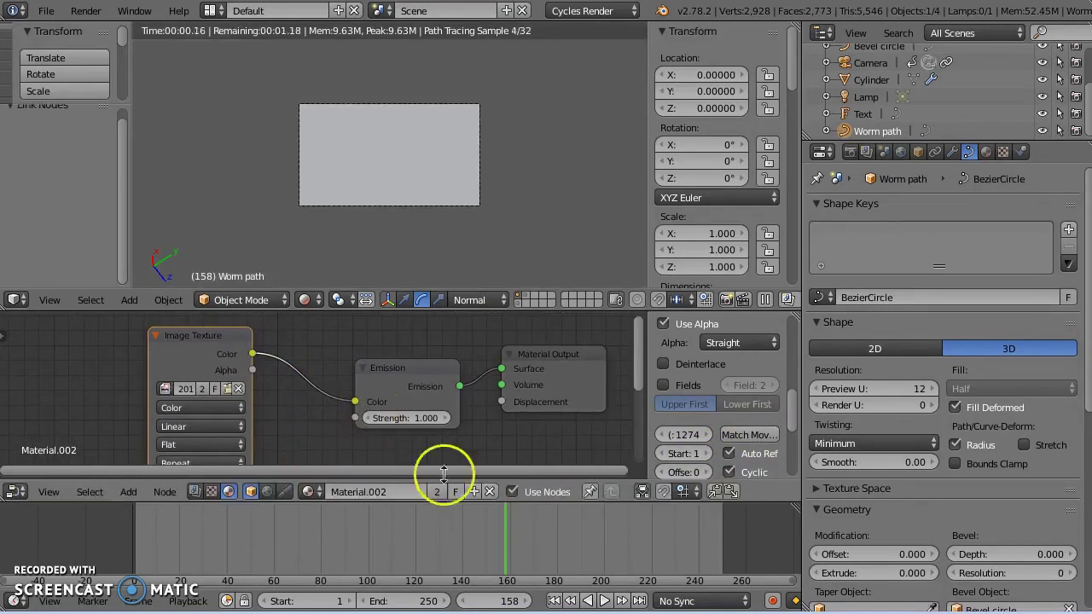
{"action": "scroll", "coordinate": [421, 202], "scroll_direction": "up", "scroll_amount": 1}
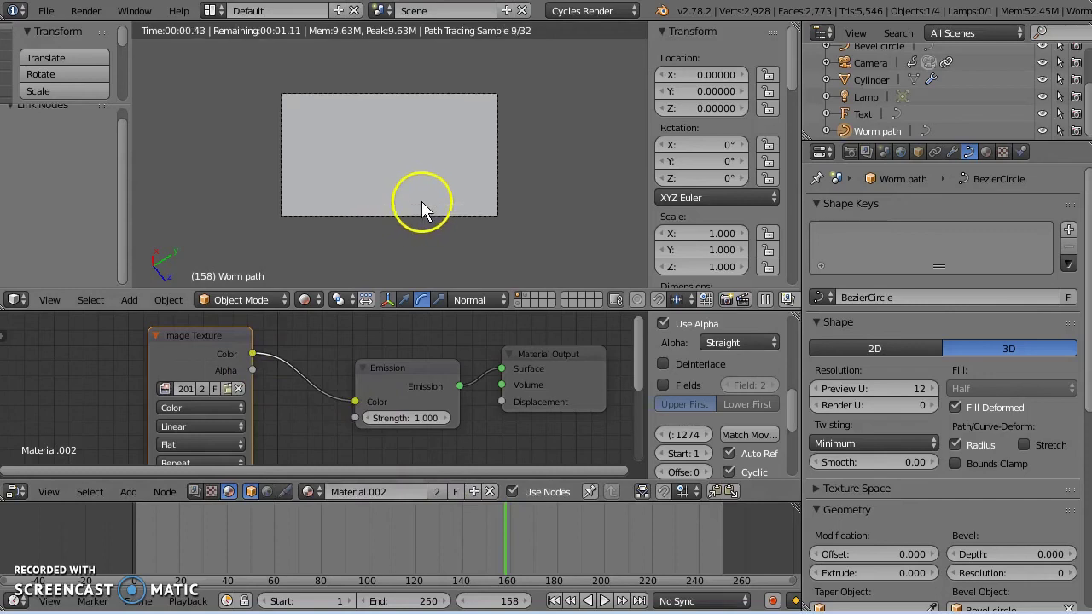
{"action": "left_click", "coordinate": [850, 152]}
{"action": "scroll", "coordinate": [1028, 502], "scroll_direction": "down", "scroll_amount": 5}
{"action": "scroll", "coordinate": [1024, 493], "scroll_direction": "down", "scroll_amount": 3}
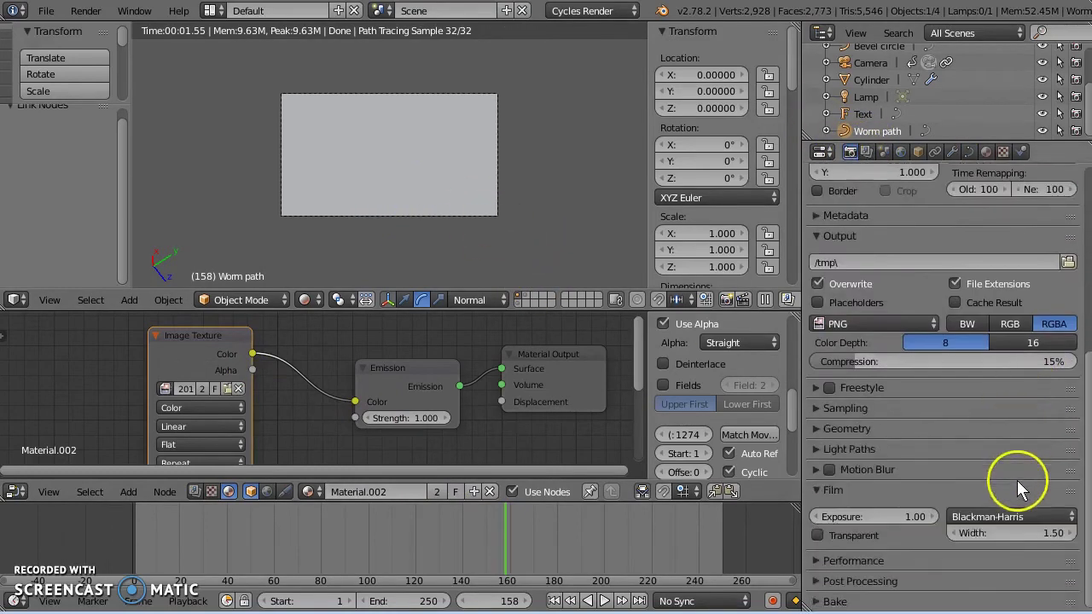
{"action": "left_click", "coordinate": [815, 409]}
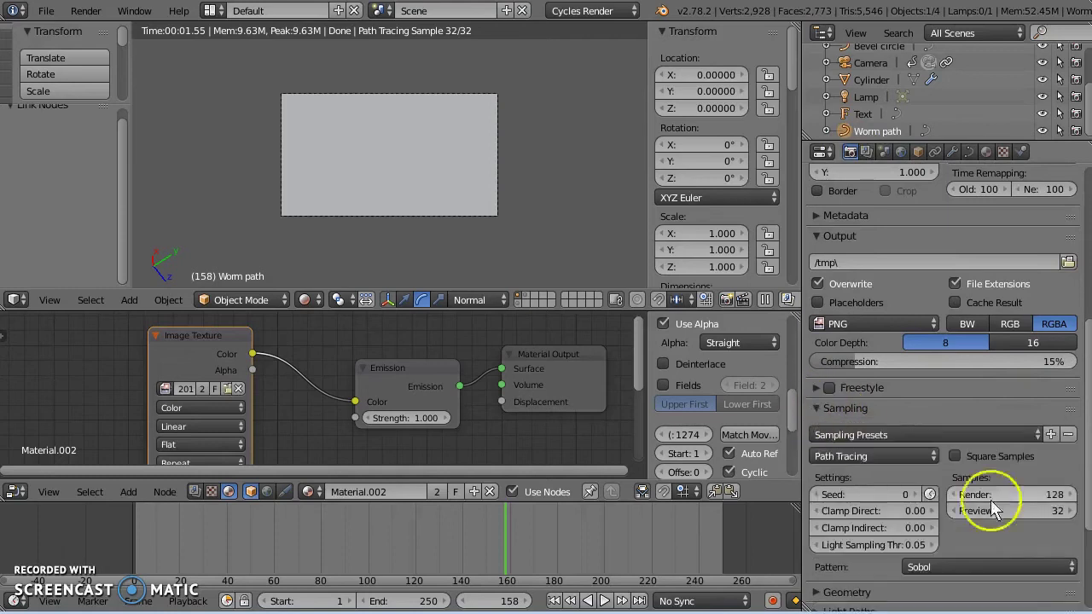
{"action": "left_click", "coordinate": [1045, 493]}
{"action": "type", "text": "5"}
{"action": "key", "text": "Return"}
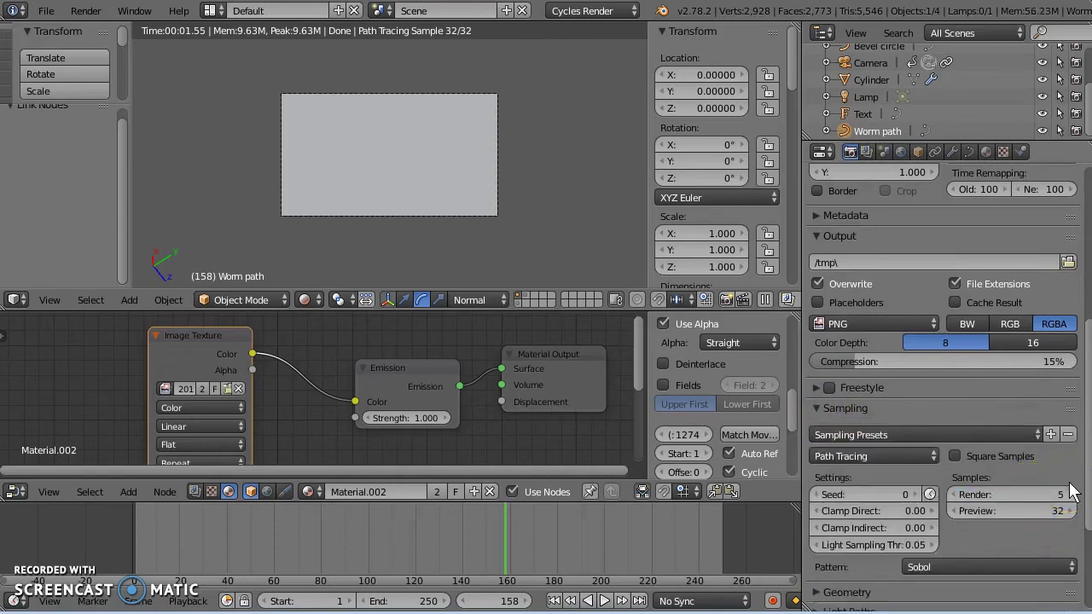
{"action": "left_click", "coordinate": [1055, 510]}
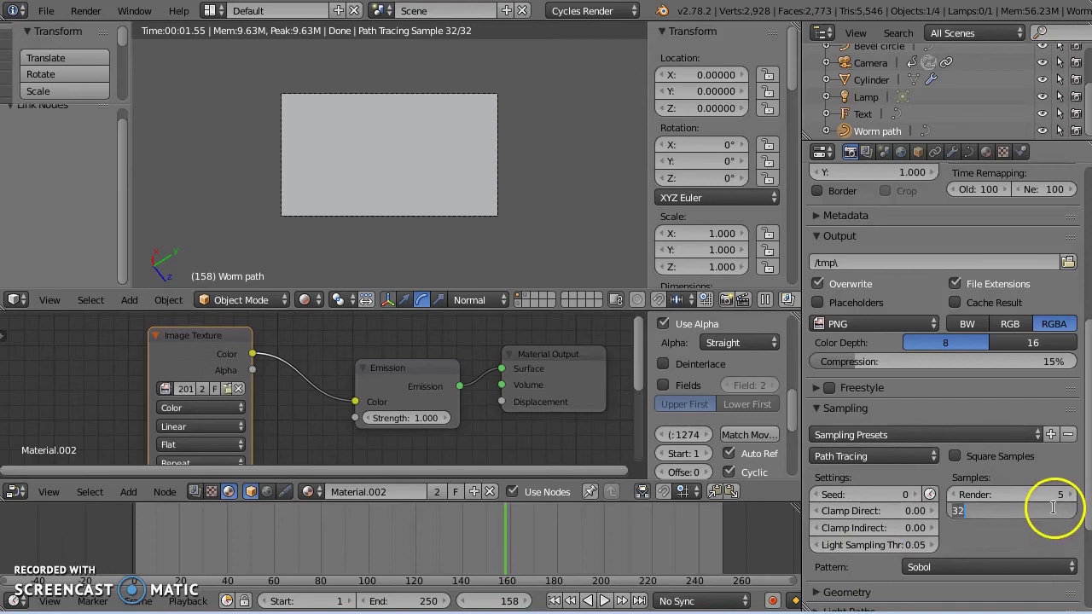
{"action": "type", "text": "5"}
{"action": "key", "text": "Return"}
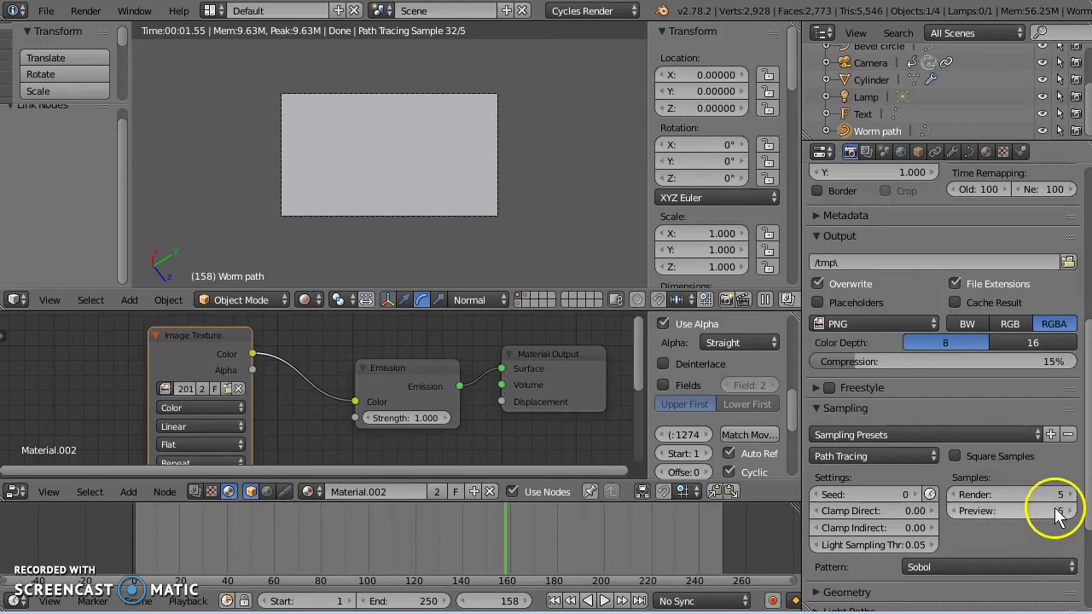
{"action": "left_click", "coordinate": [413, 549]}
- Enlarge the node editor and set the Emission Strength to 2.000
{"action": "left_click_drag", "start_coordinate": [228, 364], "coordinate": [247, 350]}
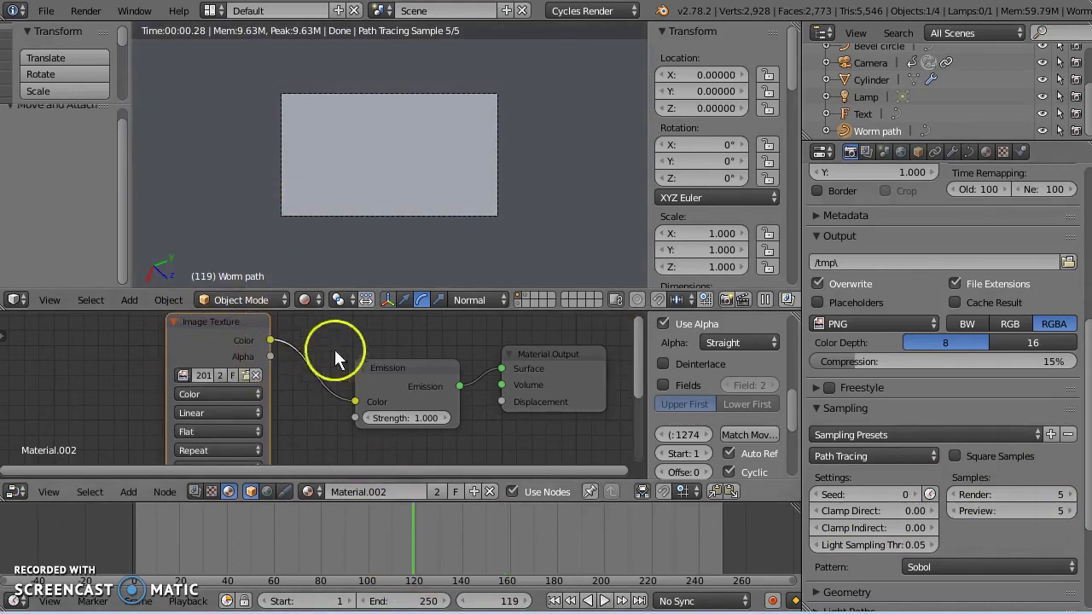
{"action": "left_click_drag", "start_coordinate": [378, 504], "coordinate": [391, 556]}
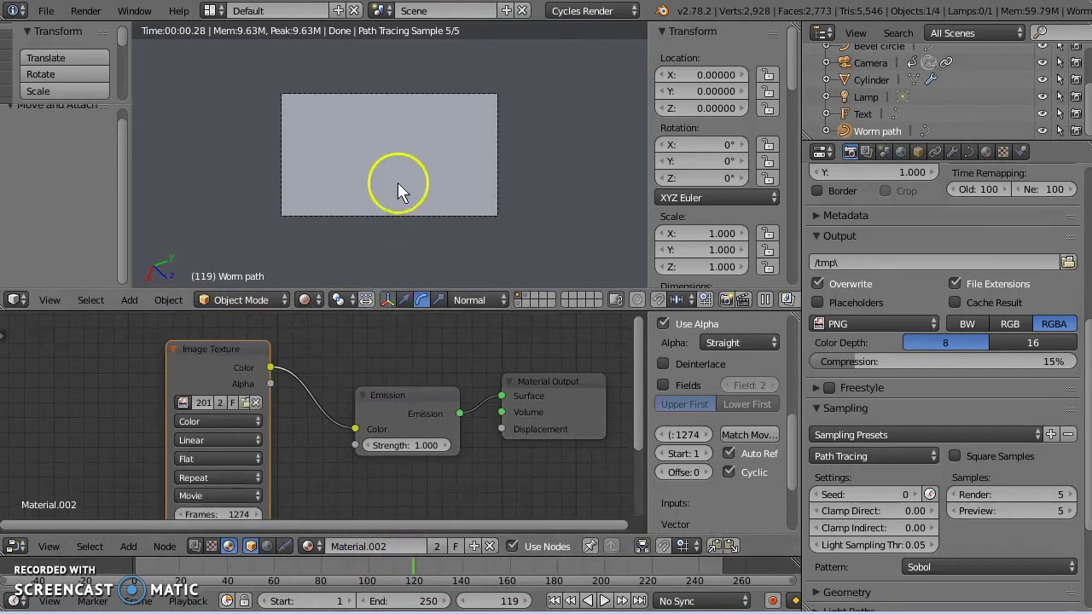
{"action": "scroll", "coordinate": [407, 196], "scroll_direction": "up", "scroll_amount": 5}
{"action": "scroll", "coordinate": [433, 212], "scroll_direction": "down", "scroll_amount": 4}
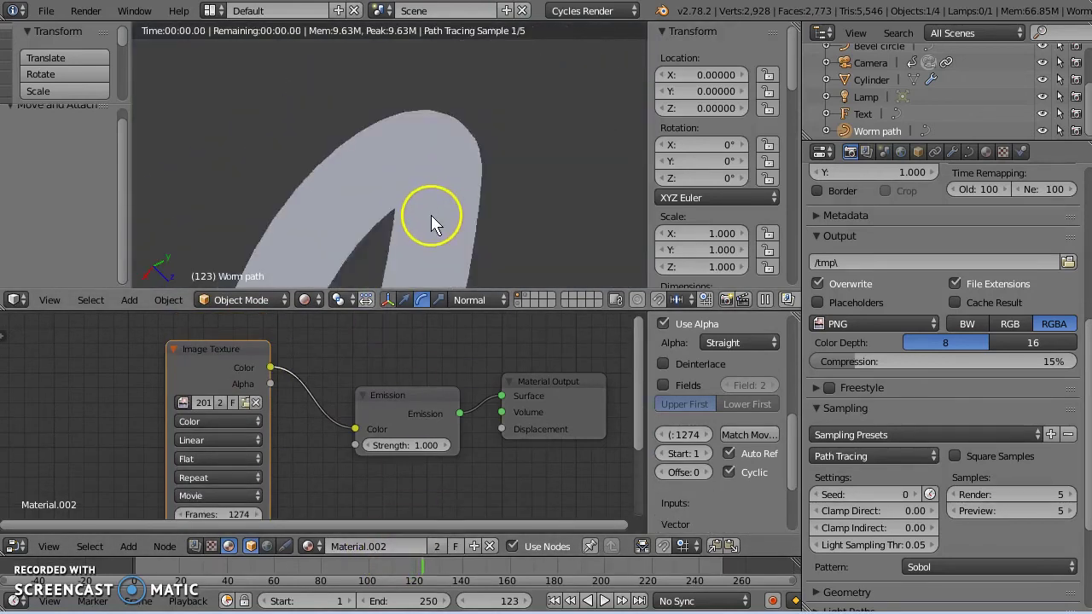
{"action": "mouse_move", "coordinate": [431, 215]}
{"action": "middle_mouse_down"}
{"action": "mouse_move", "coordinate": [378, 231]}
{"action": "mouse_move", "coordinate": [402, 166]}
{"action": "mouse_move", "coordinate": [362, 207]}
{"action": "mouse_move", "coordinate": [408, 166]}
{"action": "mouse_move", "coordinate": [426, 195]}
{"action": "middle_mouse_up"}
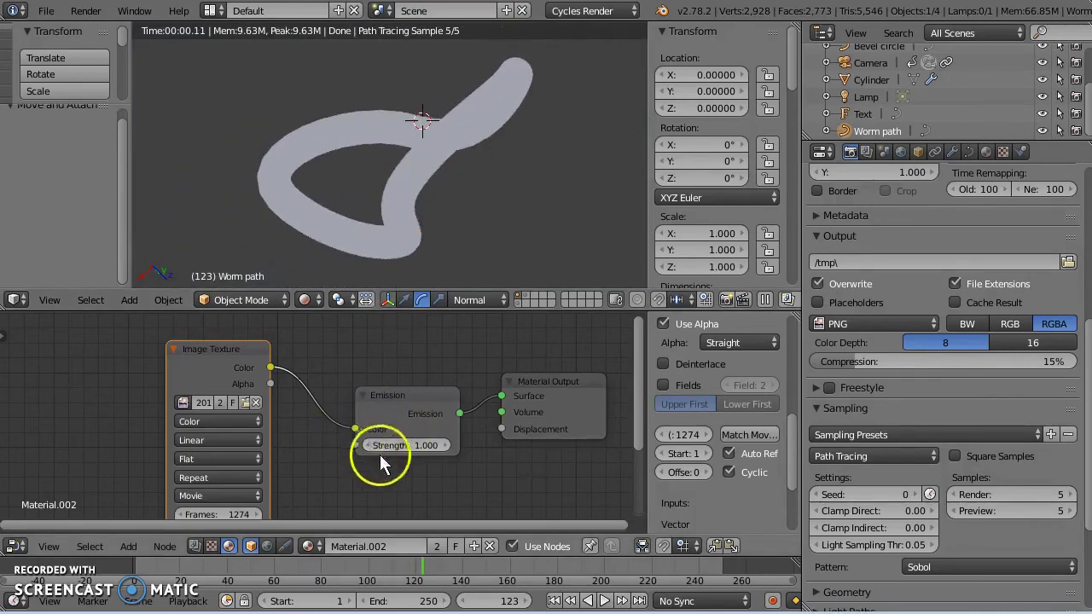
{"action": "left_click_drag", "start_coordinate": [380, 450], "coordinate": [404, 445]}
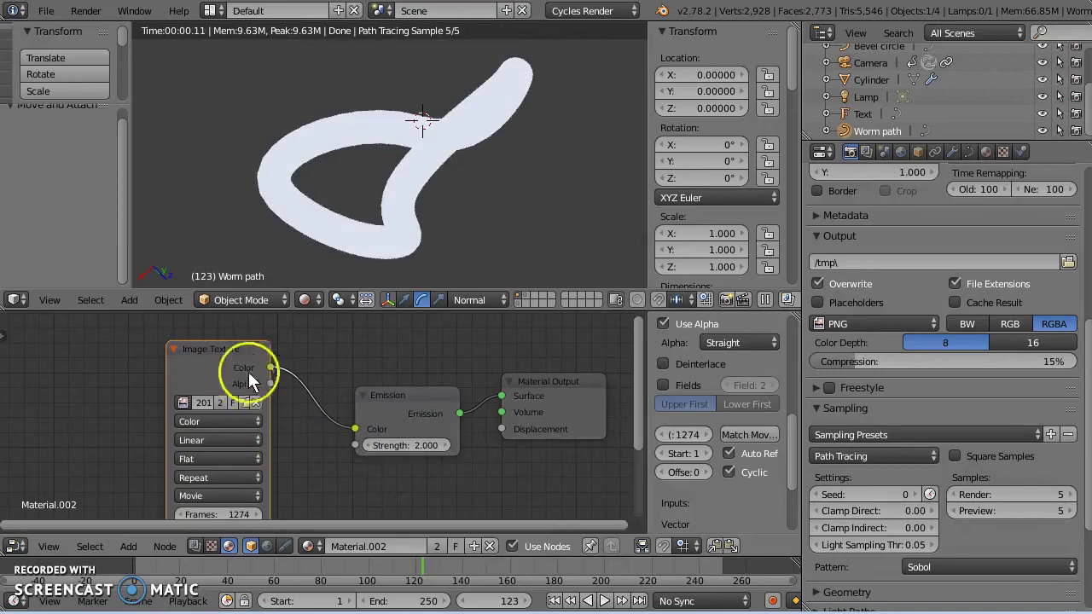
{"action": "left_click_drag", "start_coordinate": [248, 372], "coordinate": [222, 333]}
- Play to frame 107, preview the Image Texture output alone, then restore the Emission output
{"action": "key", "text": "alt+a"}
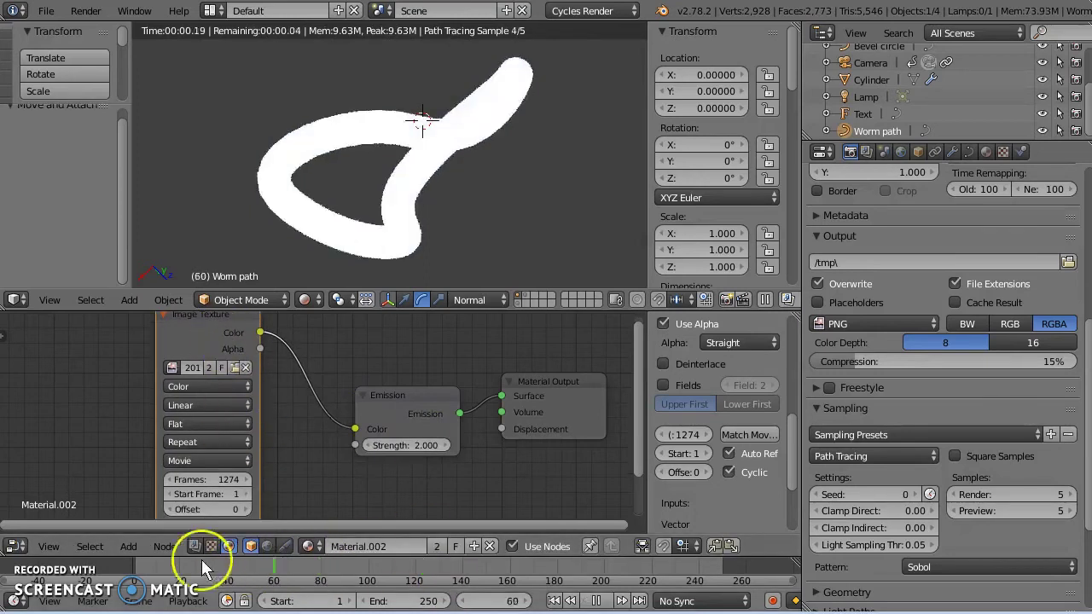
{"action": "left_click", "coordinate": [385, 580]}
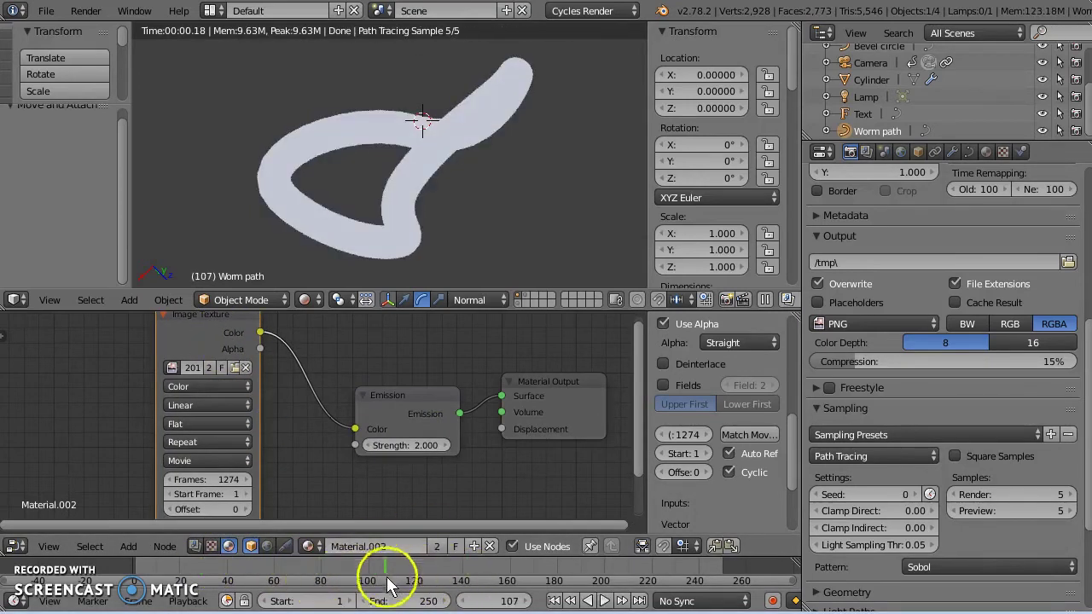
{"action": "left_click", "coordinate": [201, 325], "text": "ctrl+shift"}
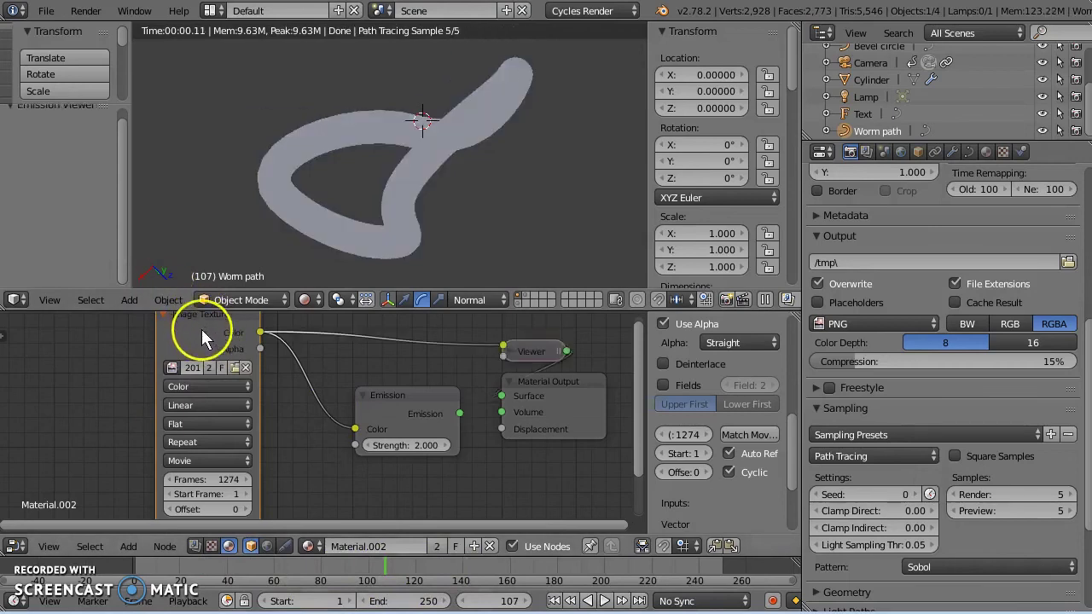
{"action": "left_click_drag", "start_coordinate": [537, 349], "coordinate": [501, 351]}
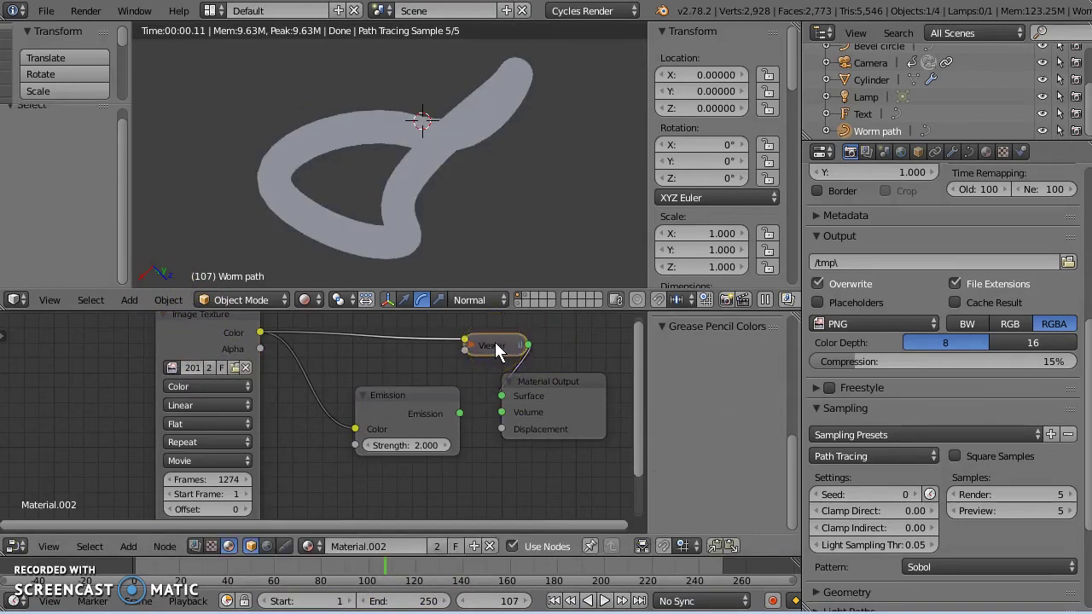
{"action": "left_click", "coordinate": [416, 406], "text": "ctrl+shift"}
{"action": "left_click", "coordinate": [503, 340]}
{"action": "left_click", "coordinate": [328, 407]}
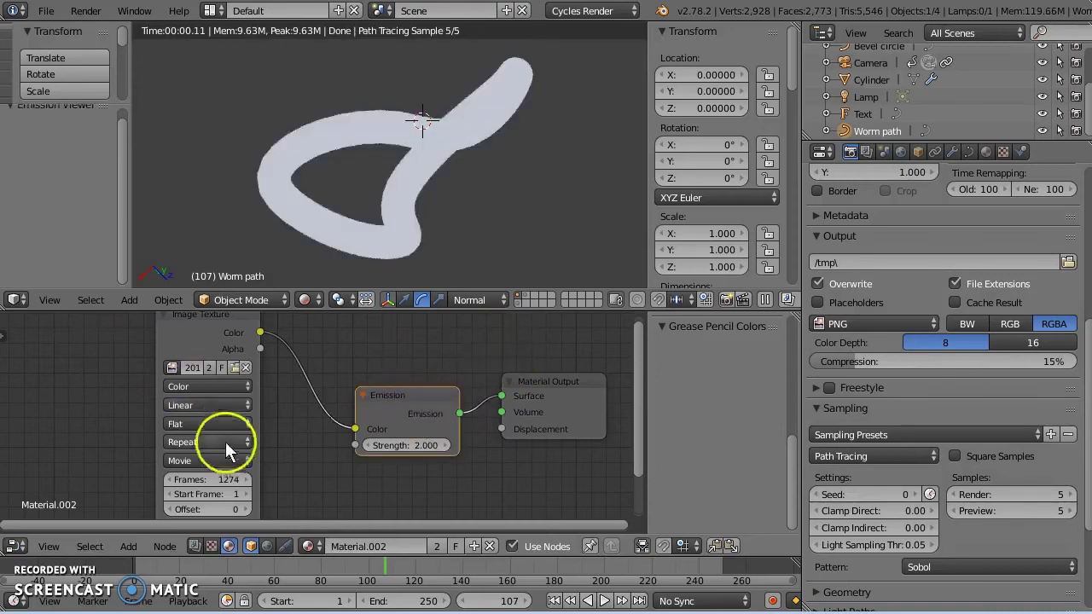
{"action": "scroll", "coordinate": [182, 353], "scroll_direction": "down", "scroll_amount": 3}
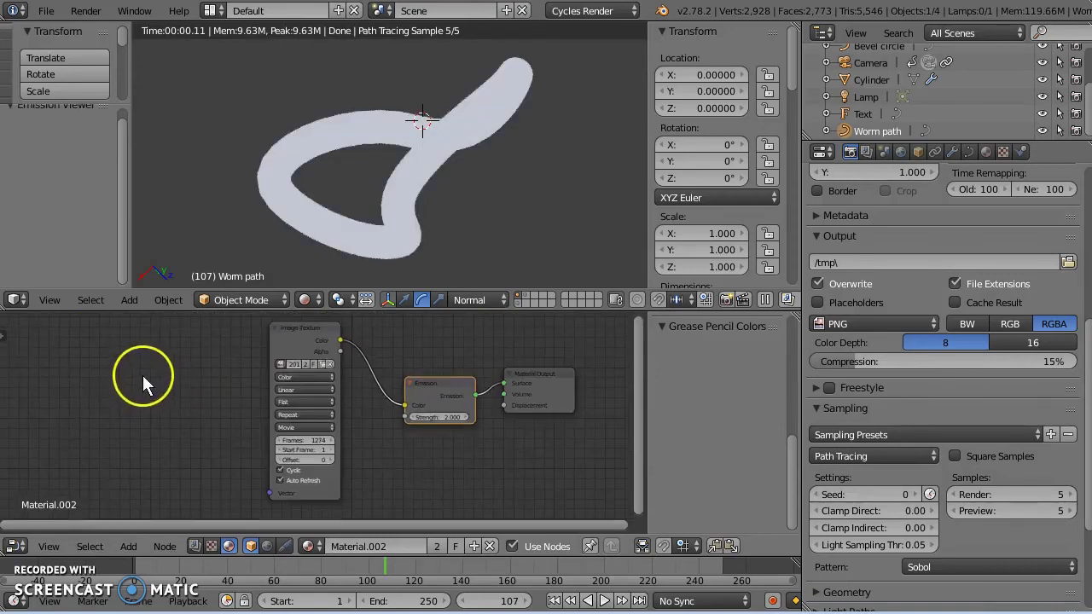
- Add a Texture Coordinate node on the left and link its Object output to the Image Texture Vector
{"action": "key", "text": "shift+a"}
{"action": "mouse_move", "coordinate": [119, 365]}
{"action": "mouse_move", "coordinate": [128, 311]}
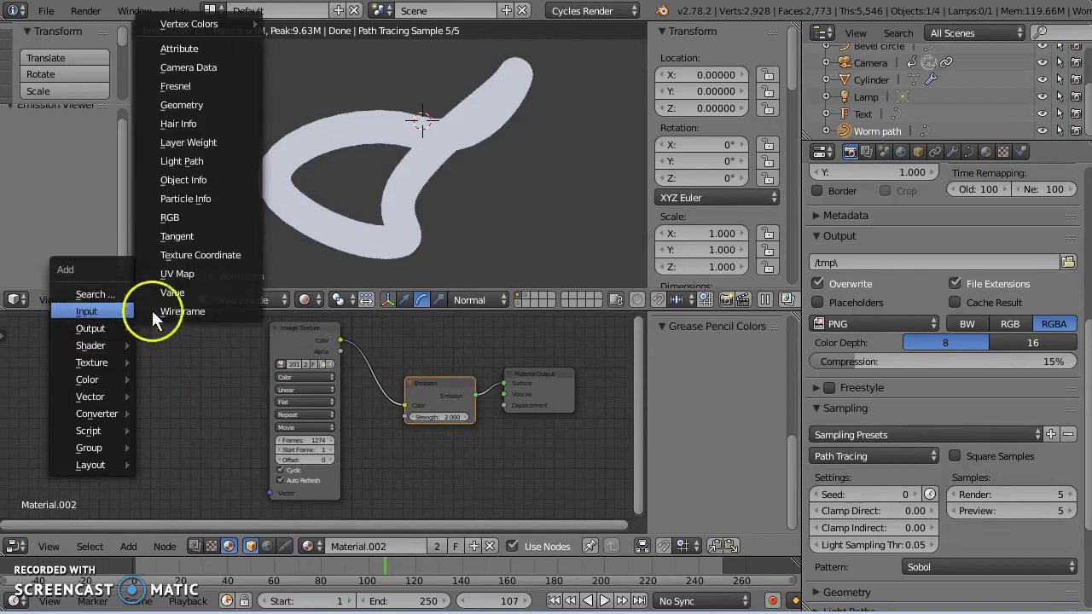
{"action": "left_click", "coordinate": [226, 255]}
{"action": "left_click", "coordinate": [101, 339]}
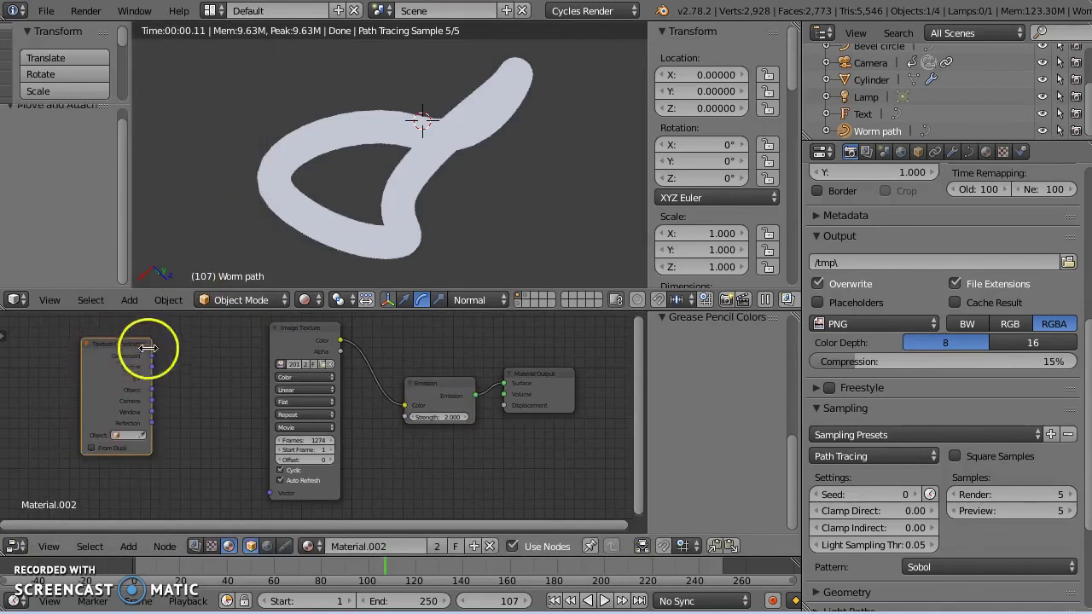
{"action": "left_click_drag", "start_coordinate": [152, 390], "coordinate": [269, 493]}
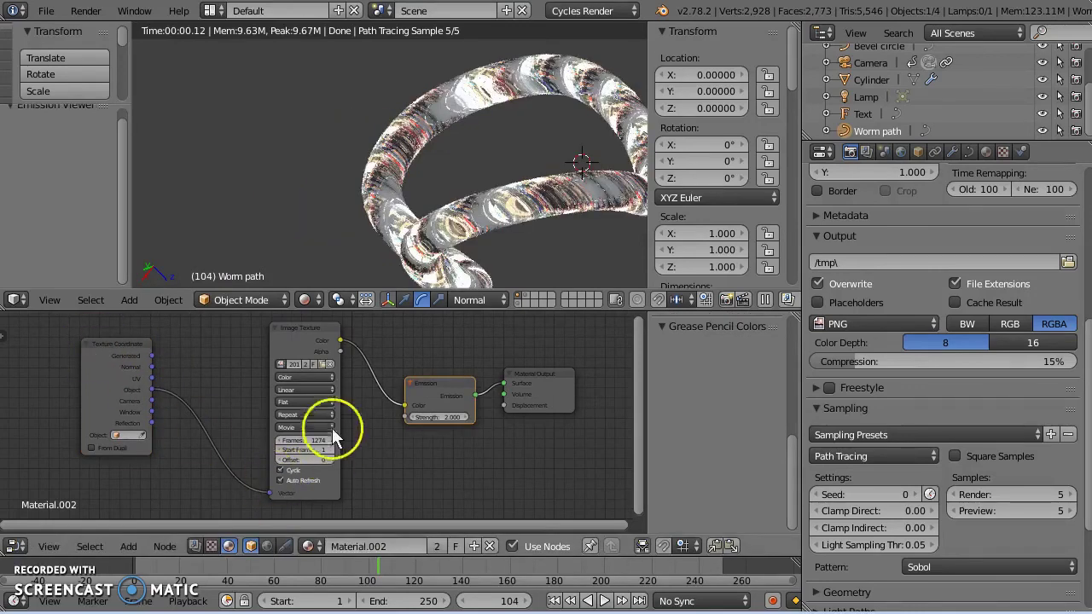
{"action": "left_click_drag", "start_coordinate": [122, 378], "coordinate": [85, 362]}
- Search the add-node menu for the Mapping node
{"action": "key", "text": "shift+a"}
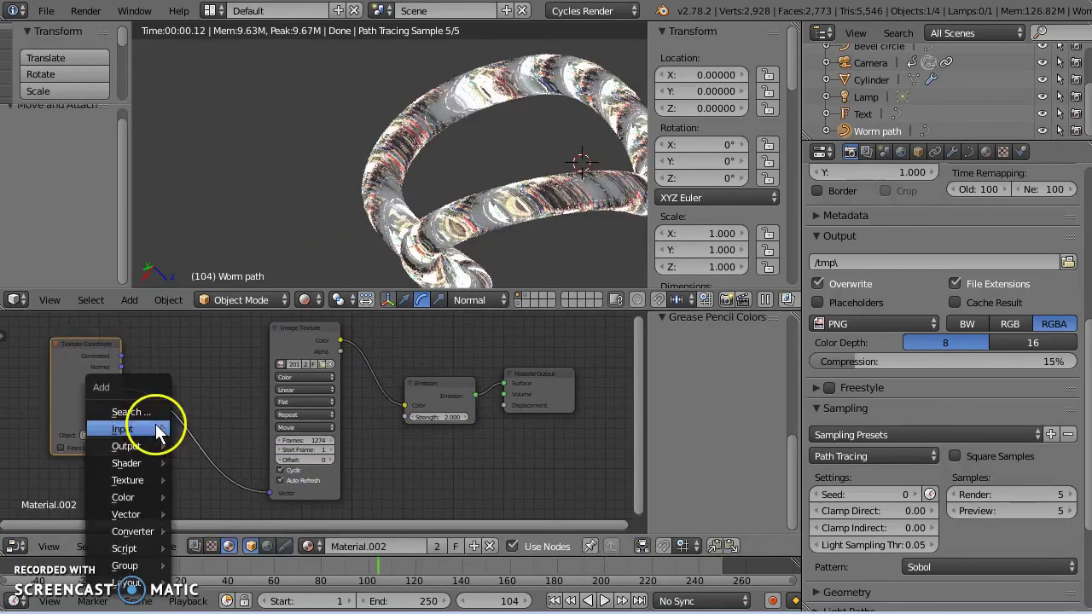
{"action": "mouse_move", "coordinate": [156, 431]}
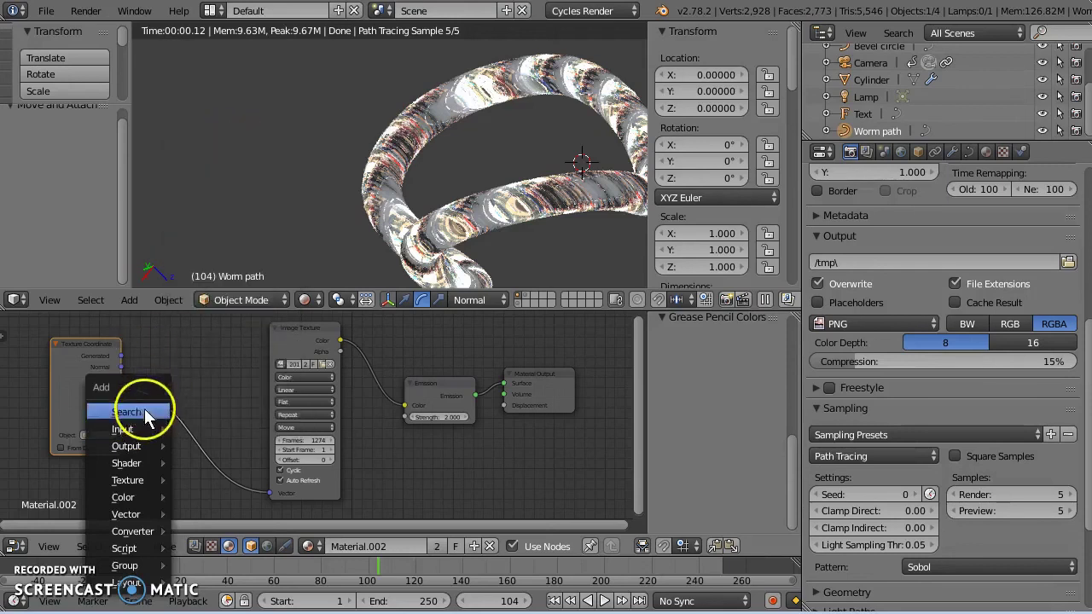
{"action": "left_click", "coordinate": [128, 413]}
{"action": "type", "text": "Emissionmapp"}
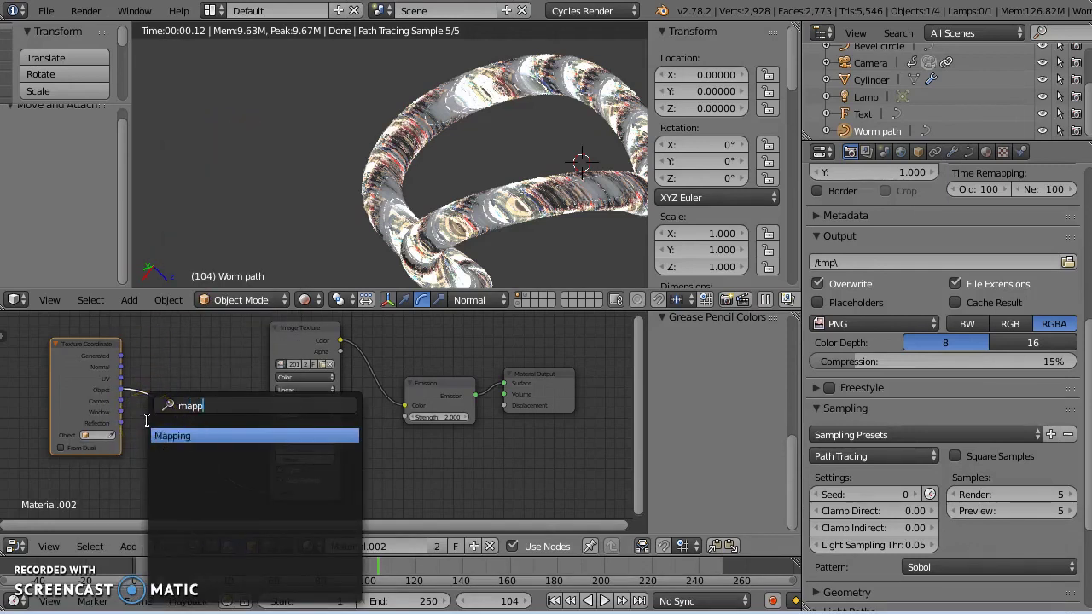
- Drop a Mapping node onto the texture link, set it to Texture type, and enter 0.3 for all three Scale values
{"action": "key", "text": "Return"}
{"action": "left_click", "coordinate": [149, 346]}
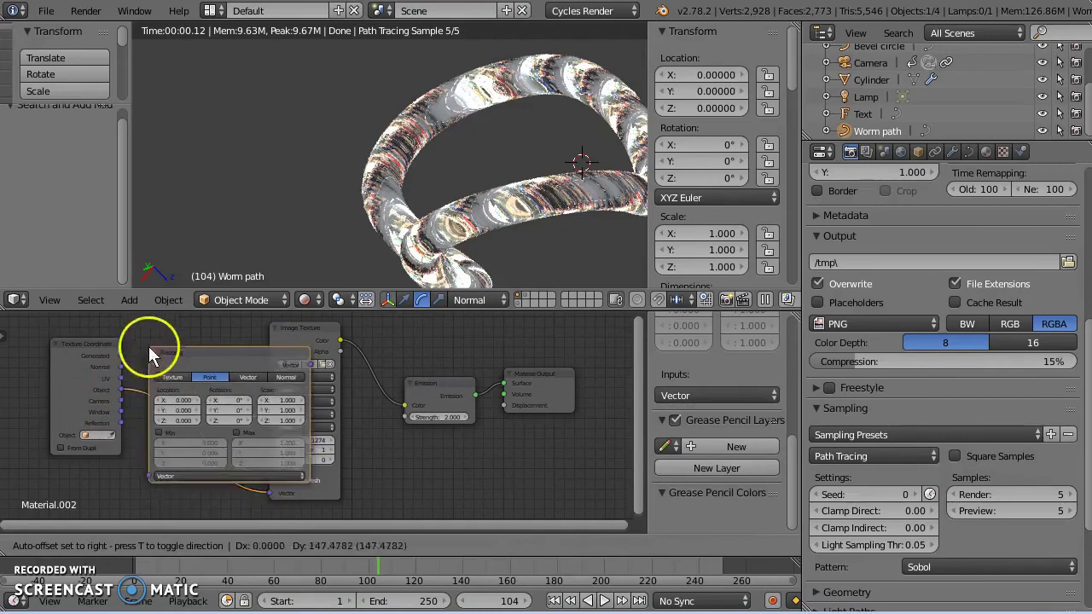
{"action": "left_click", "coordinate": [199, 378]}
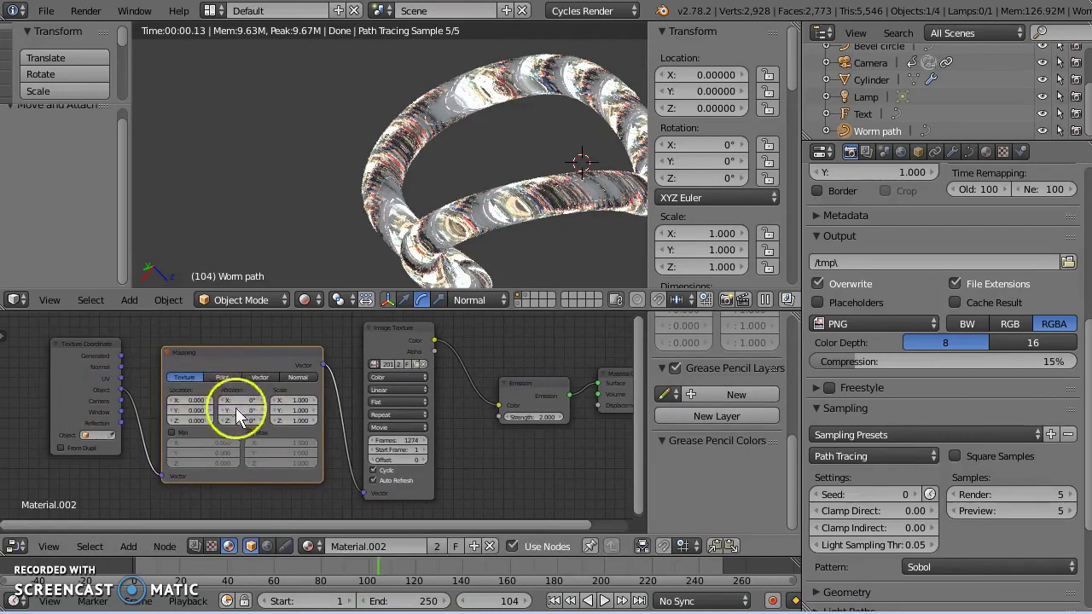
{"action": "left_click_drag", "start_coordinate": [299, 401], "coordinate": [344, 428]}
{"action": "type", "text": "0.3"}
{"action": "key", "text": "Return"}
- Switch to camera view and play the fly-through animation inside the textured tube
{"action": "key", "text": "KP_0"}
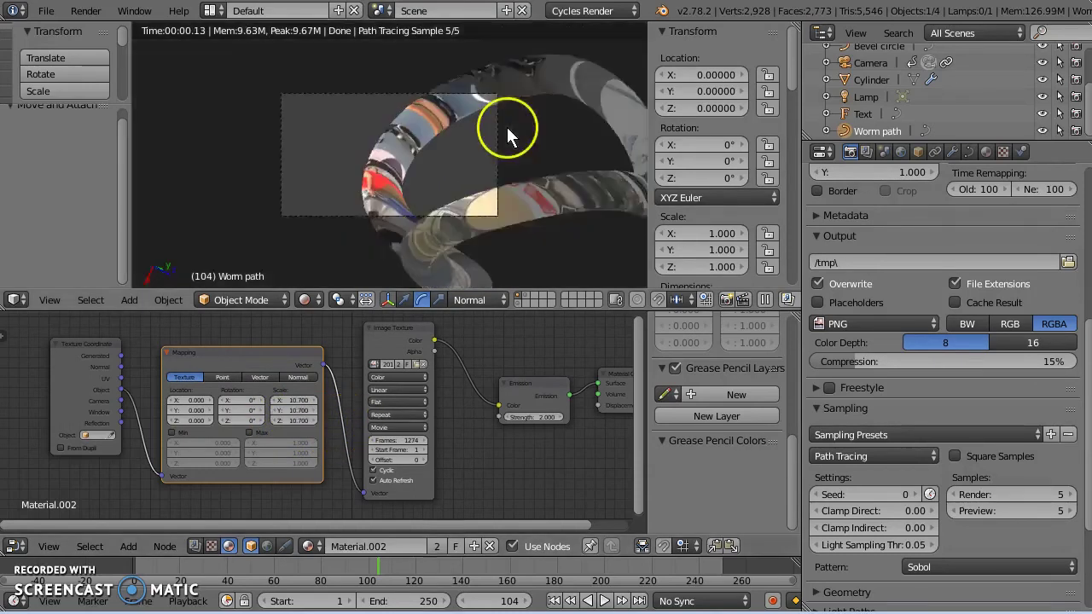
{"action": "key", "text": "alt+a"}
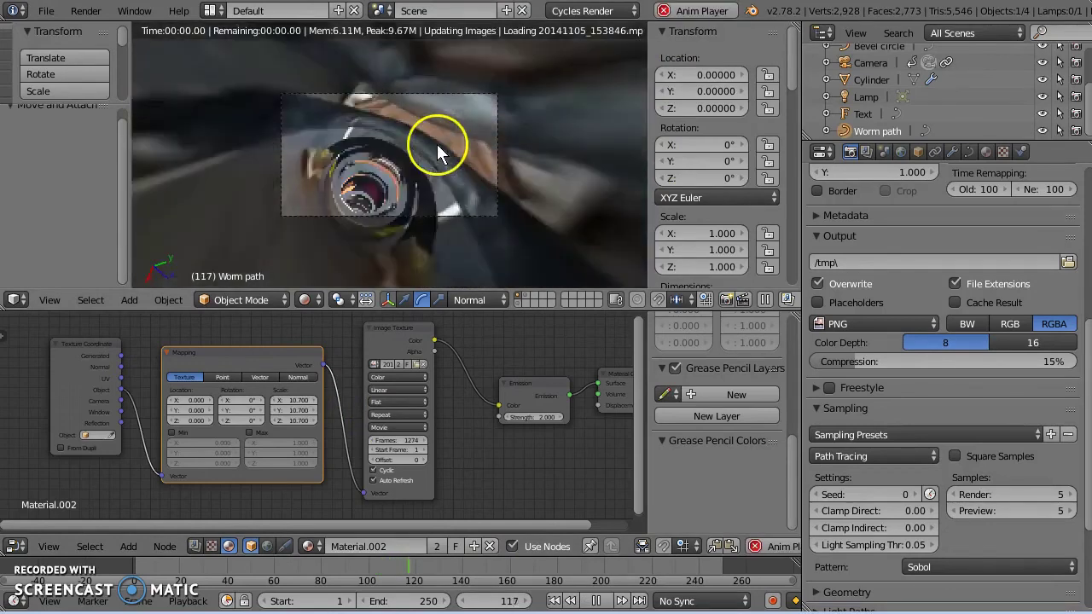